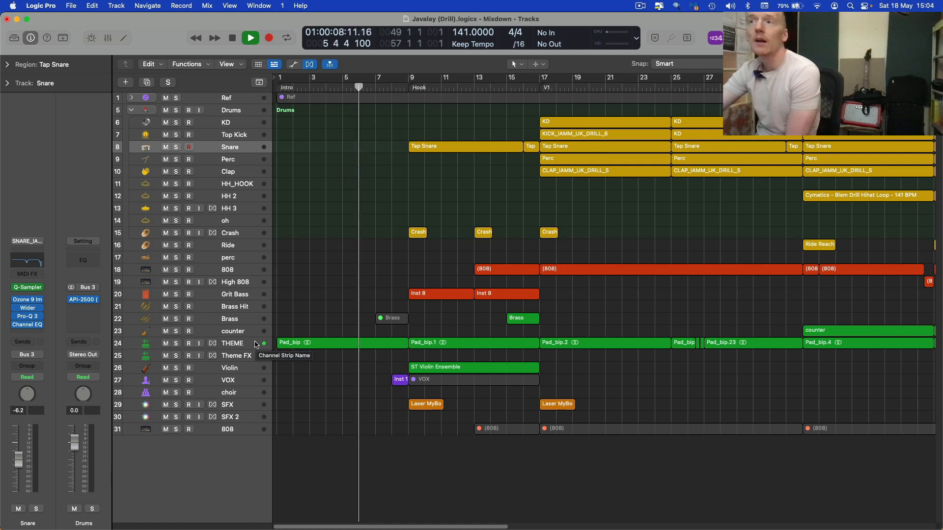
Select the THEME track, switch its solo on and off during playback, and stop the playback
left_click(256, 345)
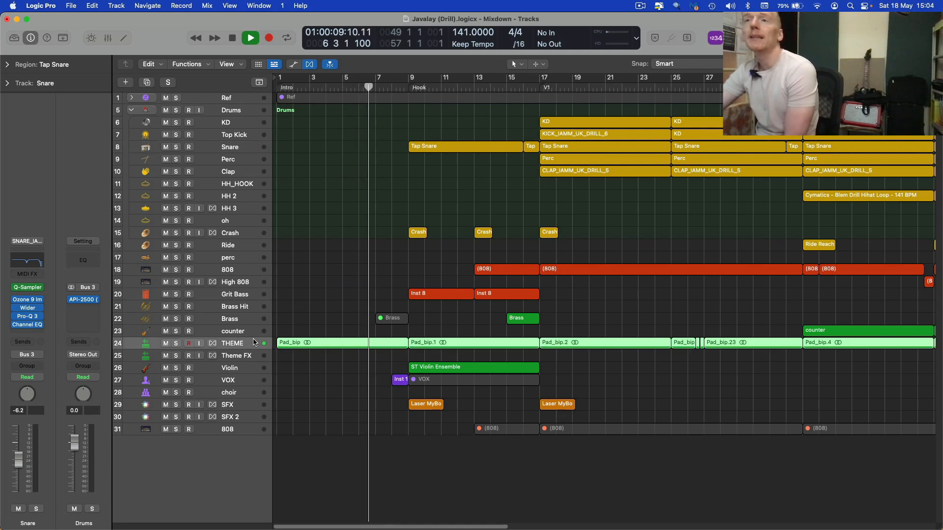
left_click(177, 345)
left_click(178, 344)
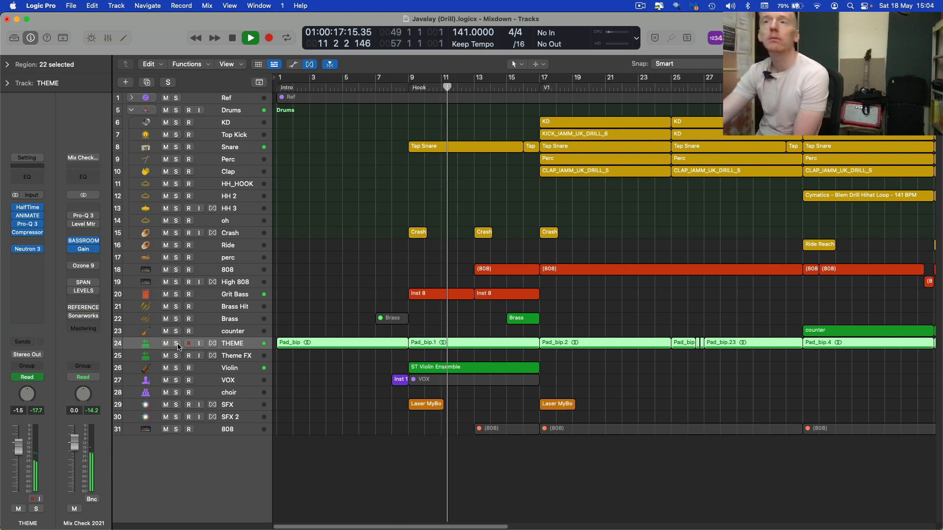
key("space")
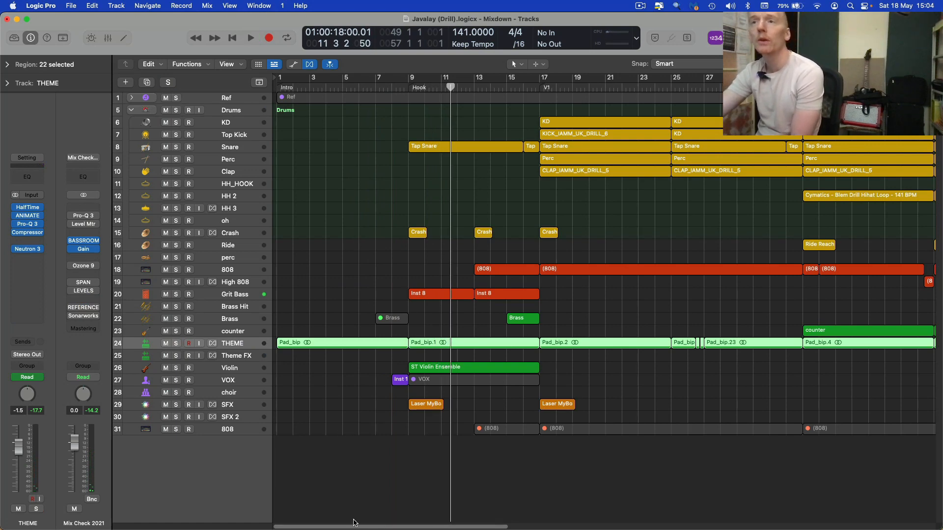
Loop the Hook section from bar 49 to 57 and play it with only the THEME track soloed
left_click_drag(353, 523, 567, 523)
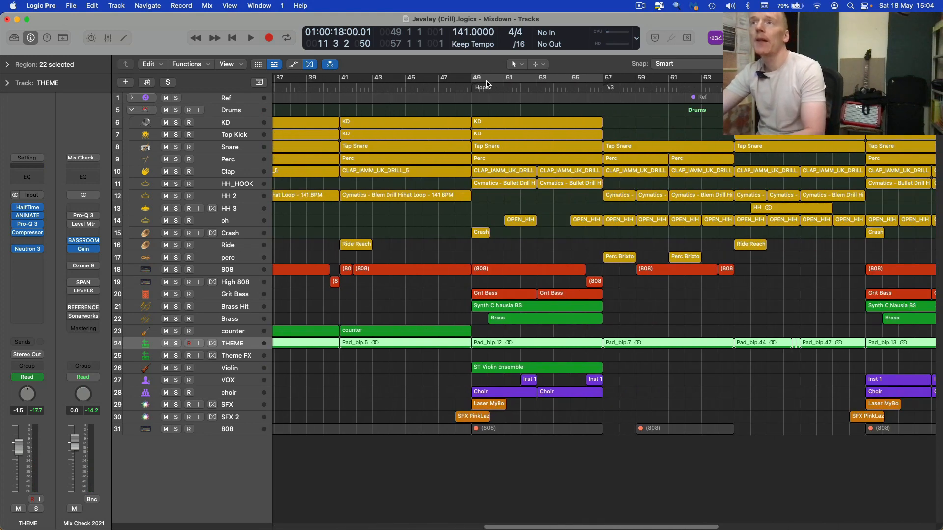
key("space")
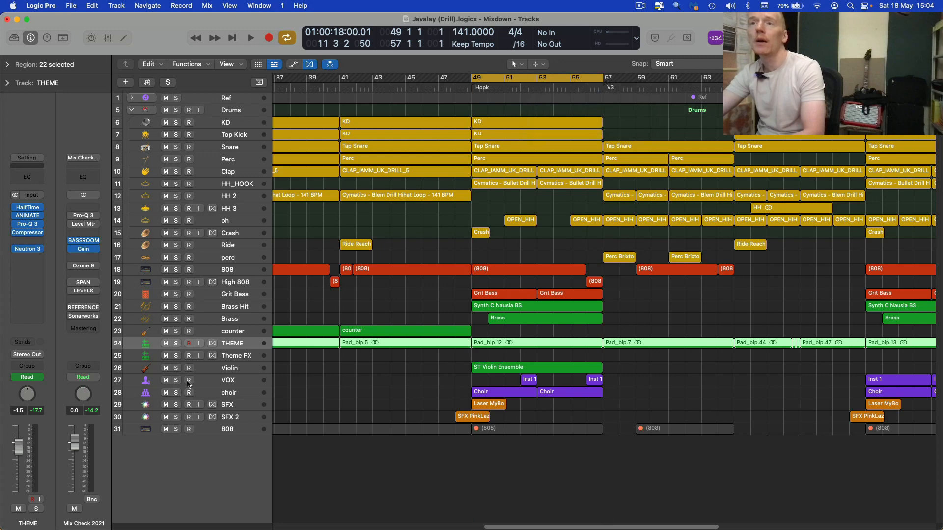
left_click(176, 343)
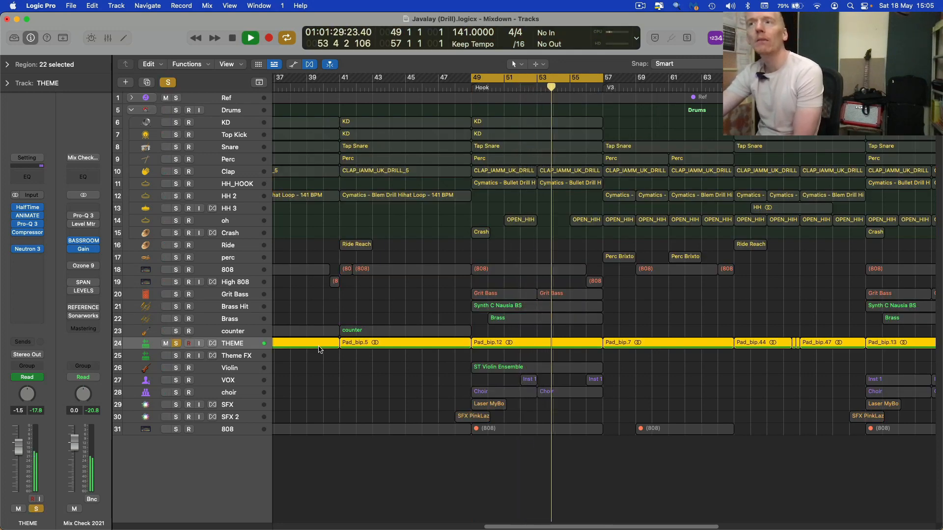
Examine the THEME track's waveform across the looped hook while it plays
key("super+Down")
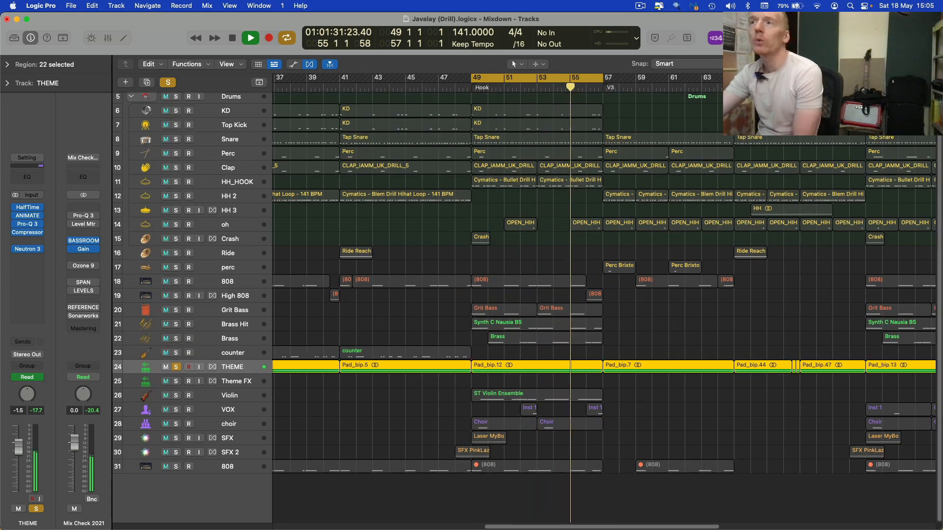
key("super+Down")
key("super+Down")
key("super+Down")
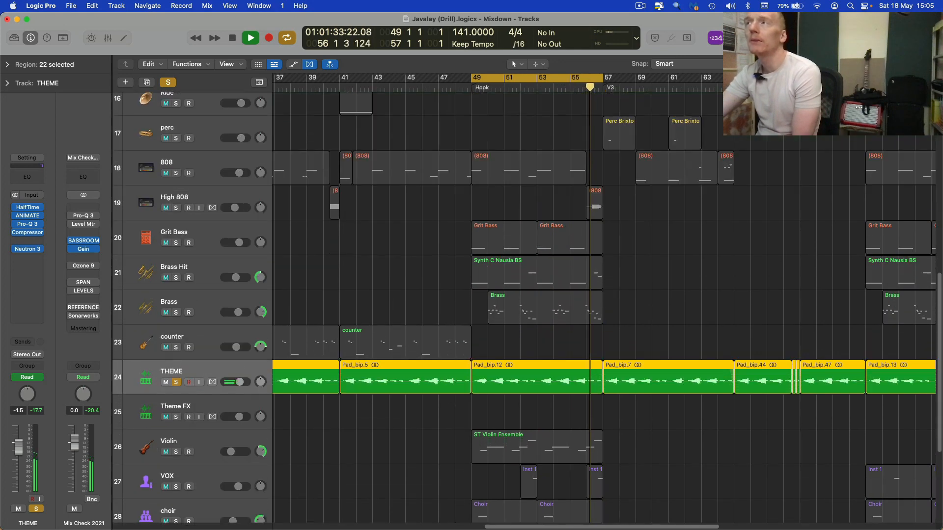
key("super+Right")
key("super+Right")
key("super+Right")
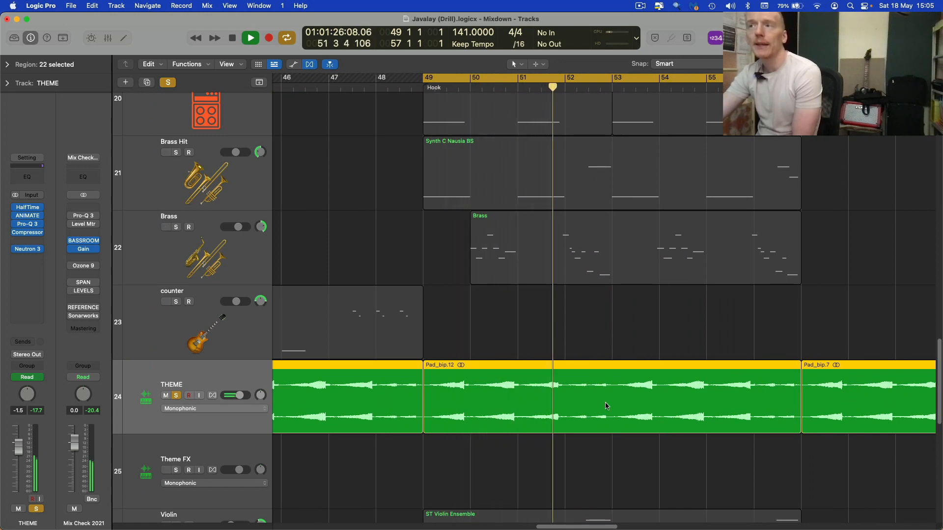
key("super+Up")
key("super+Up")
key("super+Up")
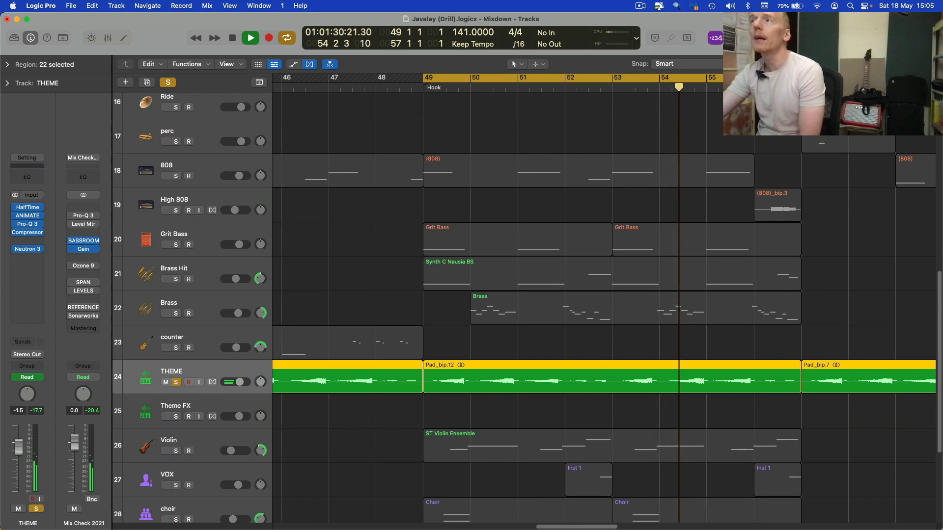
key("super+Left")
key("super+Left")
key("super+Up")
key("super+Up")
key("super+Up")
key("super+Up")
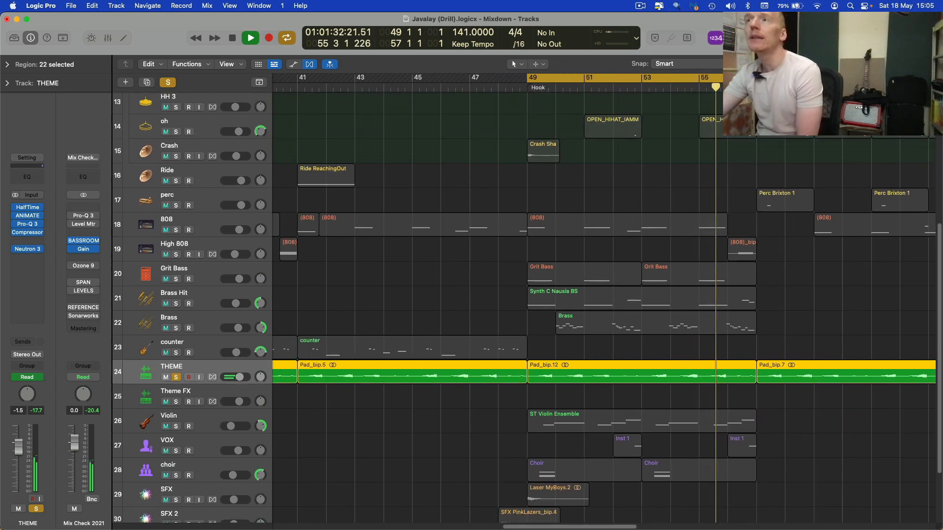
key("super+Up")
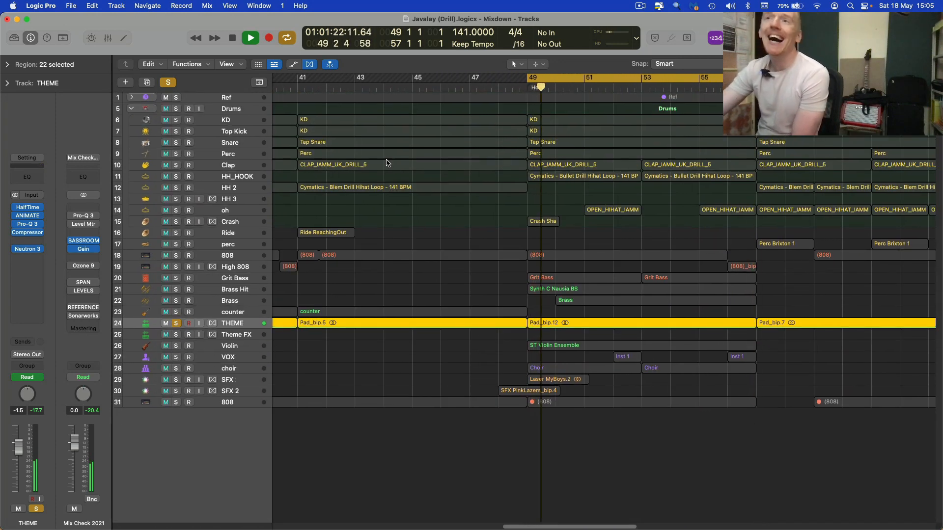
Audition the Drums stack soloed together with THEME, remove the Drums solo again and resume playback
left_click(176, 108)
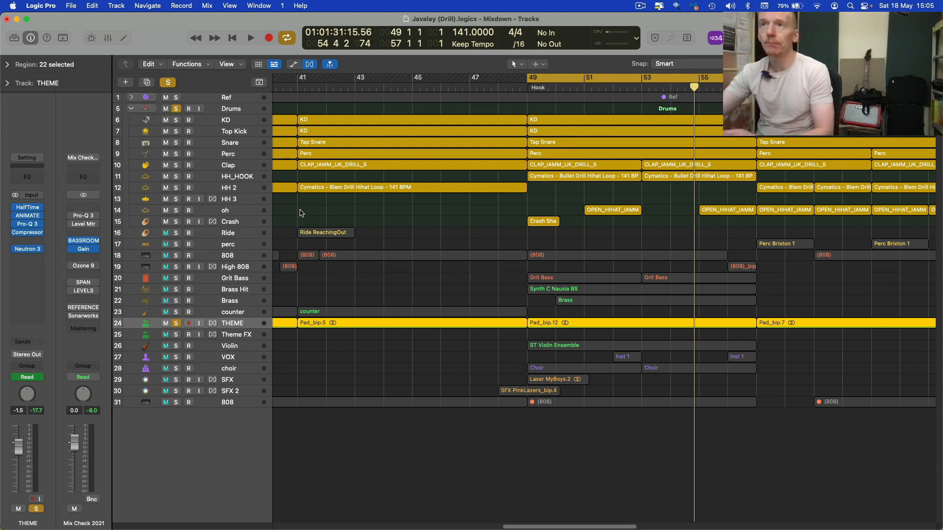
left_click(177, 109)
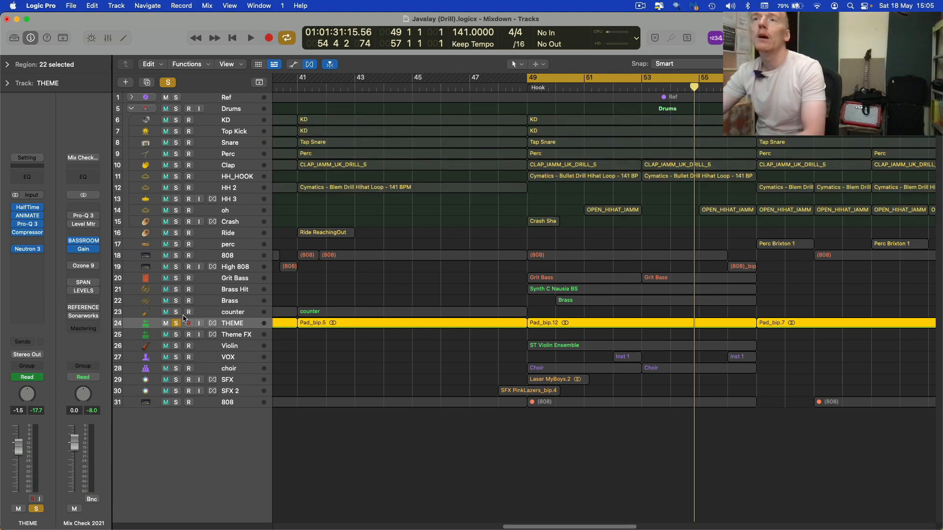
key("space")
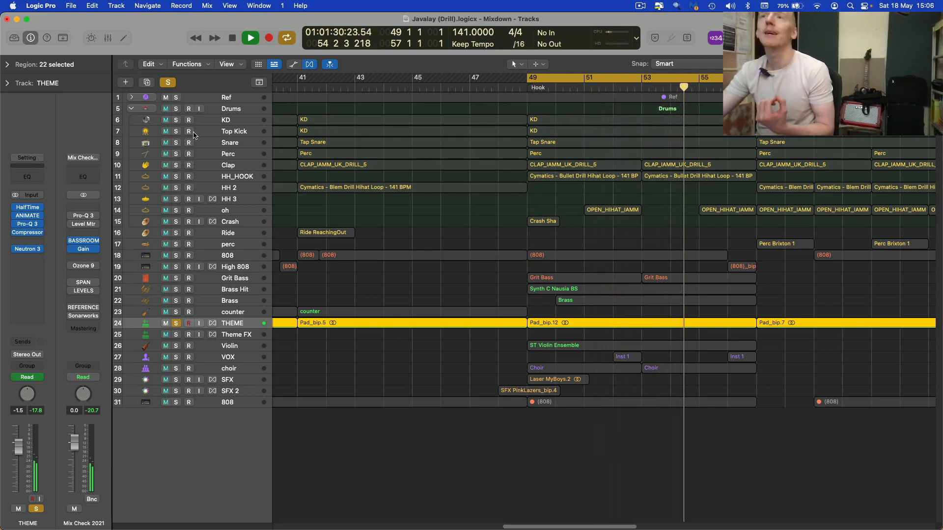
Add the Snare track to the solo and examine the notes of the hook's Tap Snare region in the Piano Roll
left_click(176, 143)
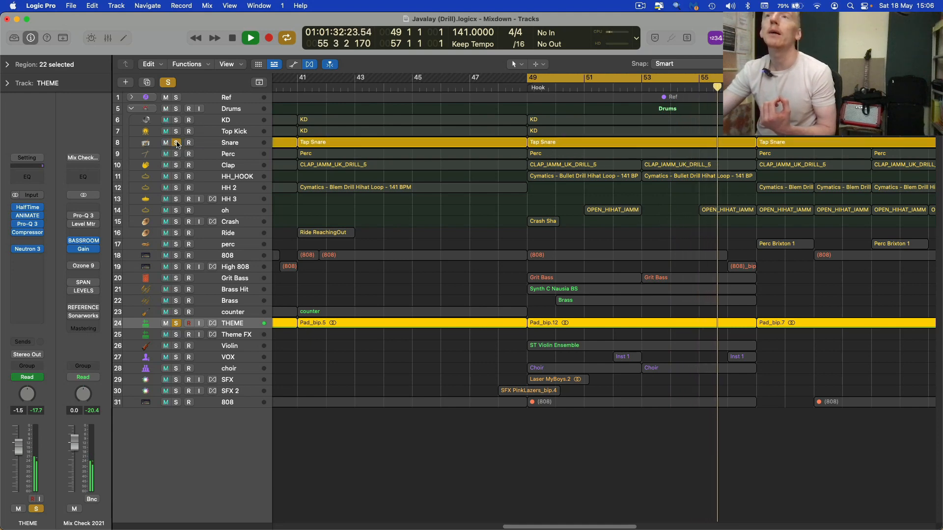
double_click(624, 146)
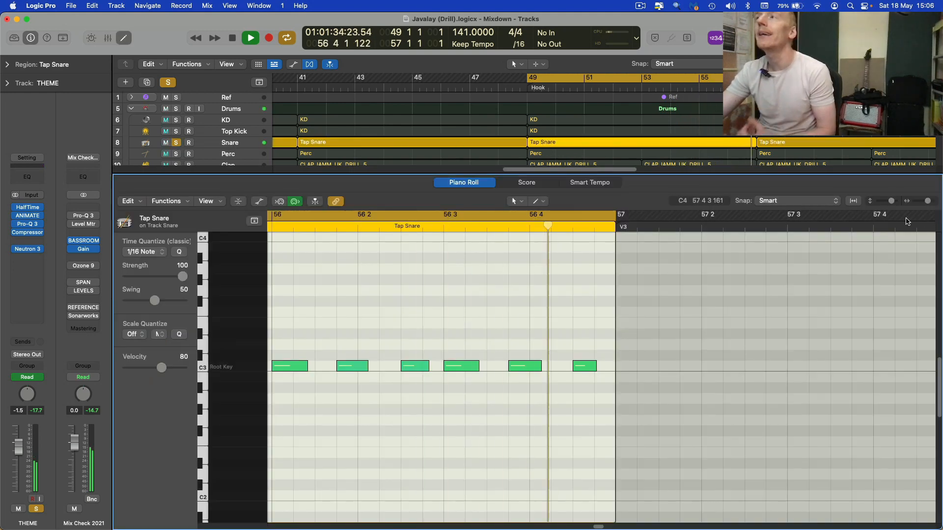
key("super+Left")
key("super+Left")
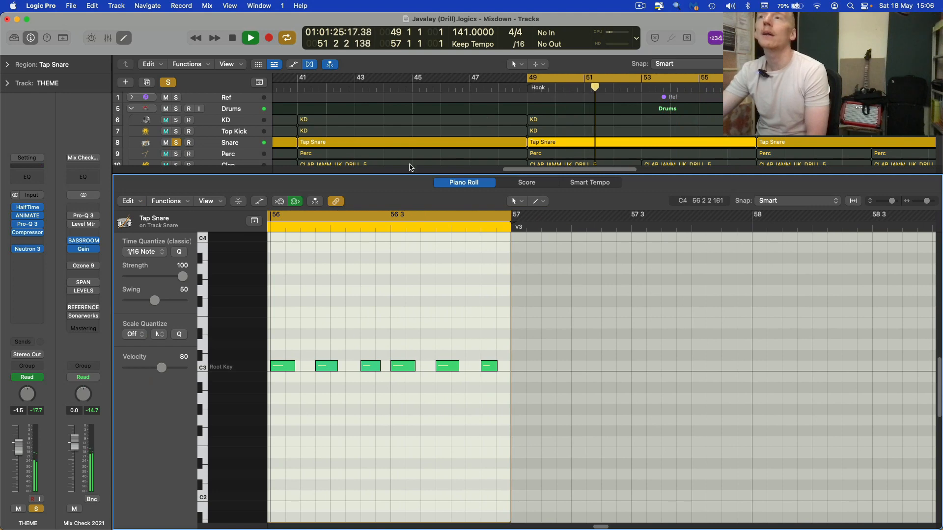
double_click(228, 146)
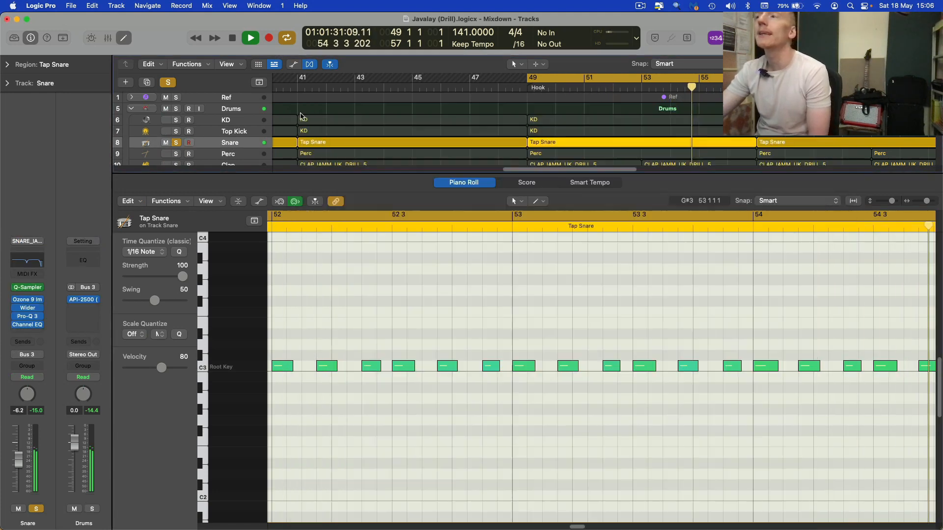
left_click(299, 113)
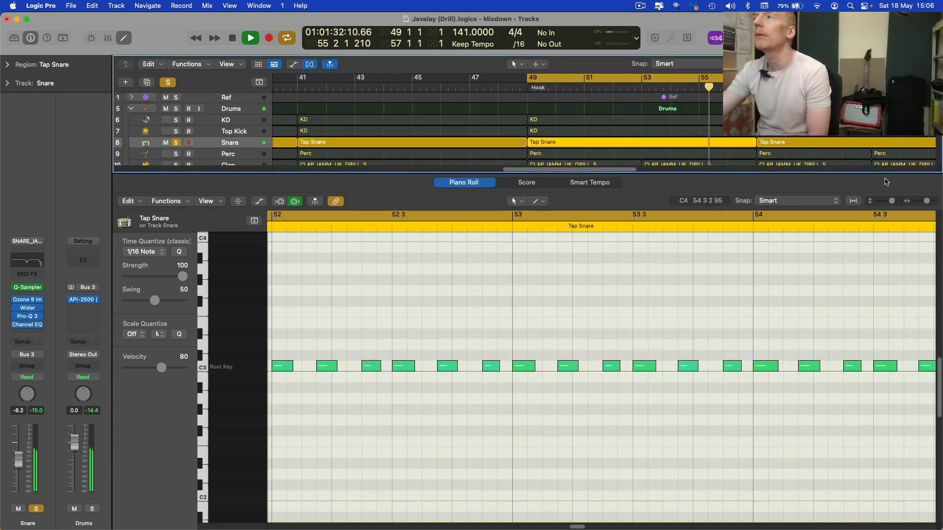
left_click_drag(894, 202, 925, 205)
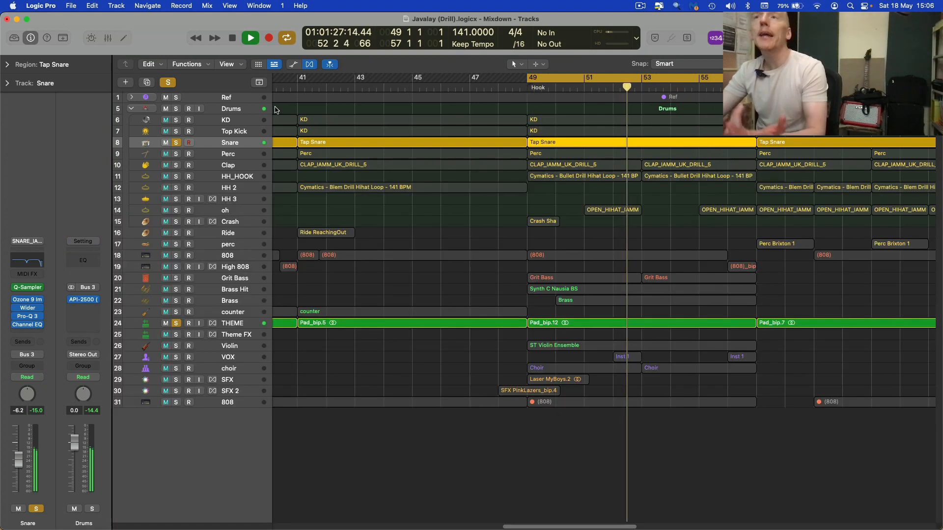
Solo the Top Kick and KD tracks as well and examine the note pattern of the hook's KD region in the Piano Roll
left_click(176, 131)
left_click(176, 121)
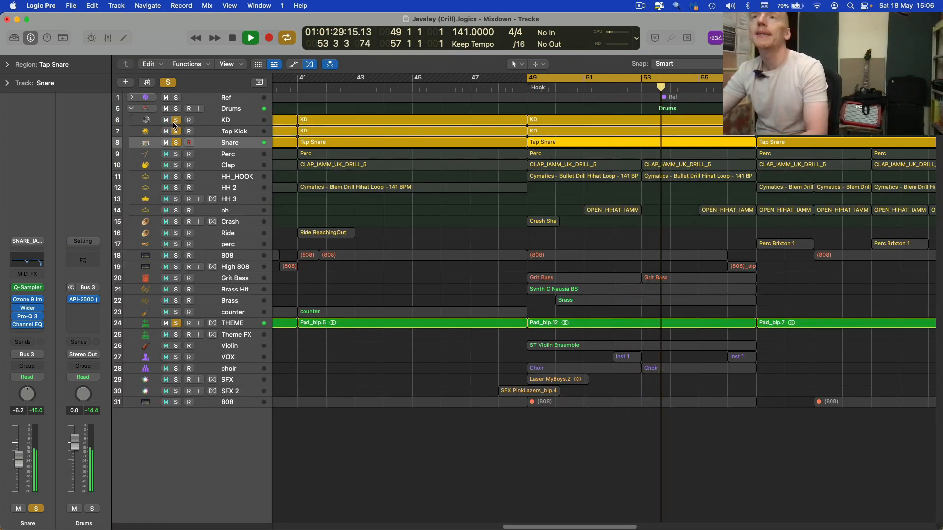
left_click(544, 120)
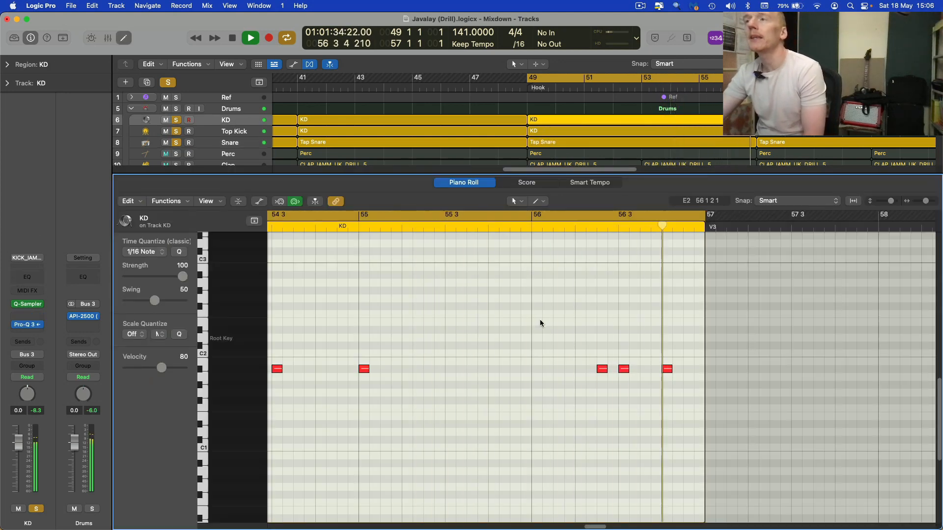
left_click_drag(597, 526, 581, 525)
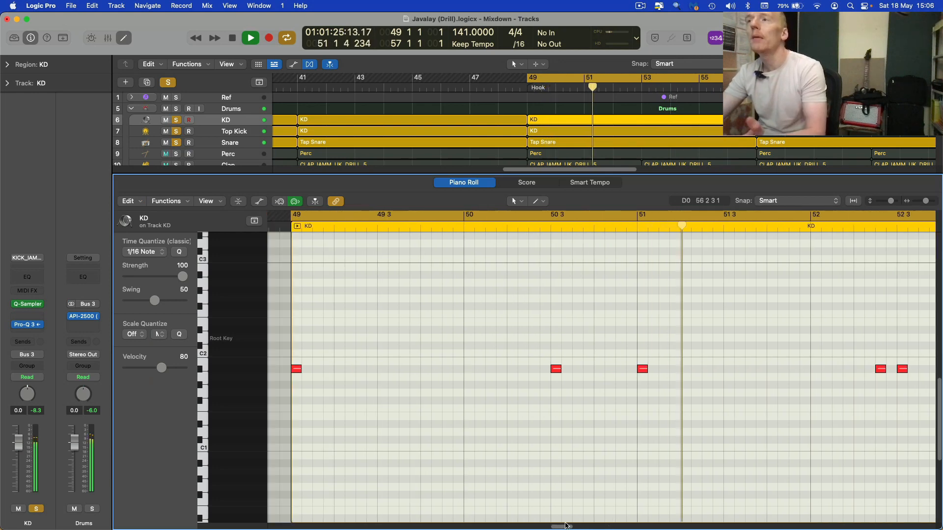
left_click_drag(564, 527, 581, 519)
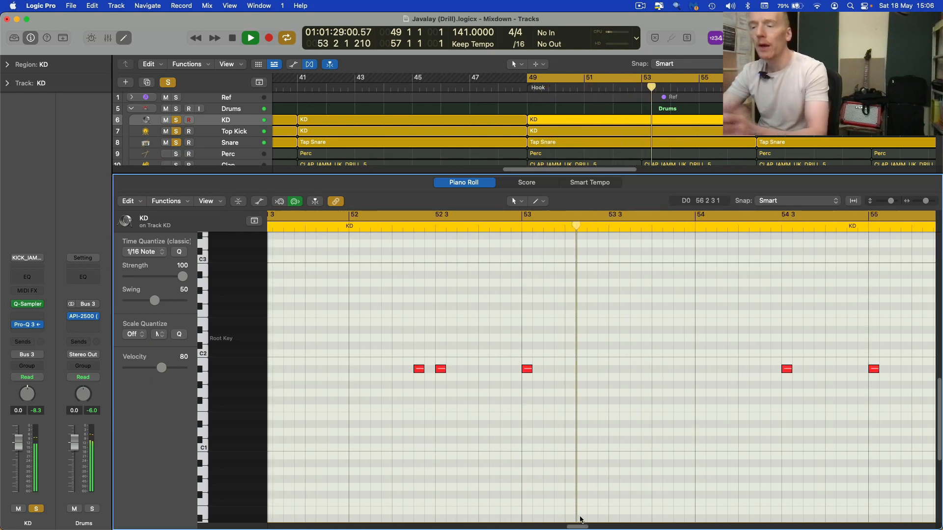
key("p")
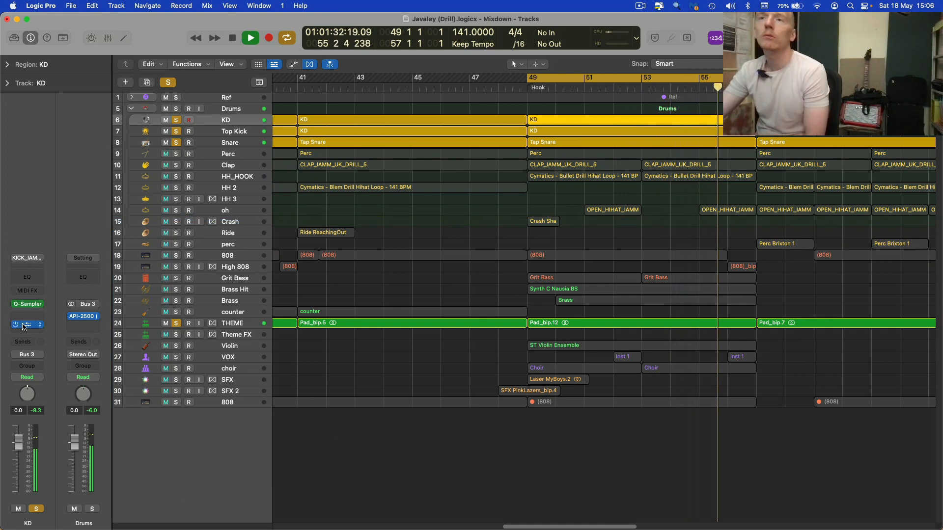
Inspect the Pro-Q 3 equalizer on the KD track, including its 150 Hz bell band, and close the plug-in window
left_click(26, 325)
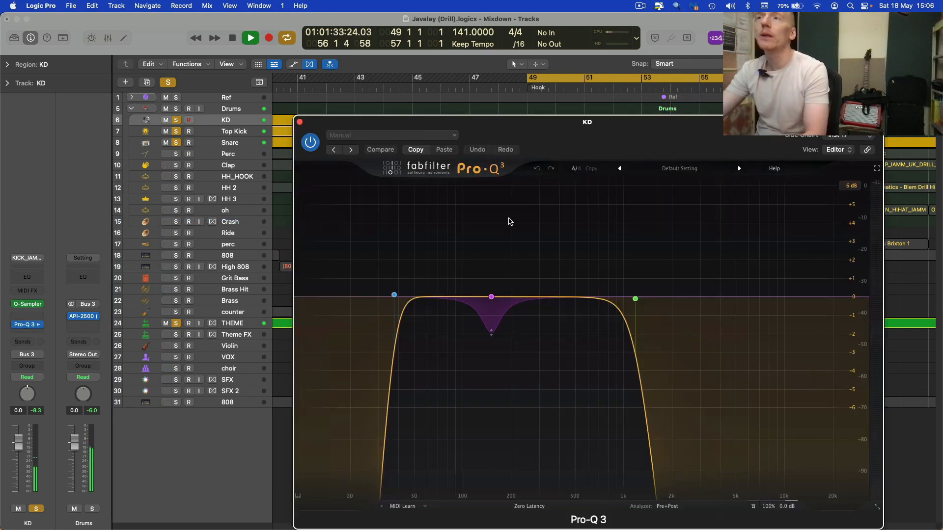
key("space")
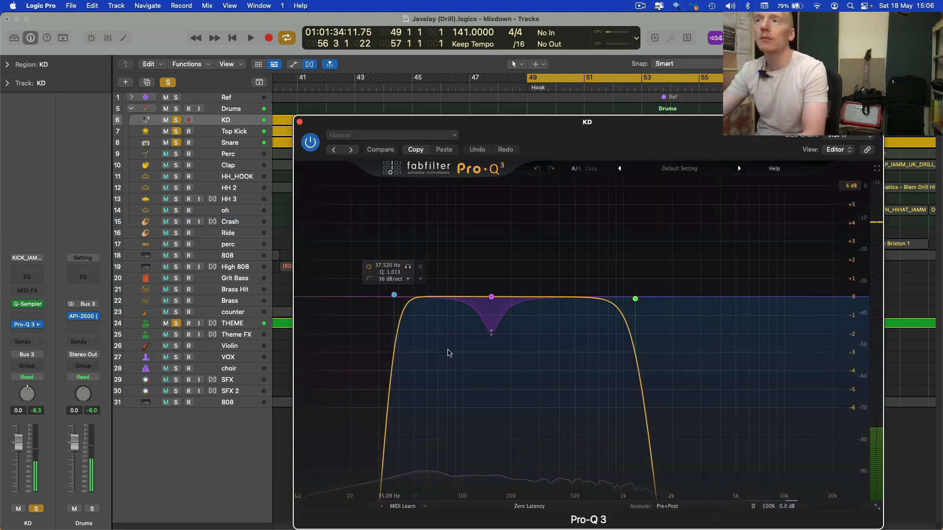
left_click(496, 312)
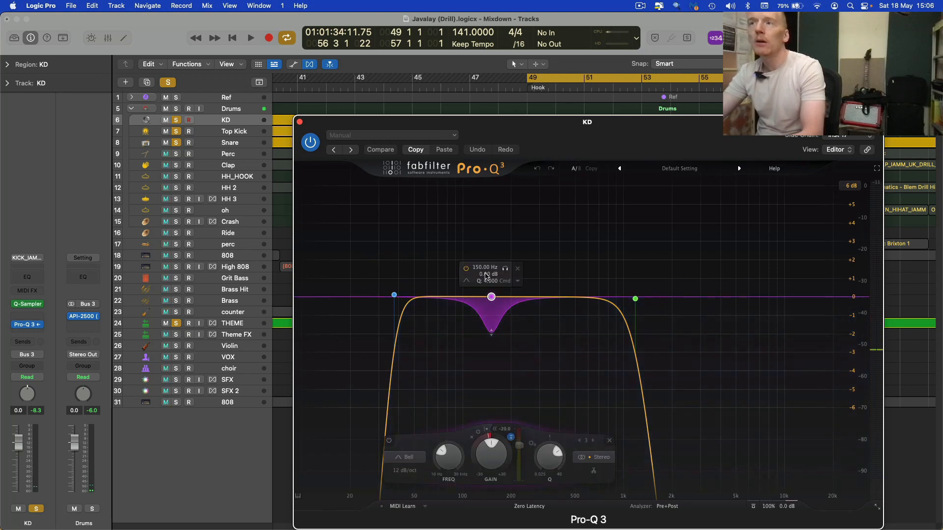
key("space")
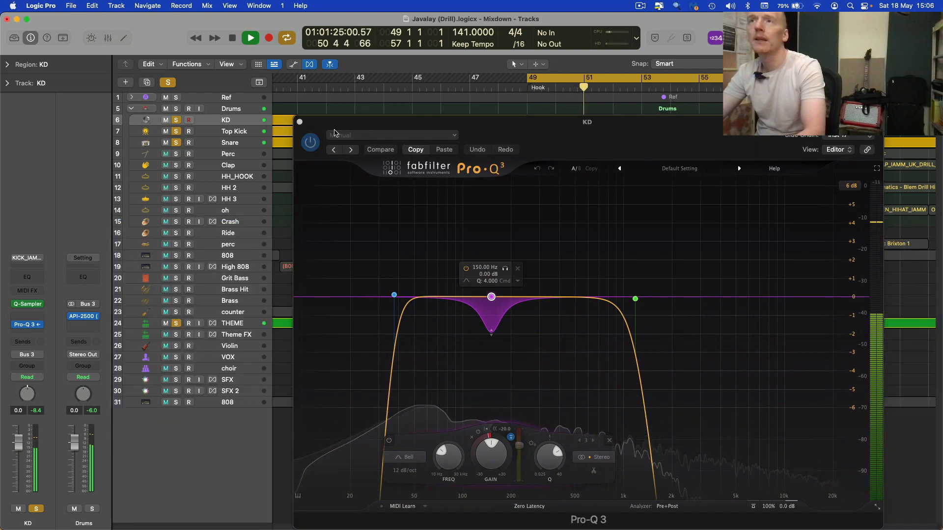
left_click(300, 121)
Clear all existing solos, solo only the Top Kick track and play the looped hook
left_click(245, 132)
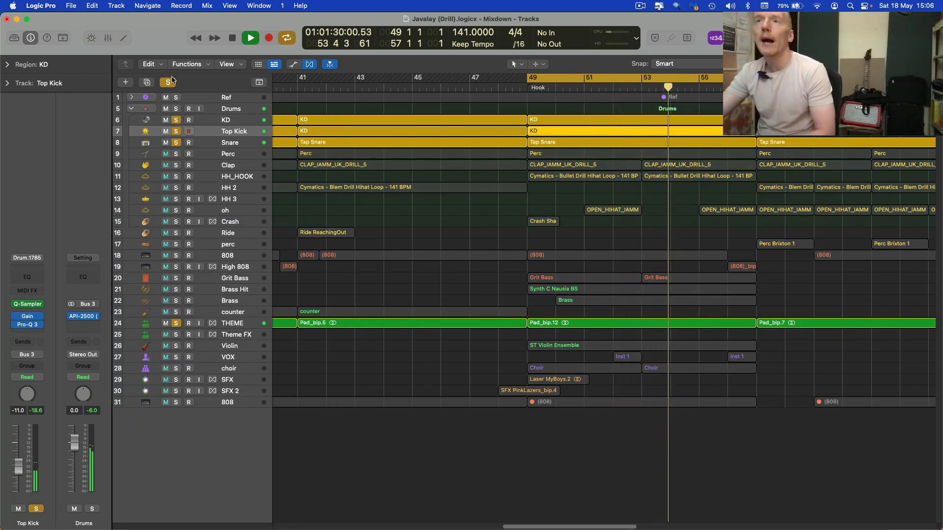
key("space")
left_click(169, 82)
left_click(176, 131)
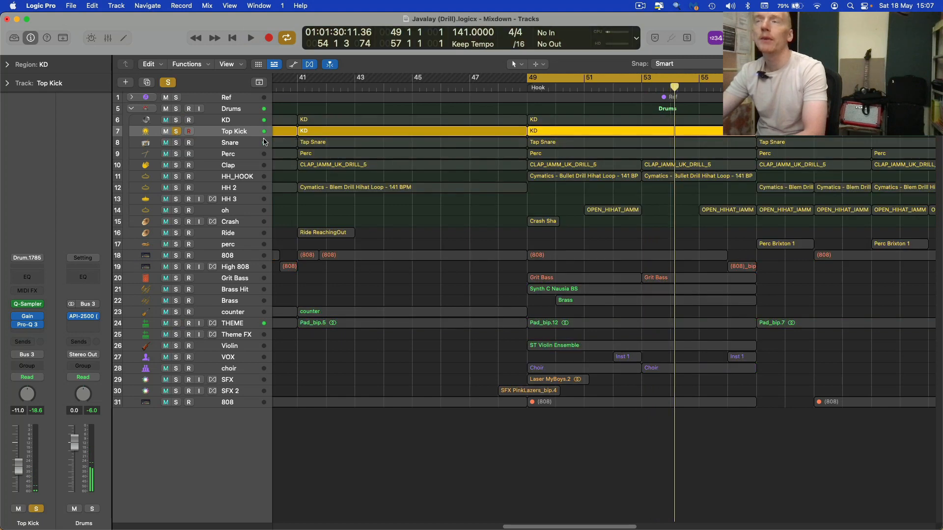
key("space")
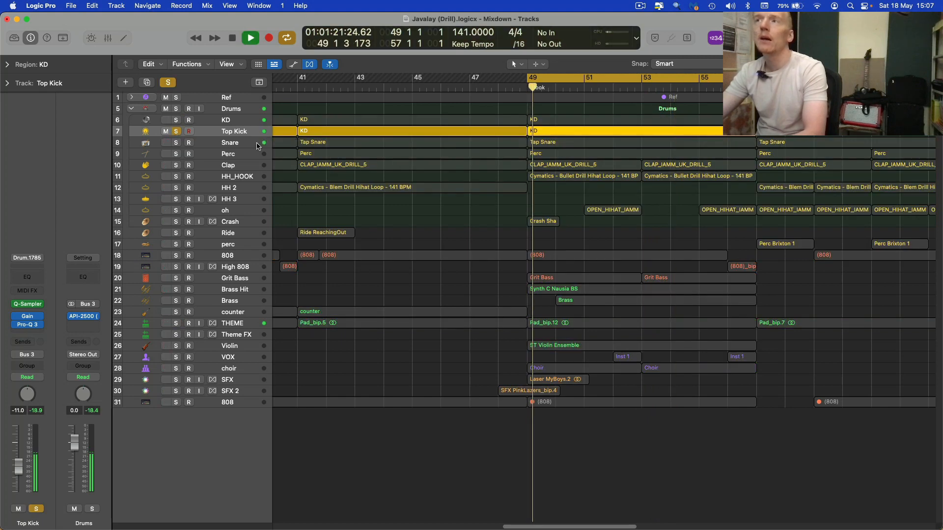
Open the Top Kick track's Quick Sampler to view its sample and solo the KD track alongside it
left_click(27, 305)
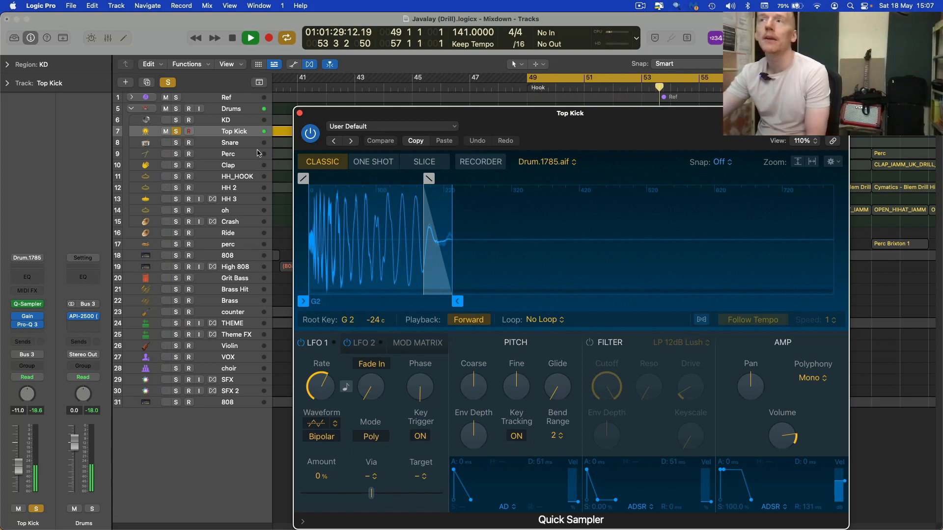
left_click(176, 121)
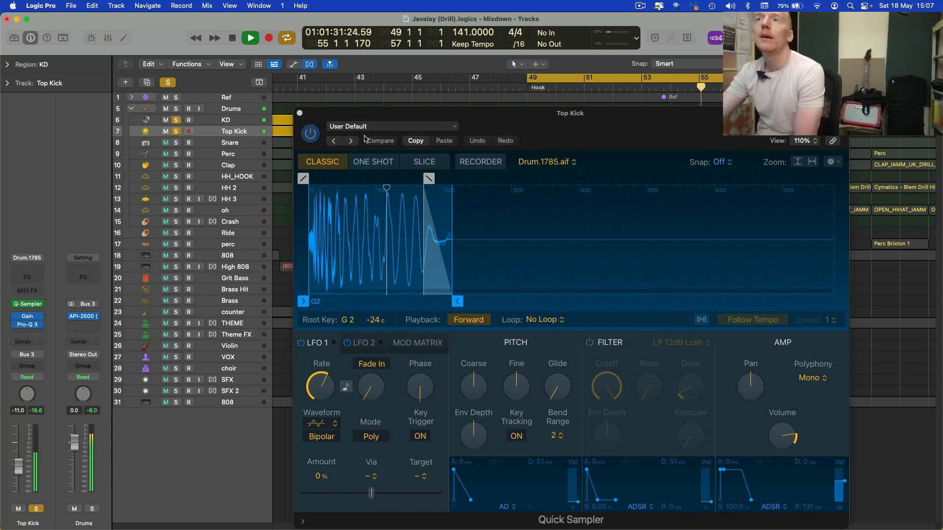
Solo the Snare track alongside the kicks, inspect its Ozone 9 Imager, Wider and Pro-Q 3 plug-ins, and close their windows
left_click(299, 115)
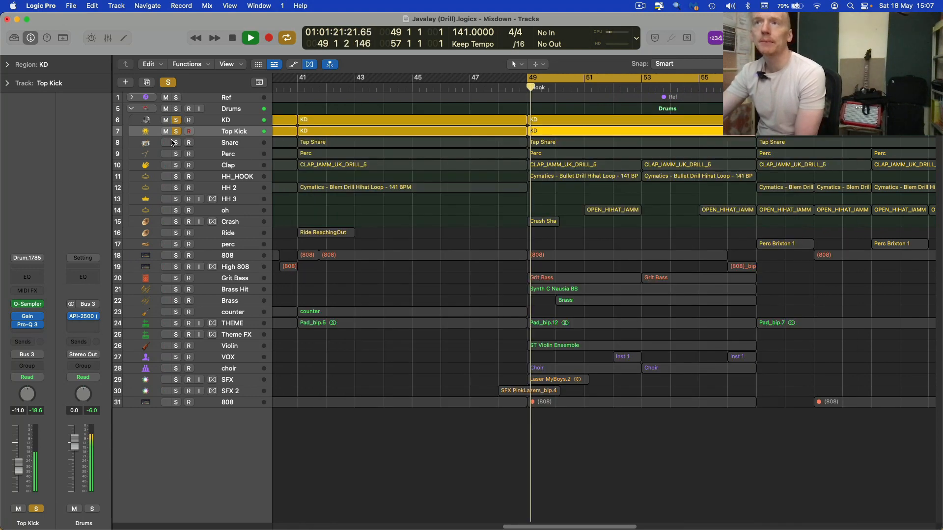
left_click(176, 143)
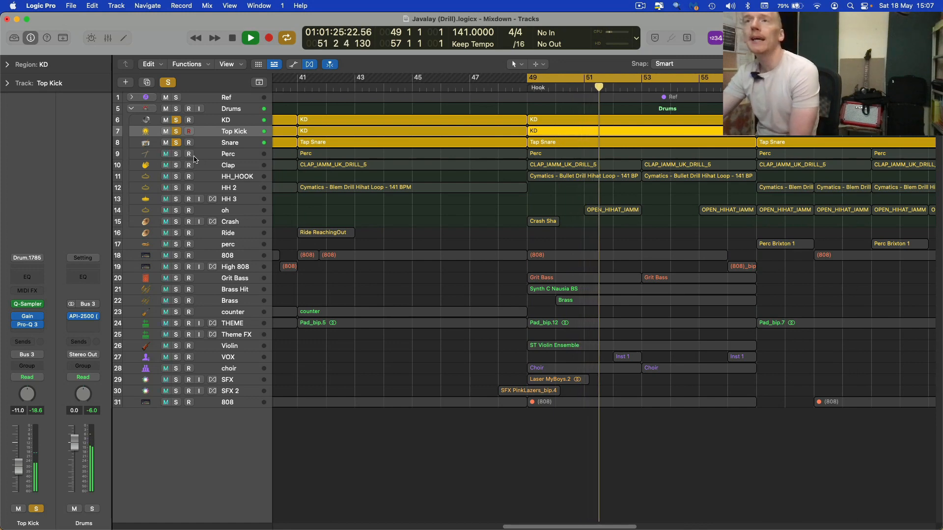
left_click(211, 142)
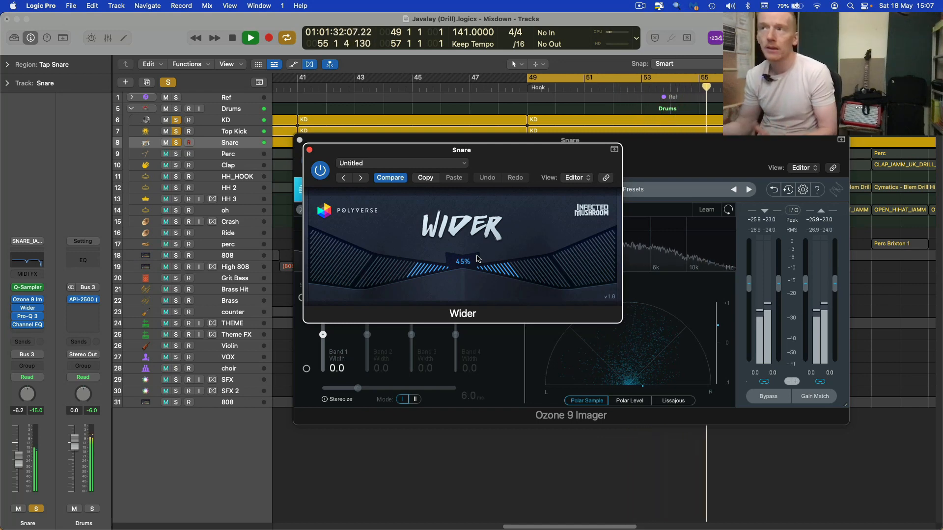
left_click(309, 150)
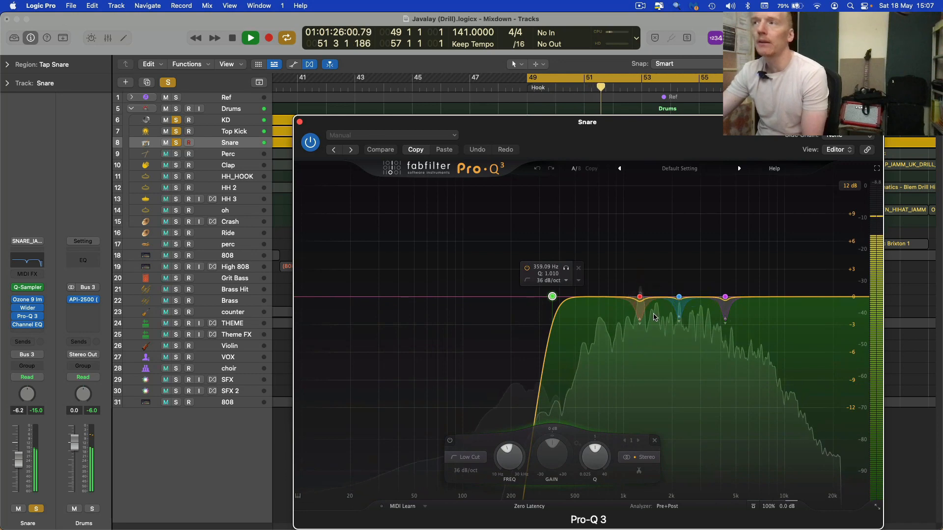
left_click(299, 122)
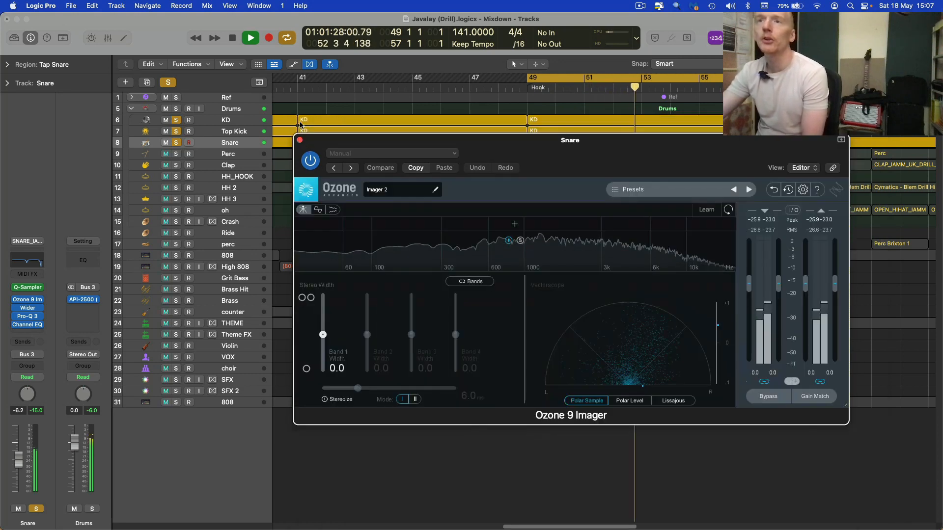
left_click(299, 140)
Clear the drum solos, solo only the Perc track and play the looped hook with its regions enlarged
left_click(175, 154)
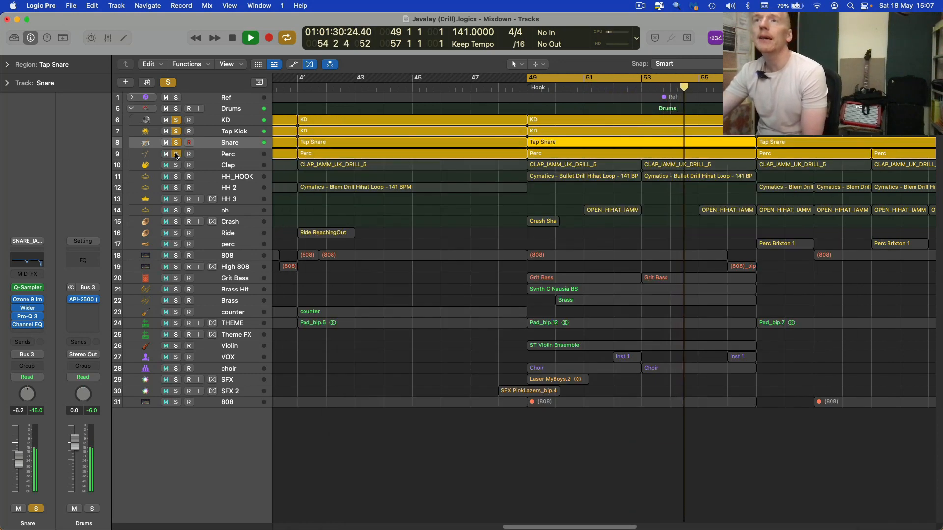
left_click(236, 155)
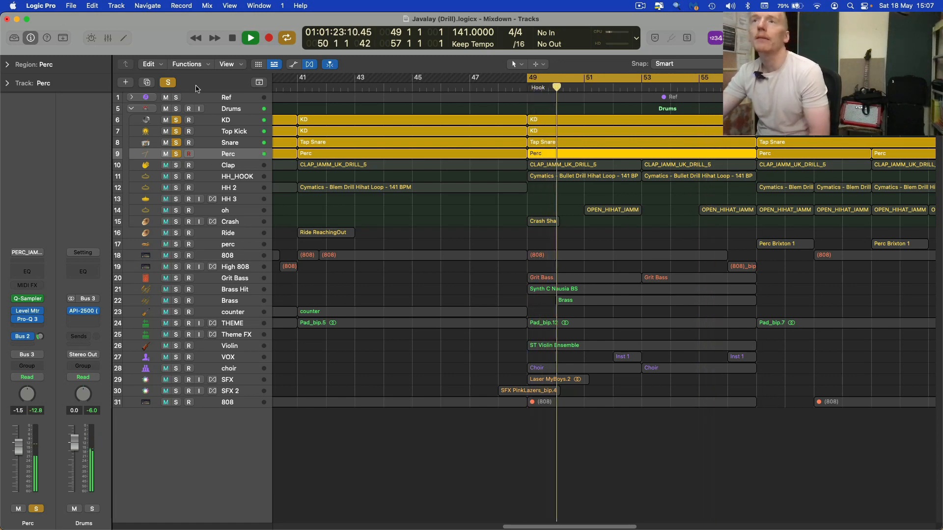
key("space")
left_click(168, 82)
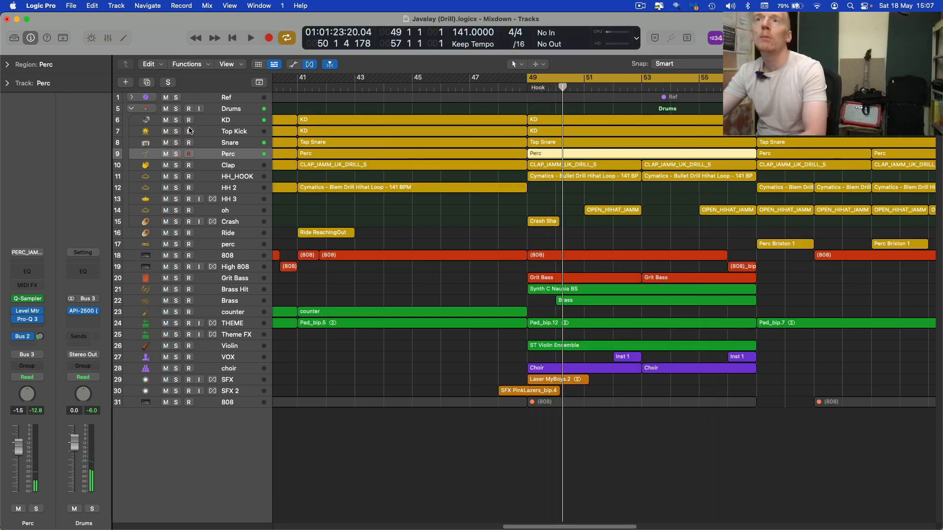
left_click(176, 154)
key("space")
key("super+Down")
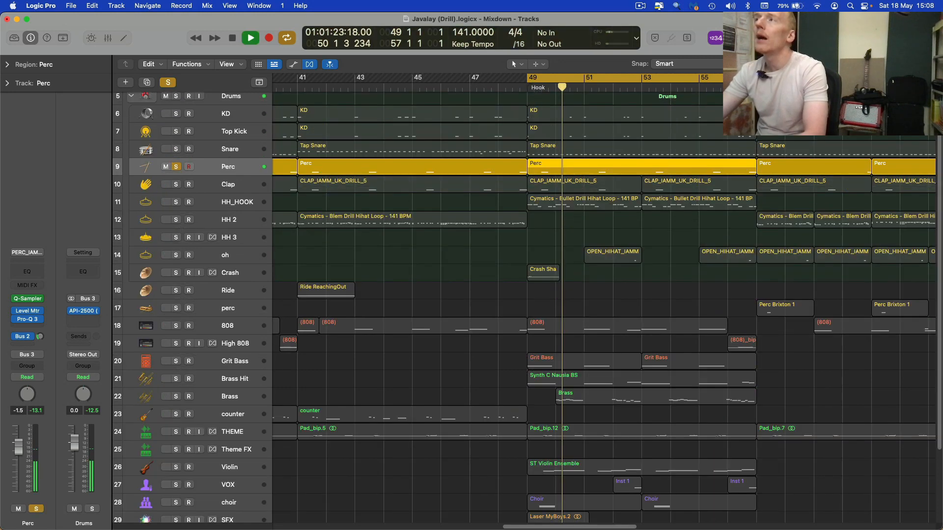
key("super+Right")
key("super+Up")
key("super+Left")
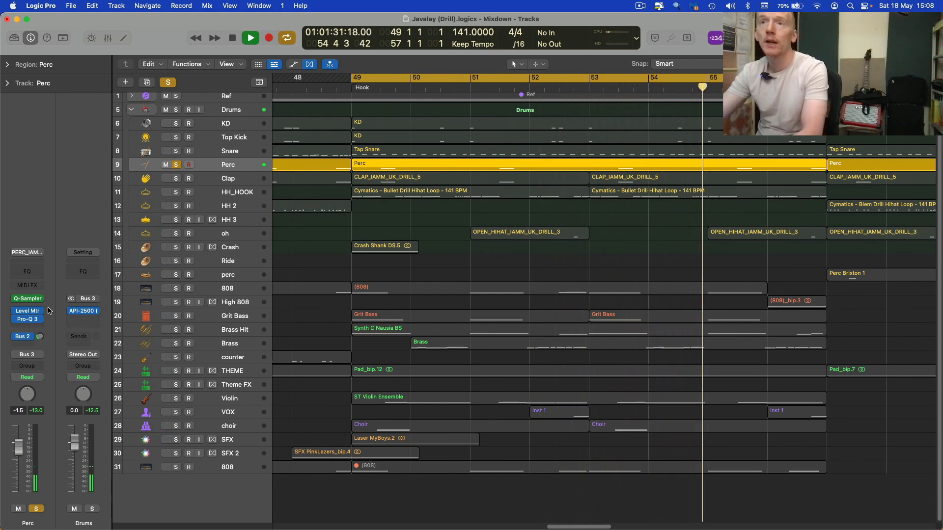
Check the Perc track's Bus 2 send to Drum Verb and solo the Clap track alongside Perc
left_click(22, 336)
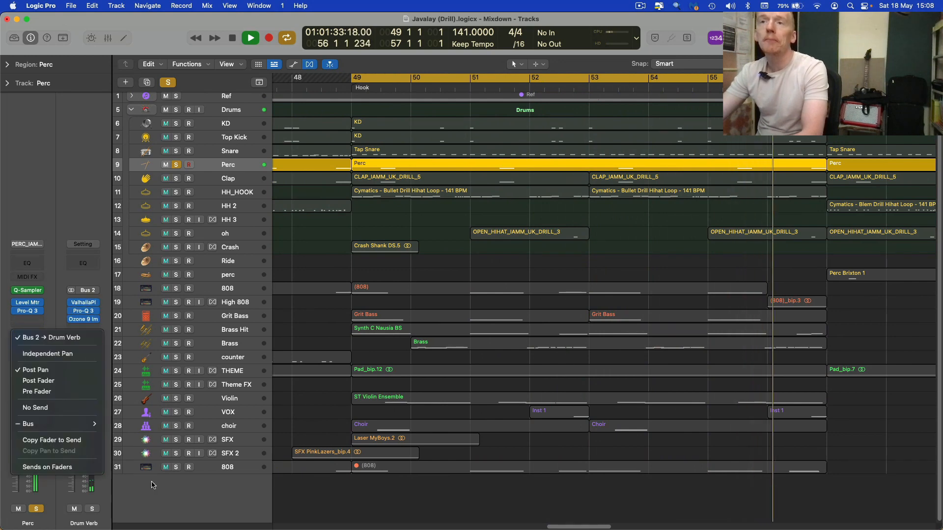
left_click(176, 179)
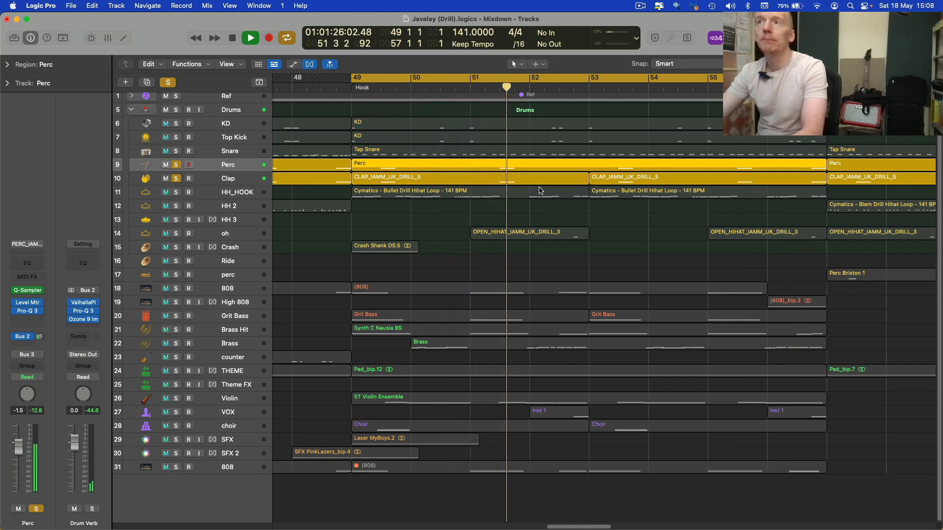
left_click(176, 164)
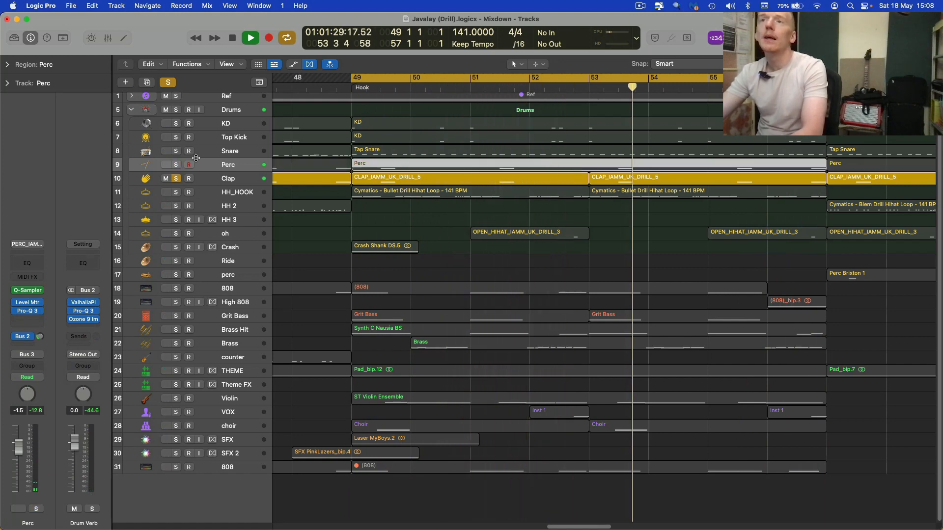
left_click(176, 165)
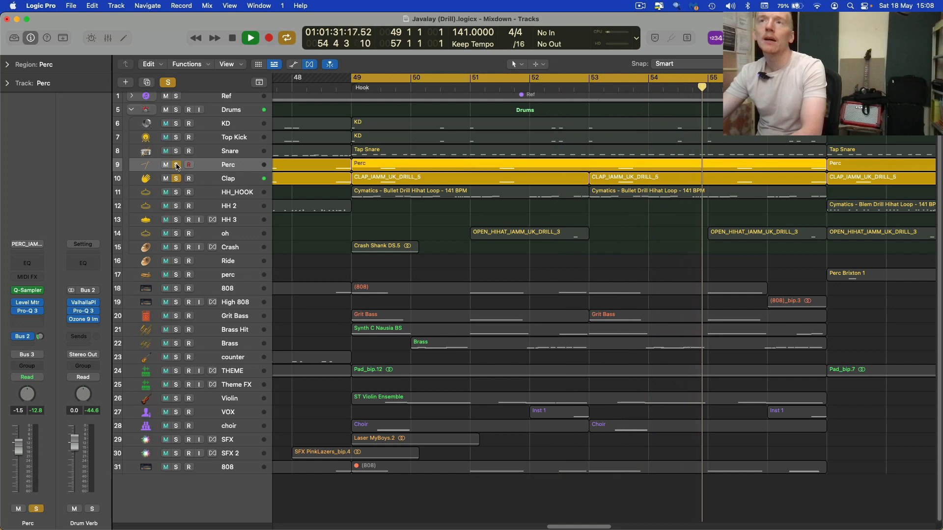
Solo the HH_HOOK track as well and examine the note pattern of its first hi-hat loop region in the Piano Roll
left_click(177, 192)
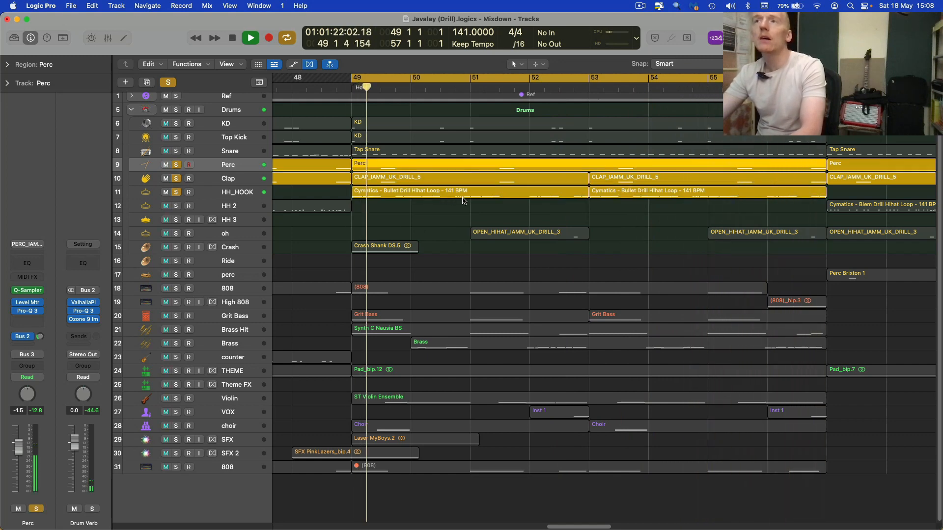
double_click(463, 200)
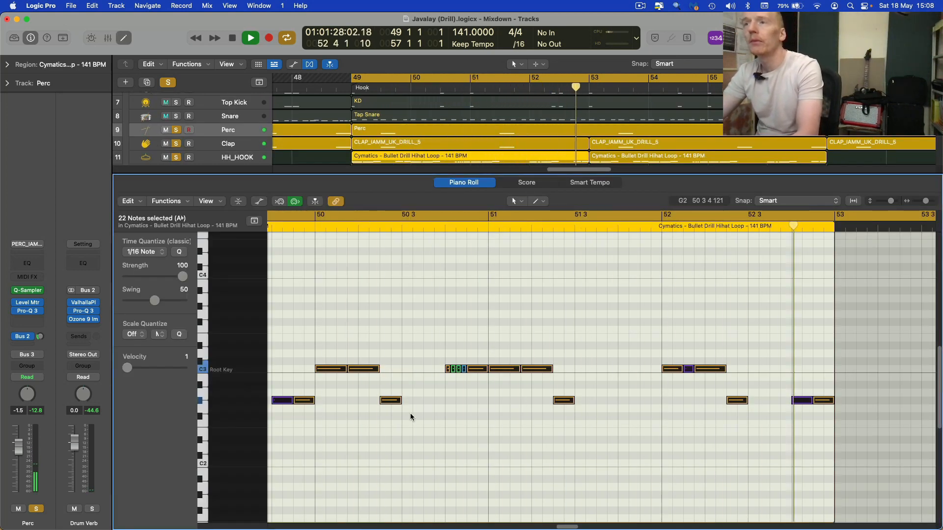
left_click_drag(569, 526, 562, 527)
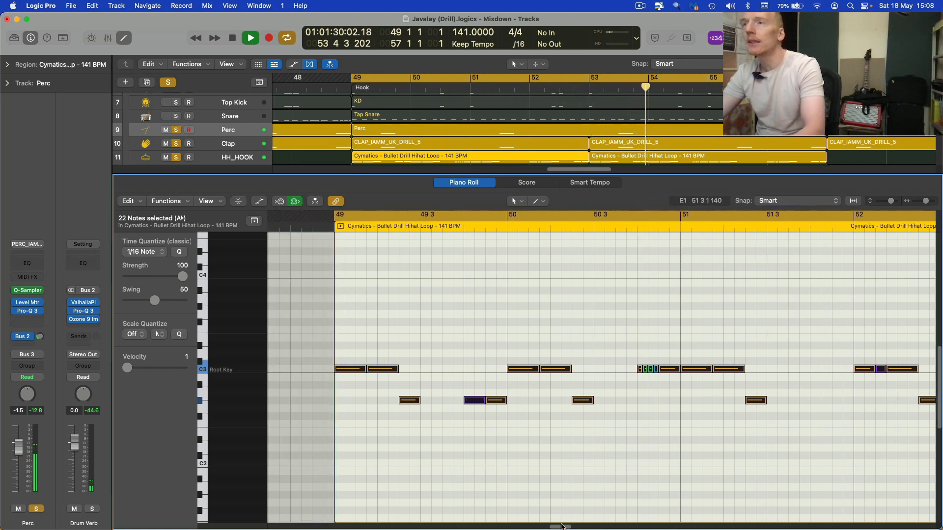
key("x")
key("x")
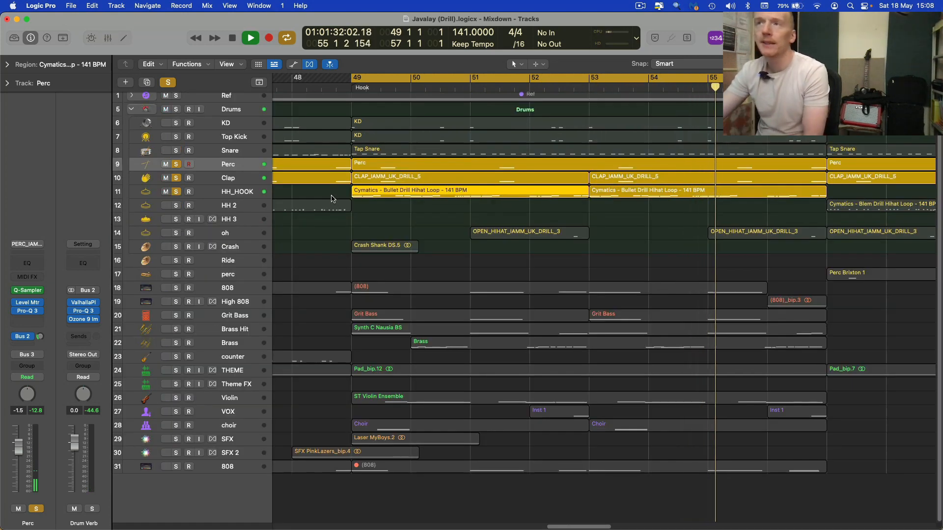
Add the Snare, Top Kick and KD tracks to the soloed percussion, clap and hi-hat
left_click(175, 150)
left_click(176, 137)
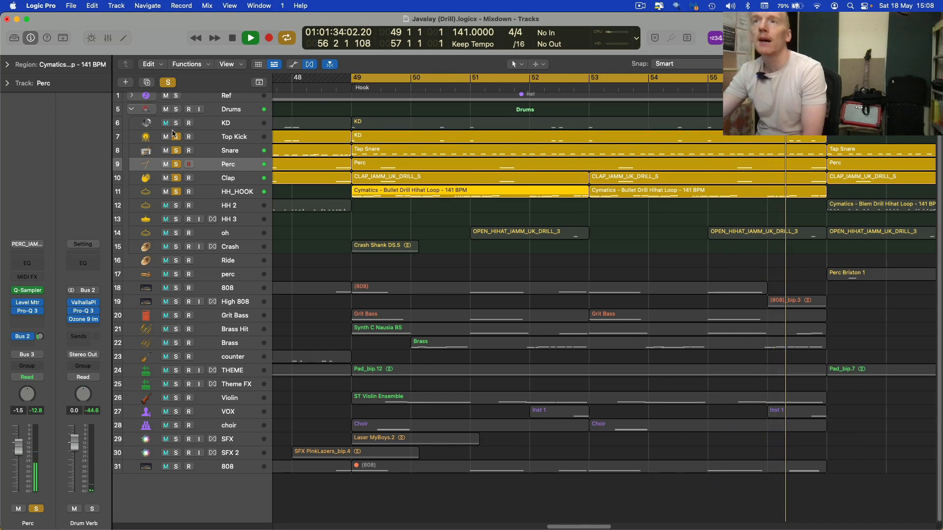
left_click(176, 123)
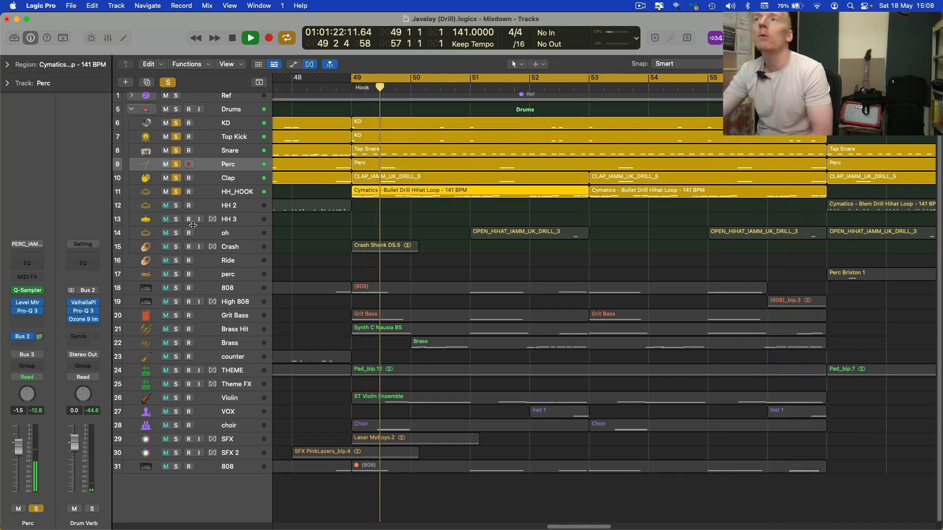
Inspect the Wider and Pro-Q 3 plug-ins on the HH_HOOK track, including the equalizer's low-cut band, close them and stop playback
left_click(211, 193)
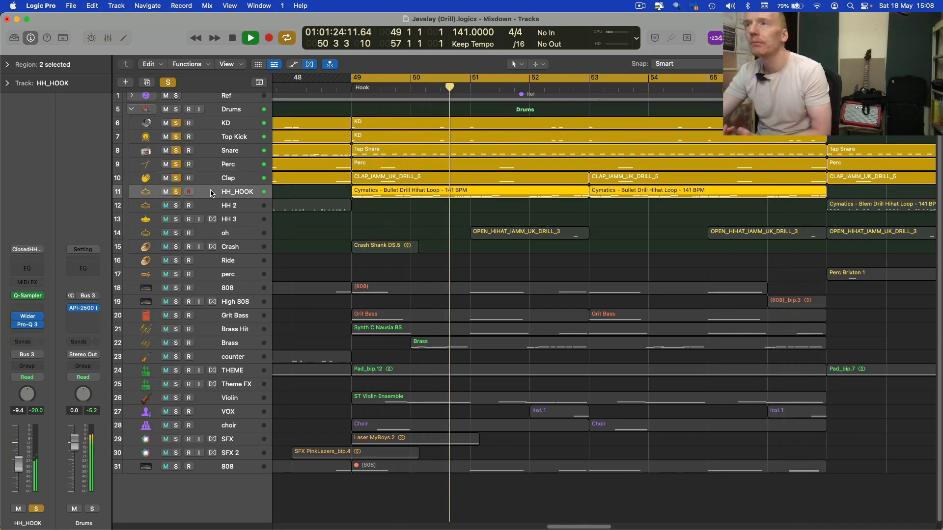
left_click(33, 307)
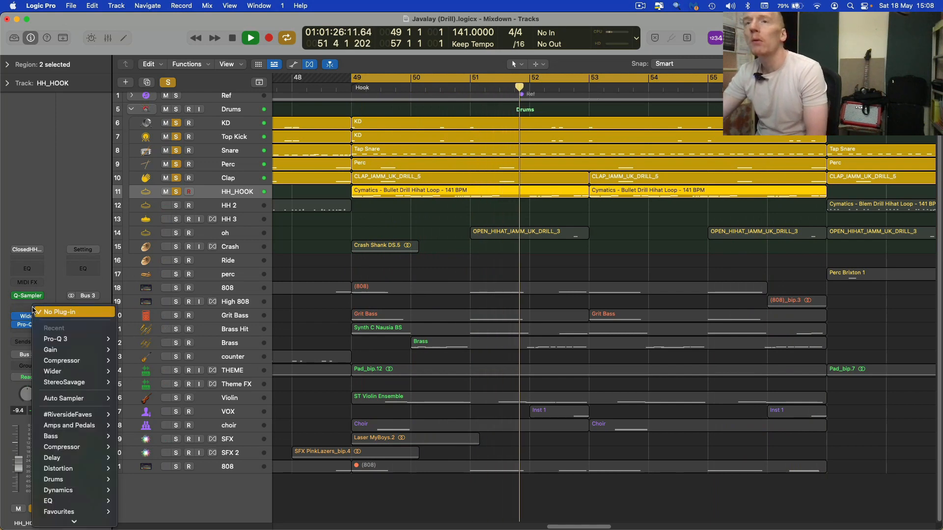
left_click(55, 339)
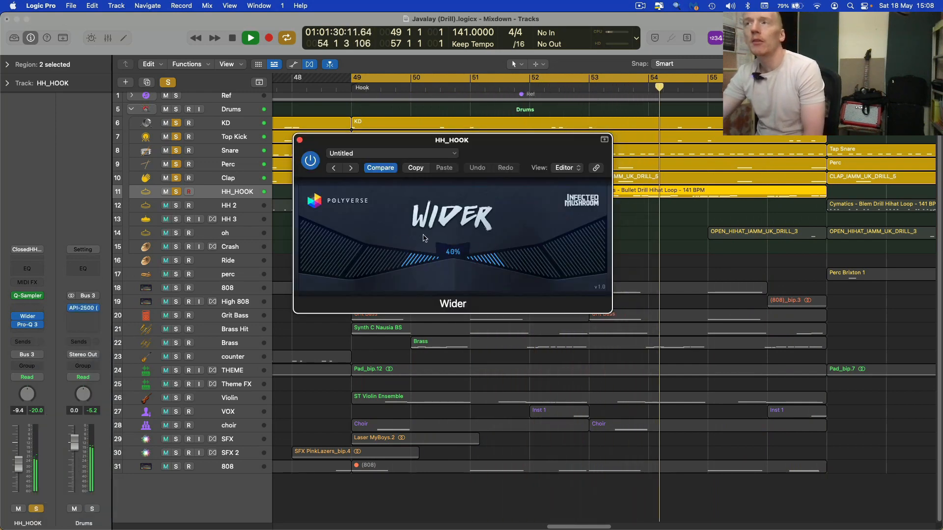
left_click(300, 142)
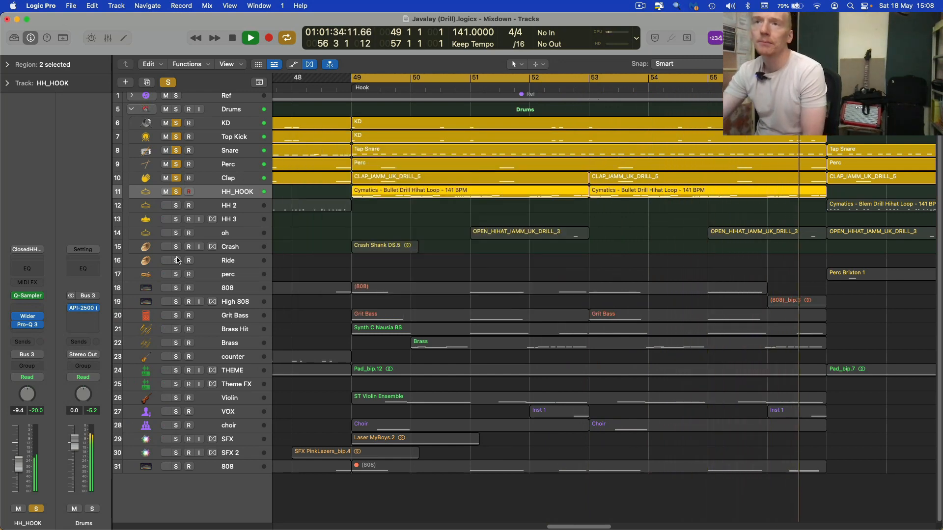
left_click(42, 324)
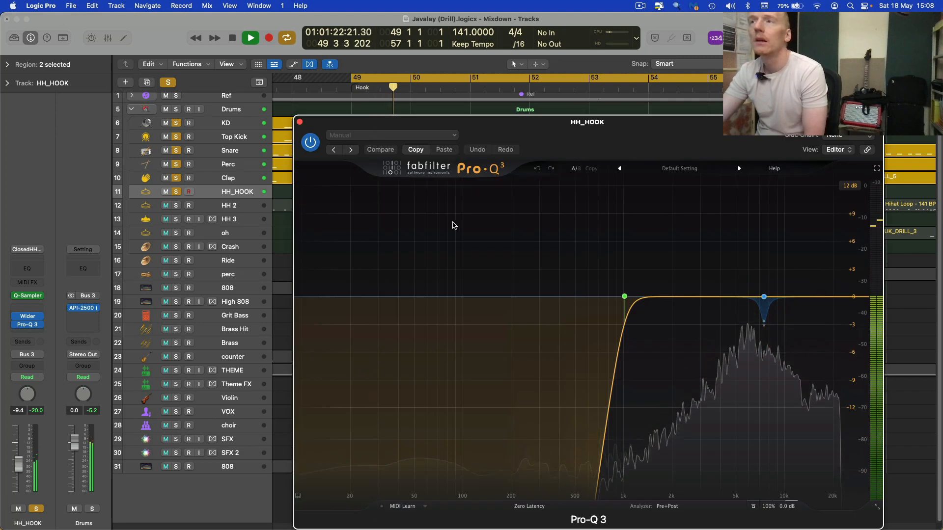
left_click(624, 297)
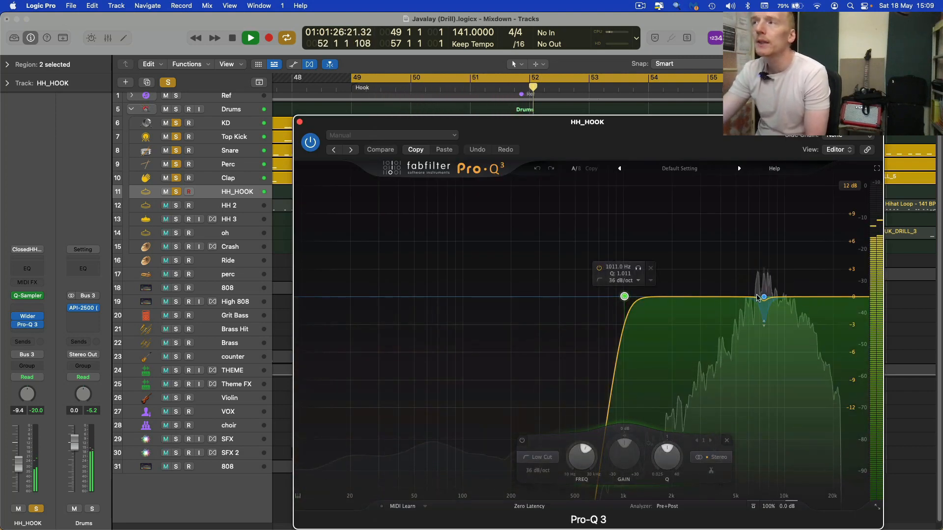
left_click(299, 121)
key("space")
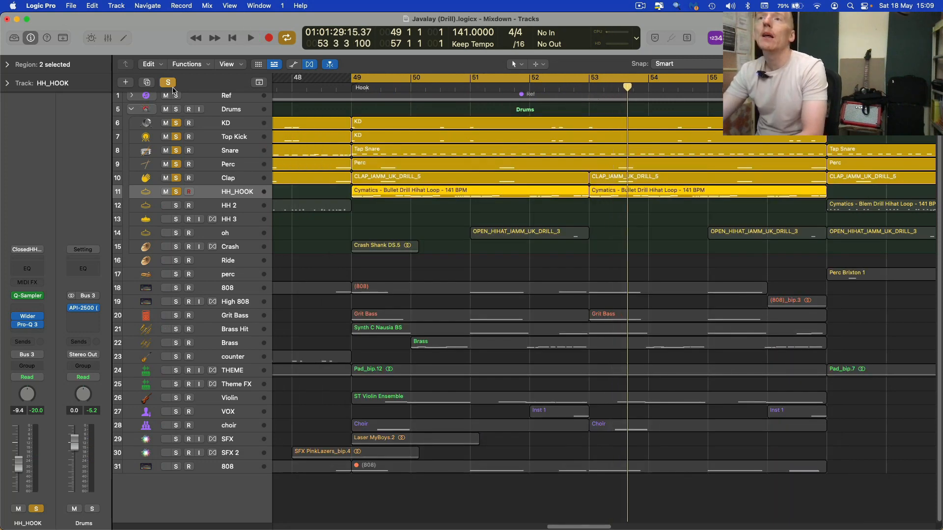
Clear all solos, solo only the Crash and oh tracks and play the looped hook
left_click(171, 85)
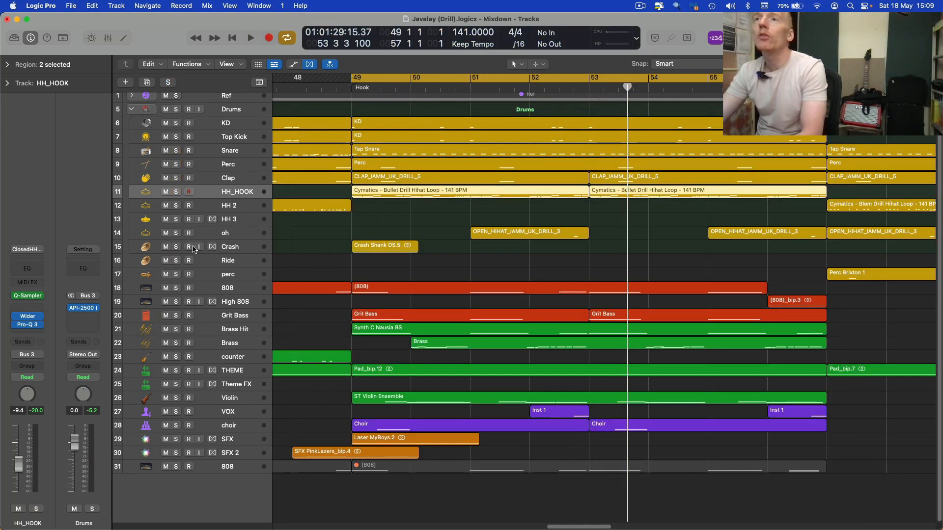
left_click(177, 247)
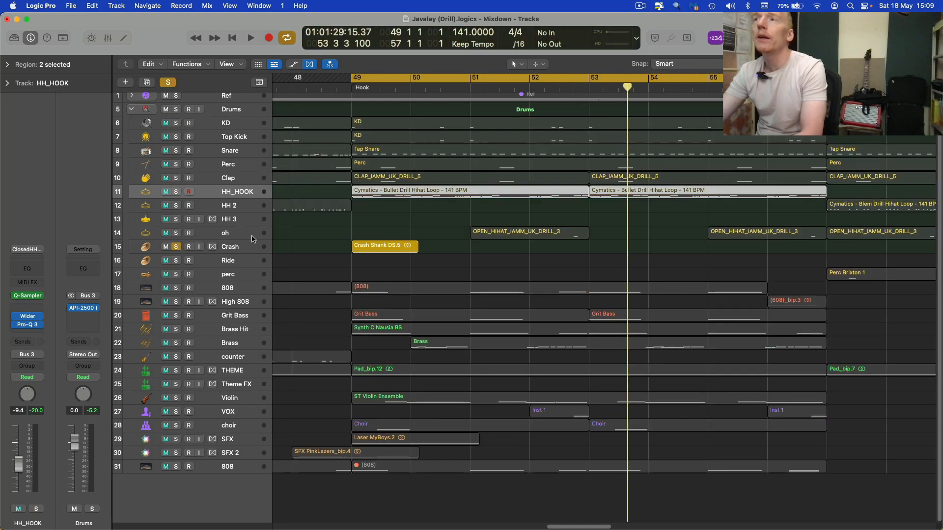
left_click(176, 233)
key("space")
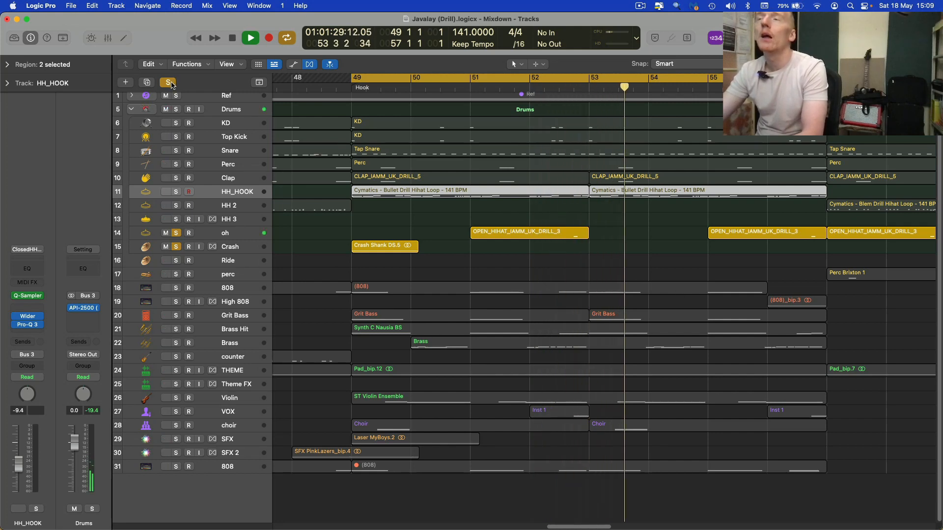
Replace the individual oh and Crash solos with a solo of the whole Drums stack and play the hook
left_click(177, 109)
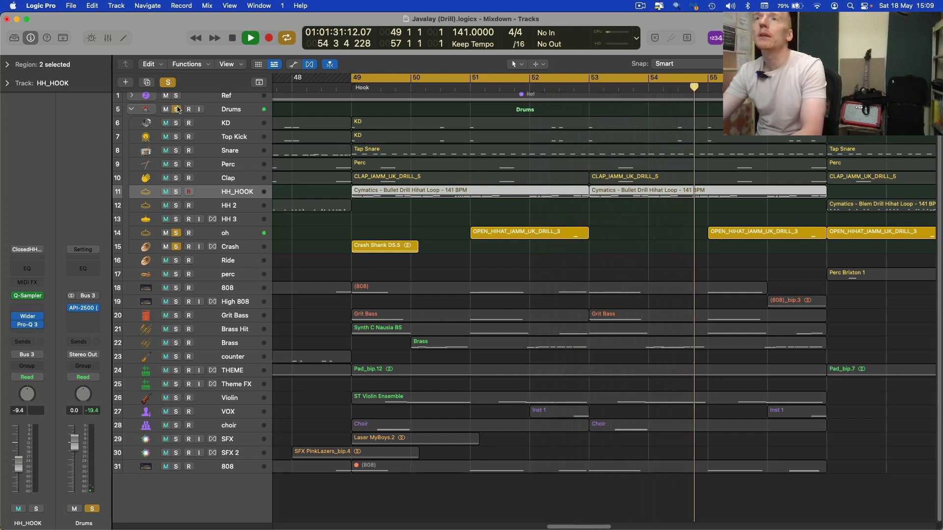
key("space")
left_click(172, 85)
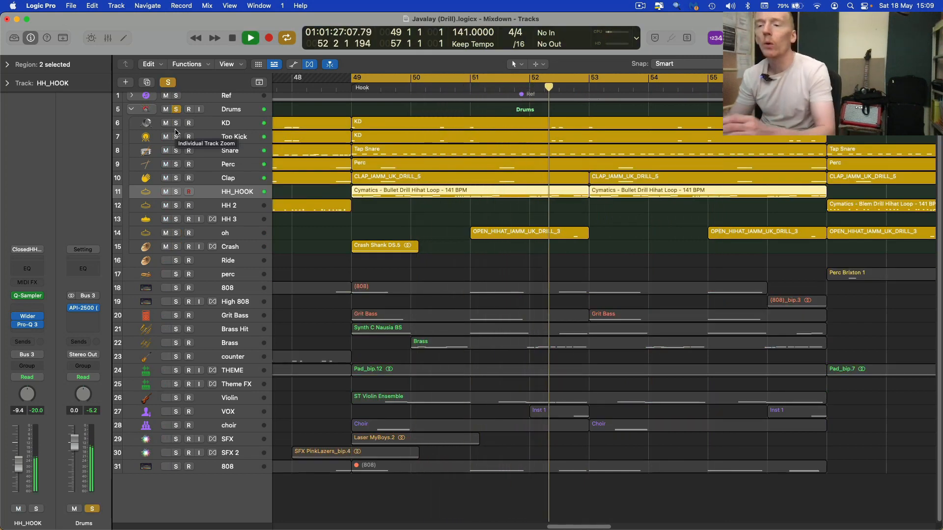
Select the hook's 808 track, solo it alone and play the looped section
left_click(208, 288)
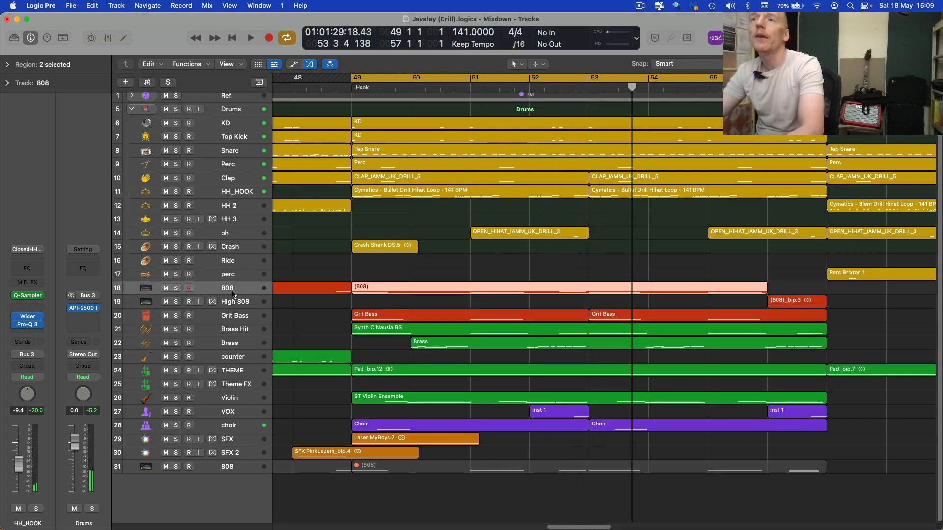
left_click(175, 289)
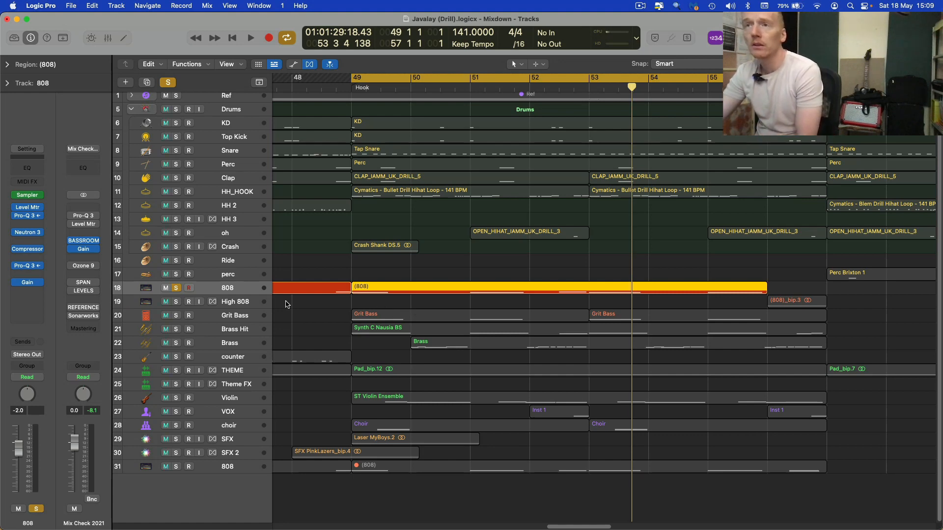
key("space")
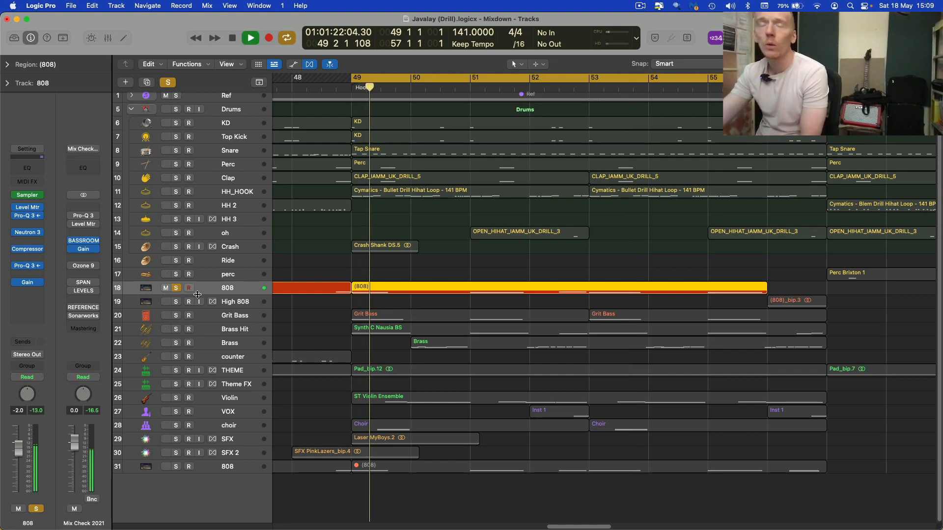
Examine the notes of the 808 track's hook region in the Piano Roll, then close the editor
double_click(467, 288)
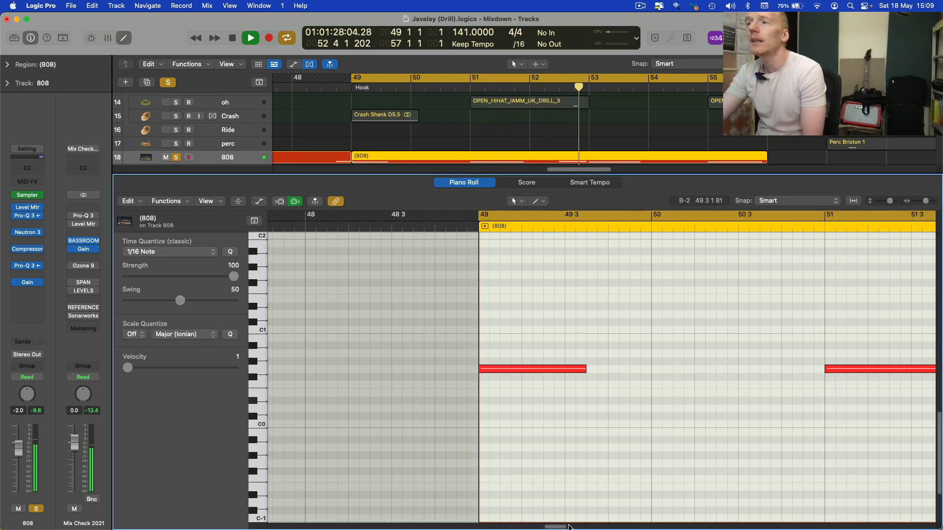
left_click_drag(557, 527, 574, 527)
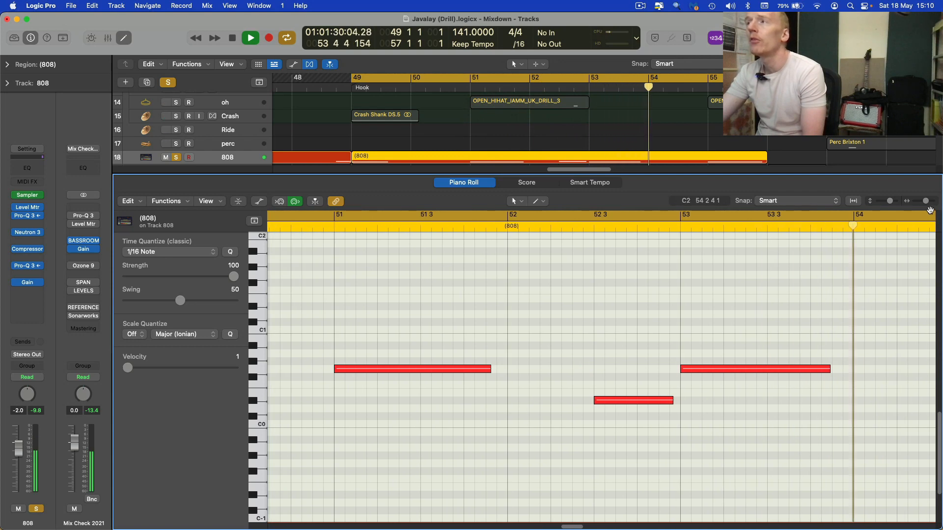
left_click_drag(925, 202, 924, 204)
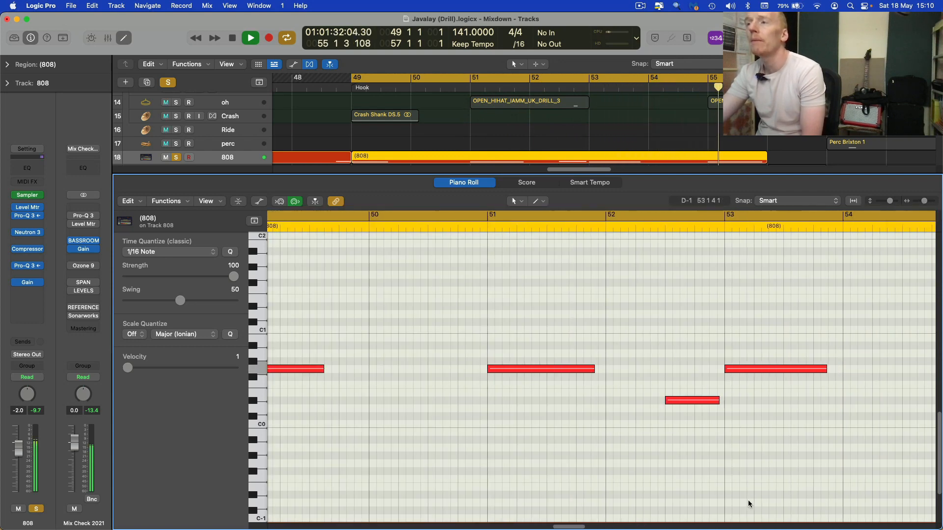
key("p")
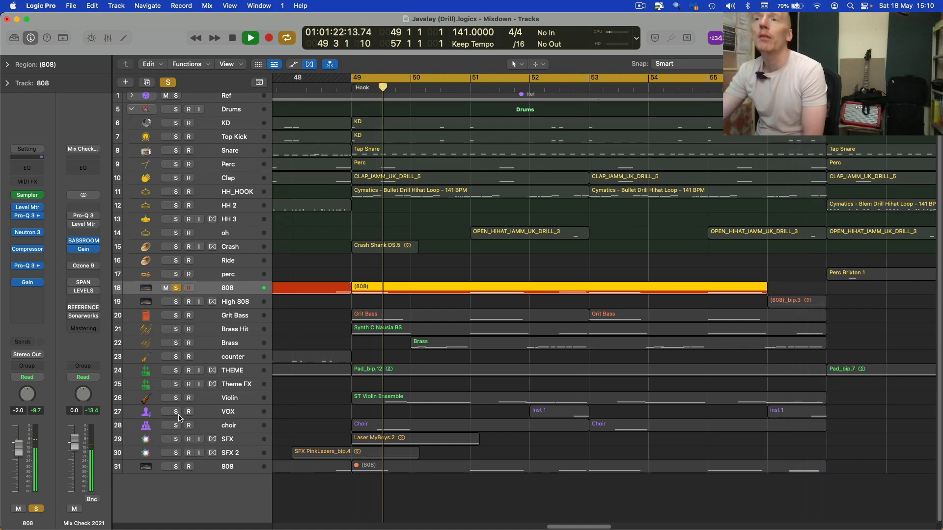
Add the THEME track and Drums stack to the soloed 808, and inspect the KD track's Pro-Q 3 equalizer
left_click(176, 370)
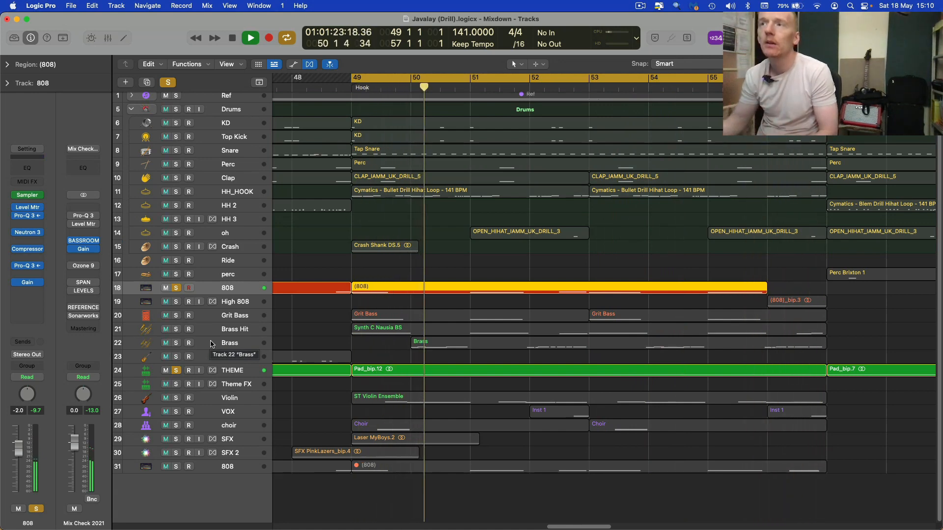
left_click(176, 110)
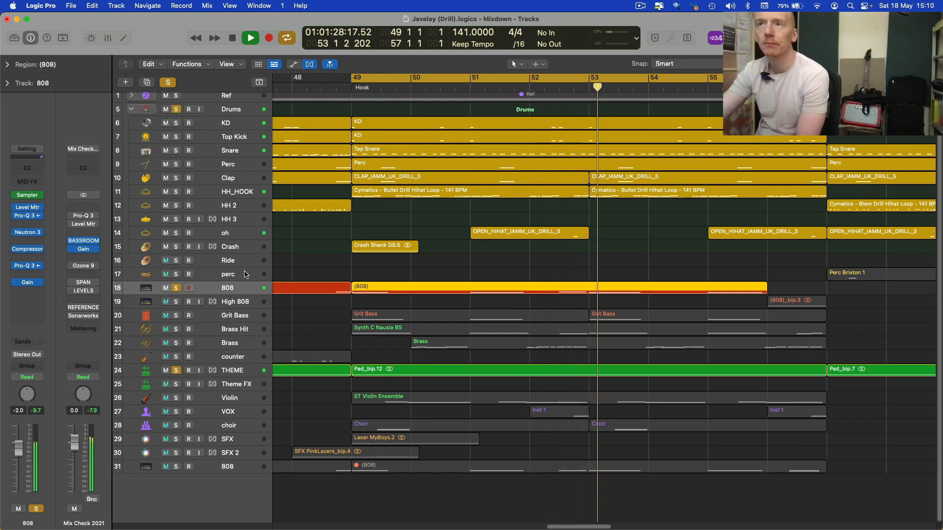
left_click(226, 124)
left_click(27, 324)
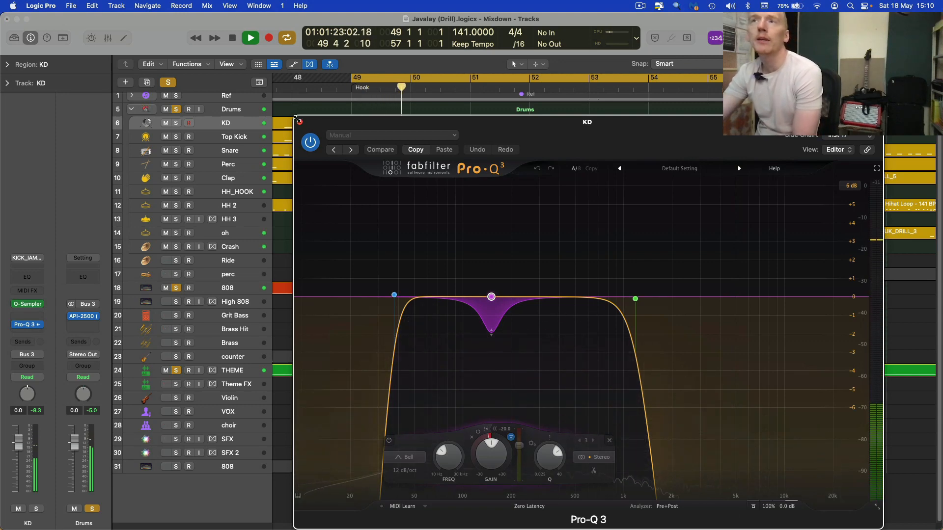
key("super+w")
Inspect the dynamic 62 Hz band in the 808 track's first Pro-Q 3, close the plug-in and stop playback
left_click(230, 287)
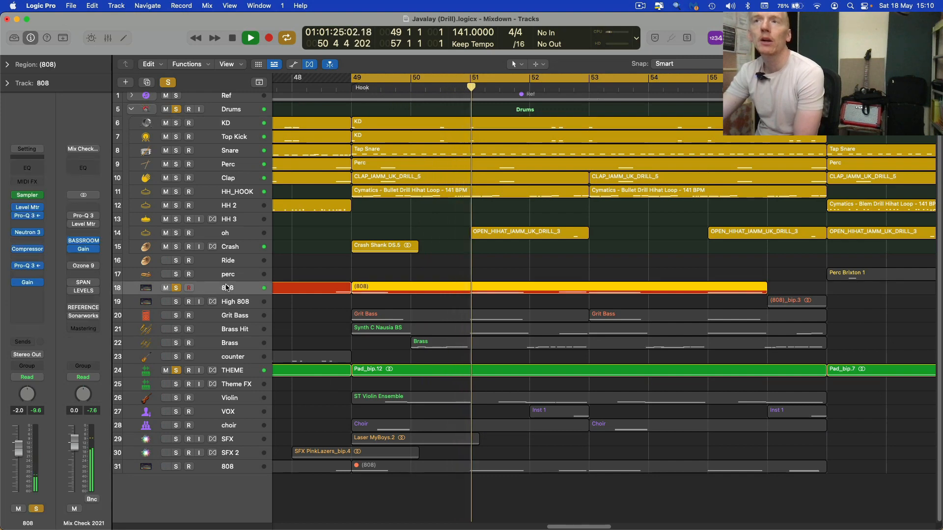
left_click(39, 216)
left_click(28, 216)
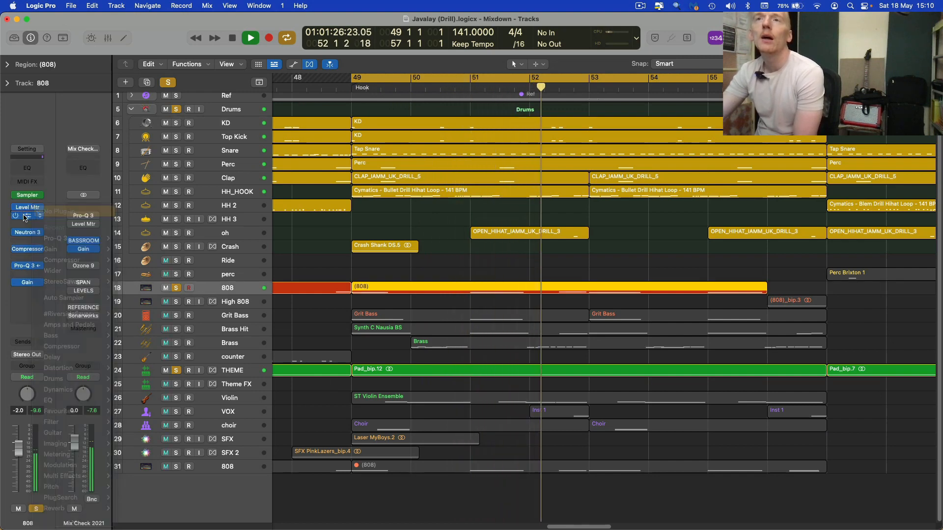
left_click(27, 216)
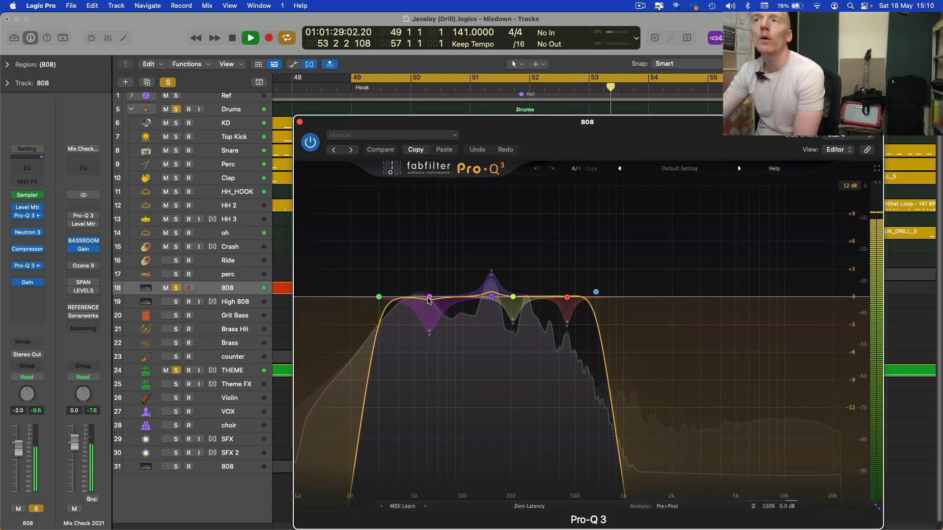
left_click(429, 297)
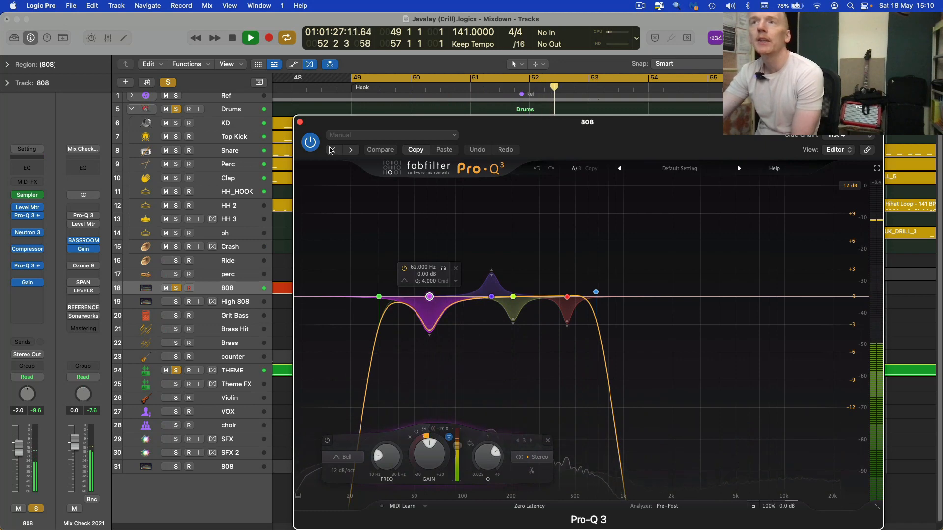
left_click(299, 121)
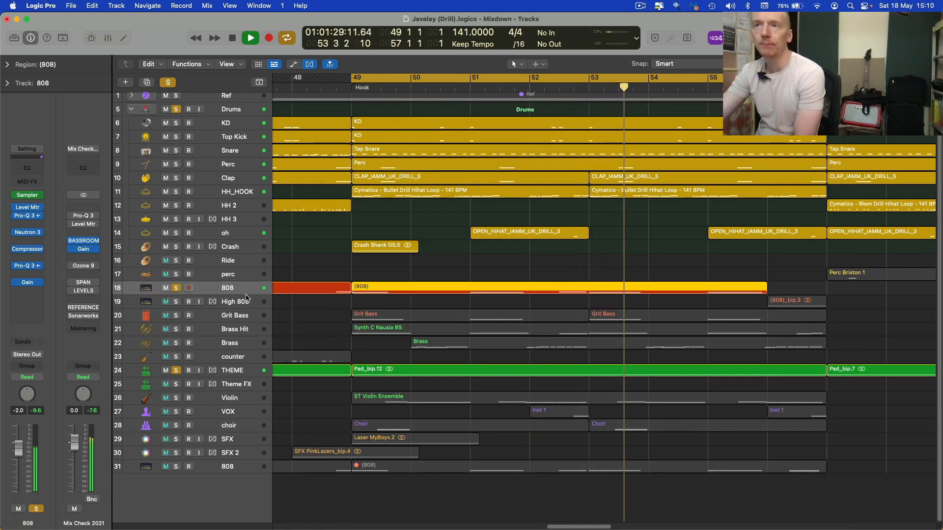
key("space")
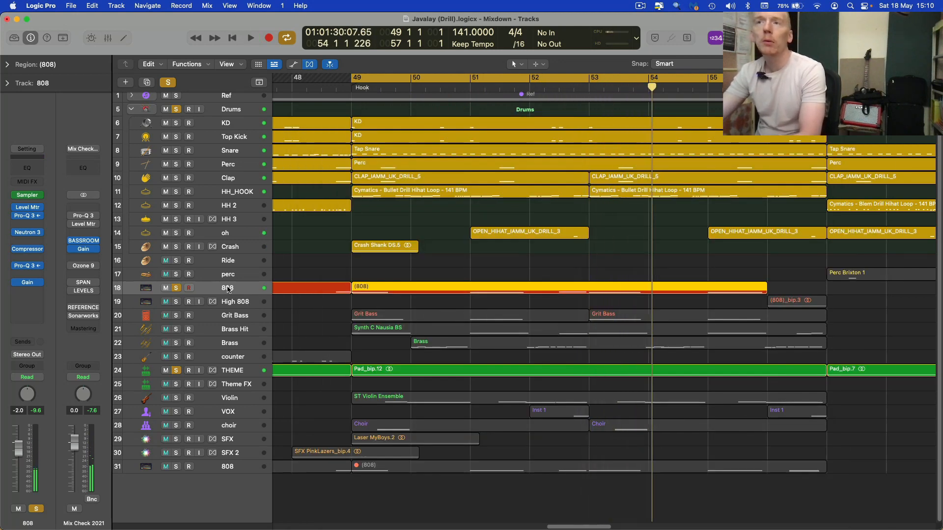
Reopen the 808's Pro-Q 3 and inspect its low cut, the dynamic bands near 150 and 204 Hz, and its high cut
left_click(25, 219)
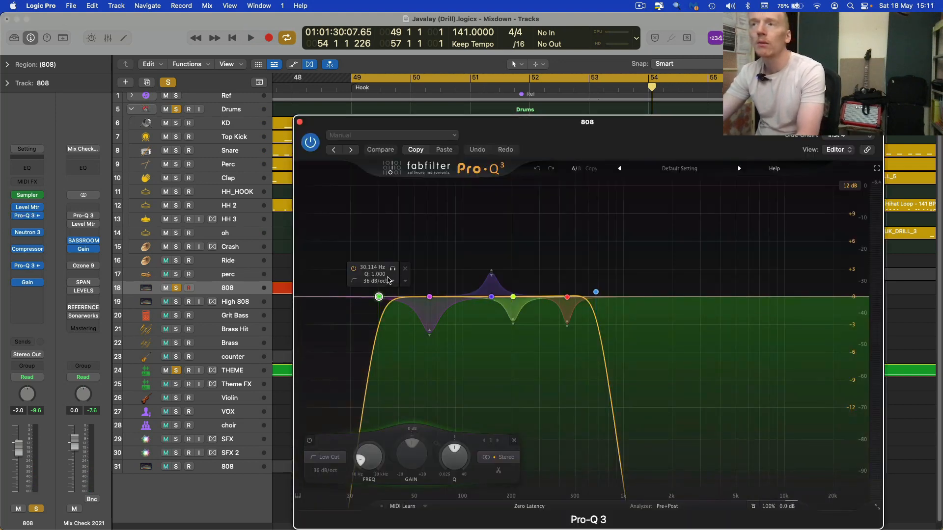
left_click(491, 297)
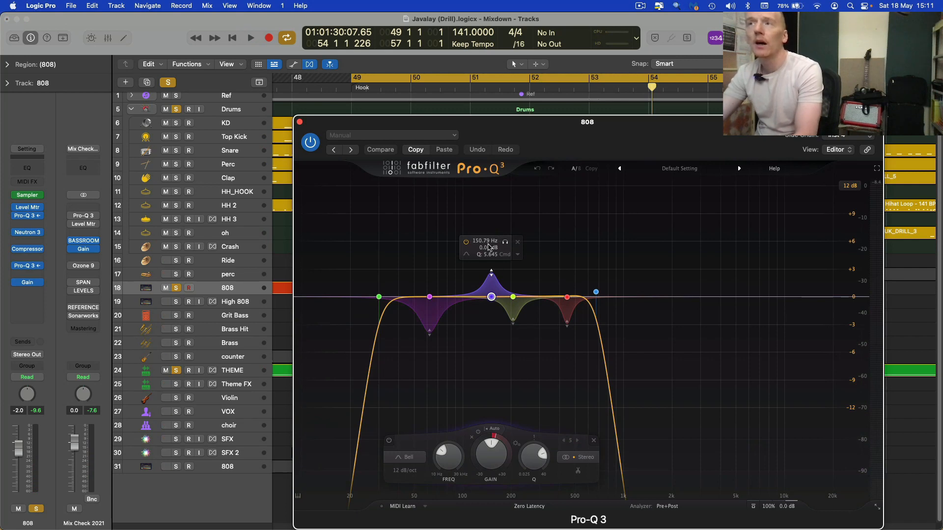
left_click(513, 297)
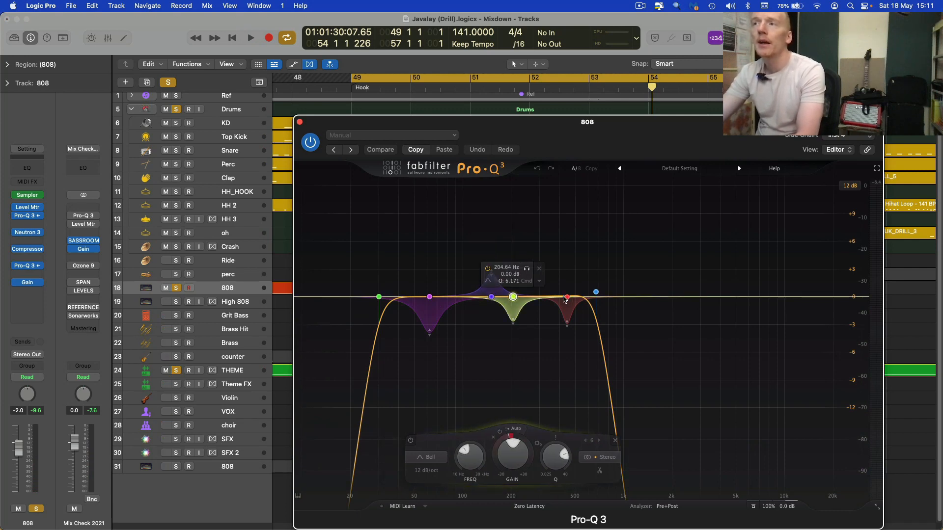
left_click(595, 292)
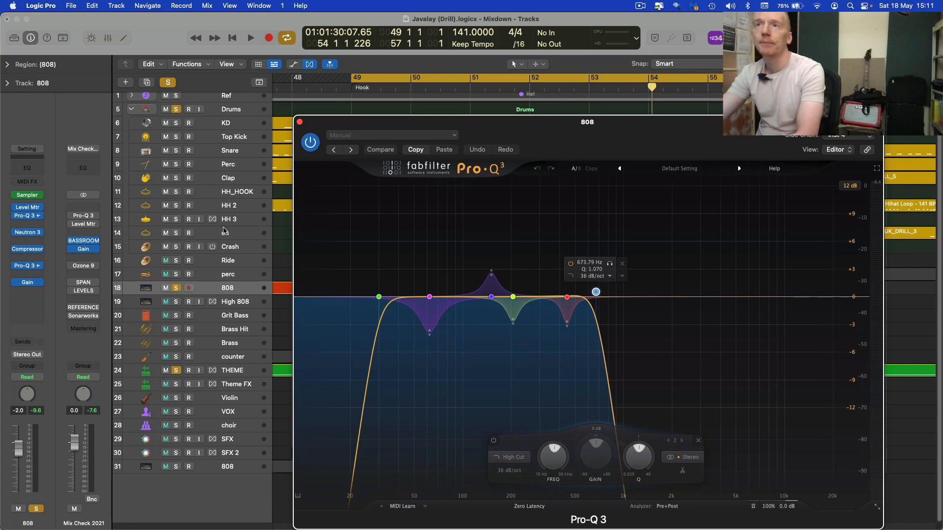
Examine the 808's Compressor in Graph view during playback, including its attack setting, with the equalizer closed
left_click(28, 249)
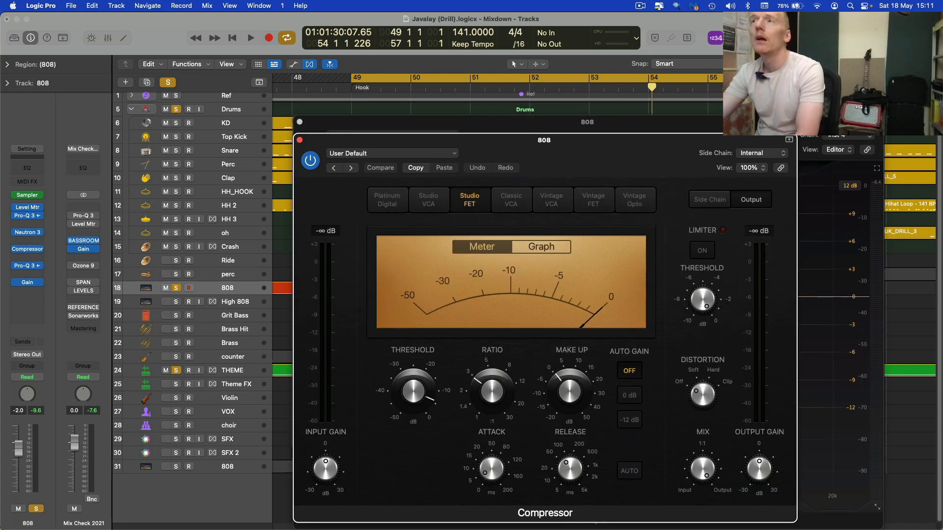
left_click(299, 122)
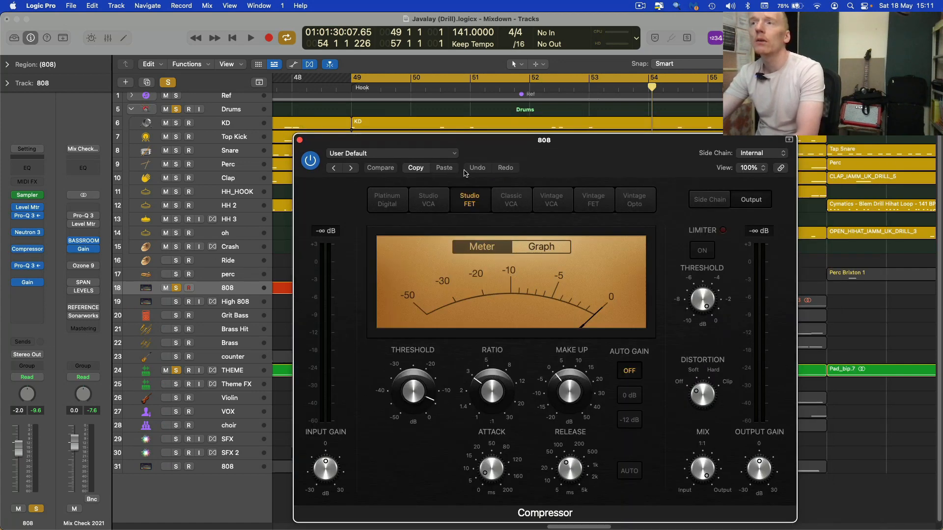
key("space")
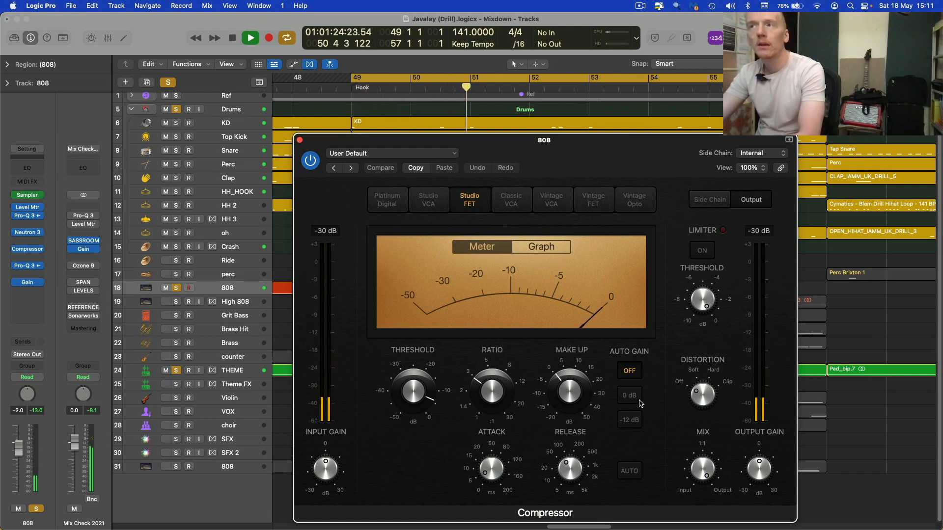
left_click(545, 248)
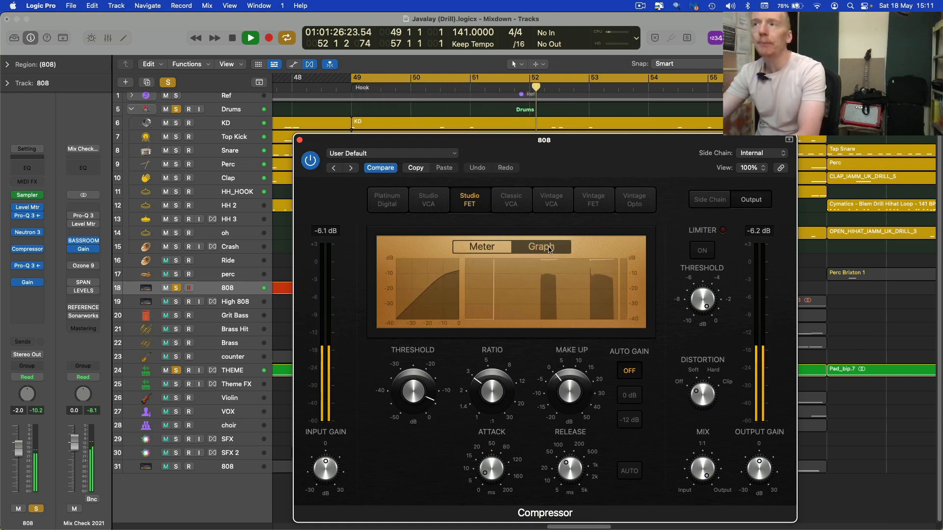
mouse_move(496, 475)
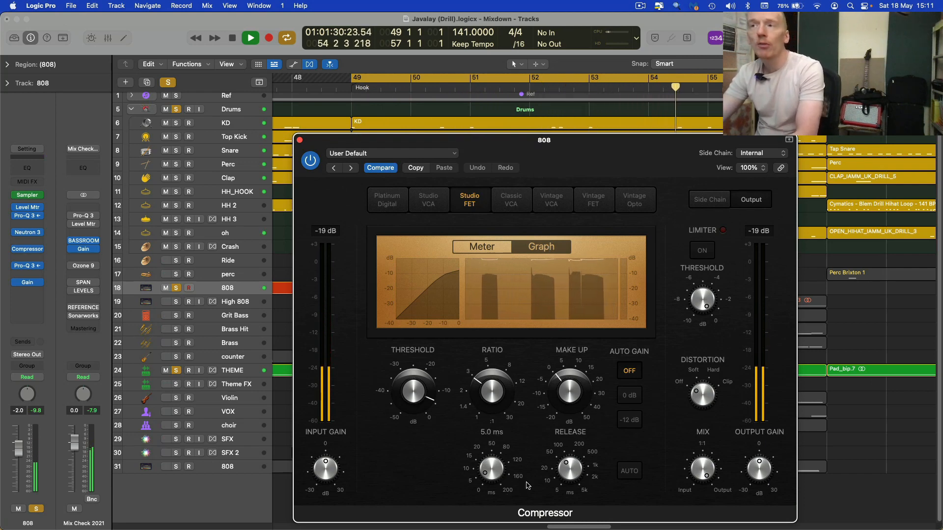
mouse_move(707, 311)
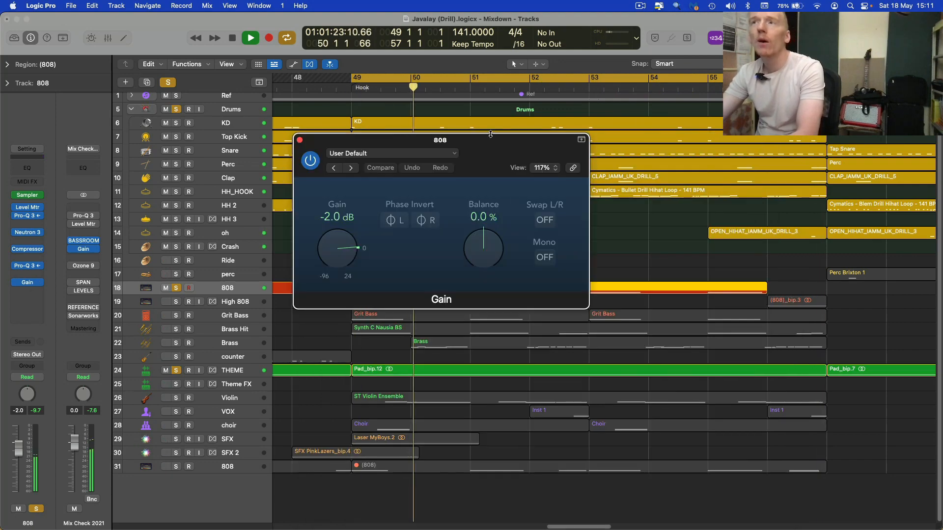
Inspect the 808's Gain plug-in with its window moved aside, close it and stop playback
left_click_drag(491, 140, 659, 150)
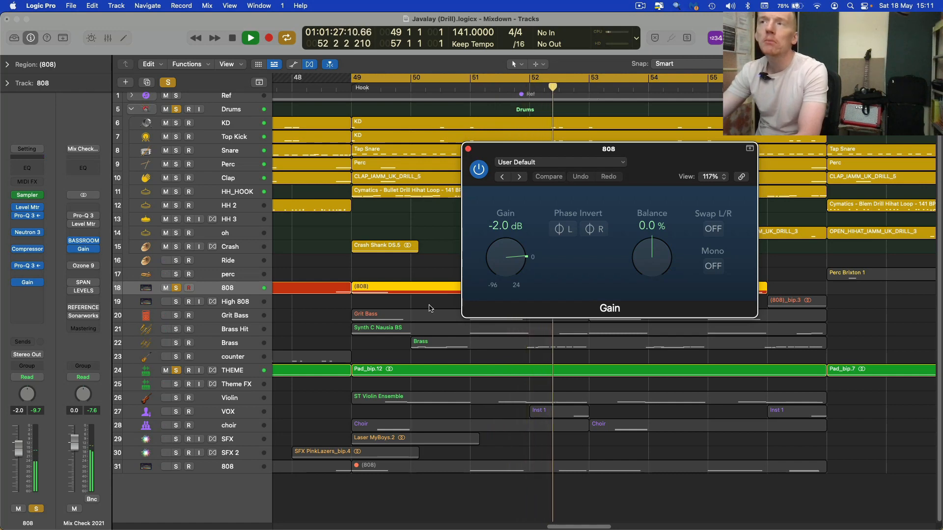
left_click(468, 149)
key("space")
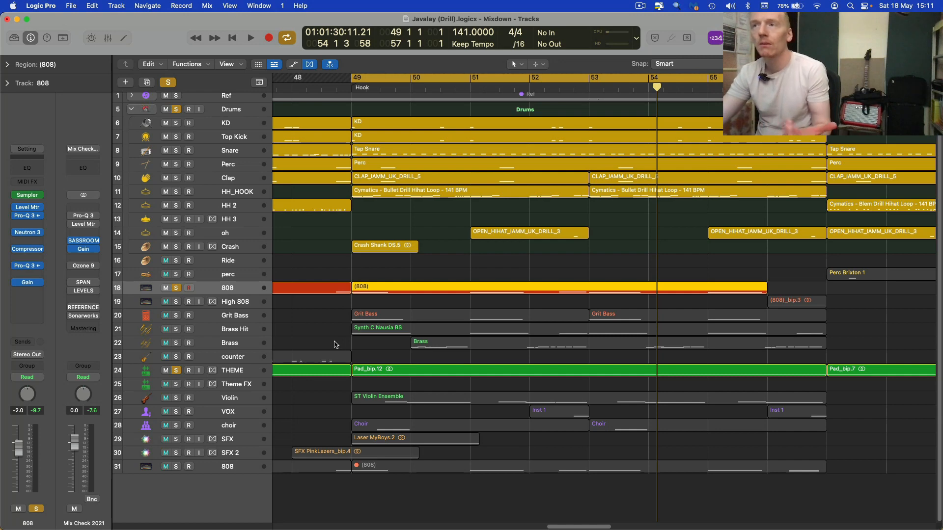
Select the Grit Bass track and view its Arcade instrument with the Iron Terror preset, then close it
left_click(239, 303)
left_click(248, 316)
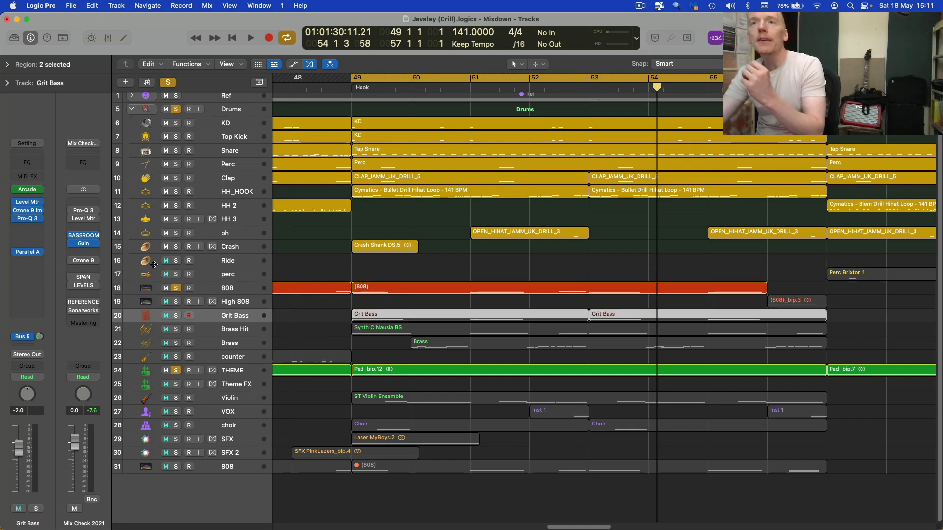
left_click(22, 188)
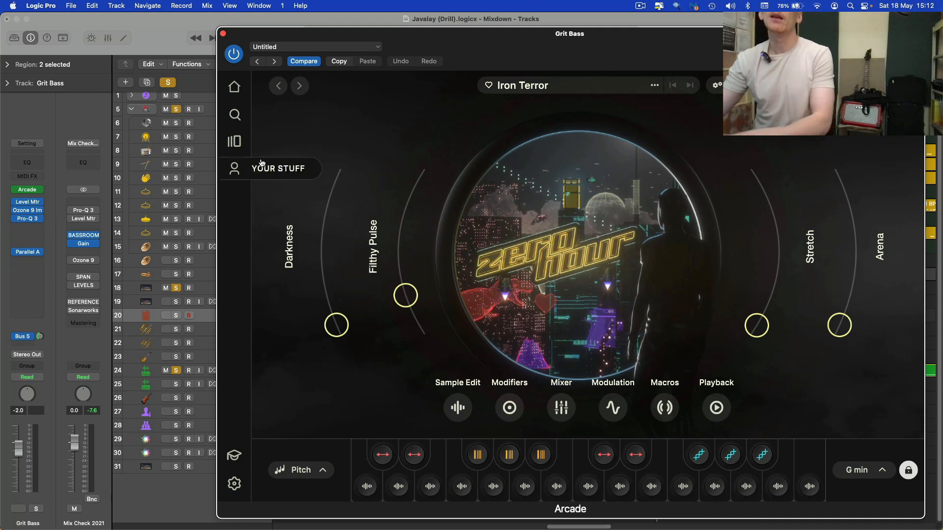
left_click(223, 34)
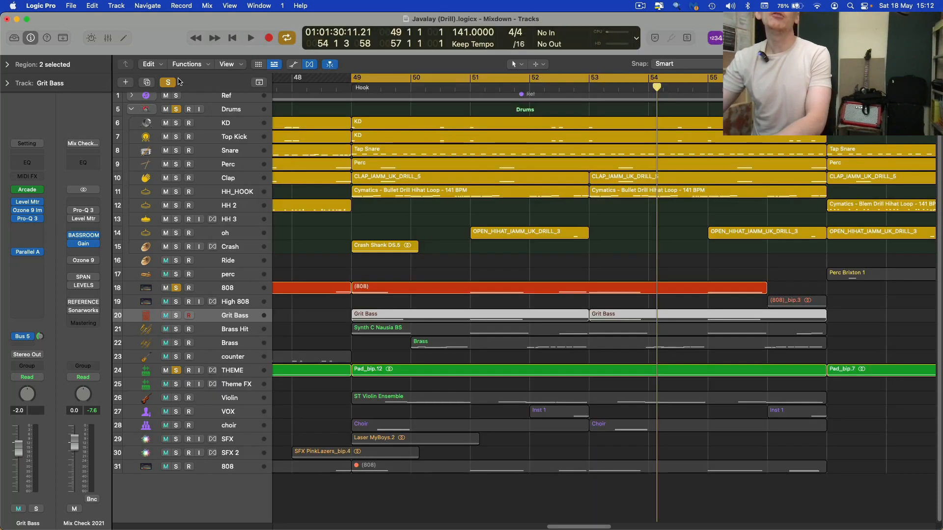
Clear all solos, solo only the Grit Bass track, play the looped hook and close the Arcade window
left_click(175, 82)
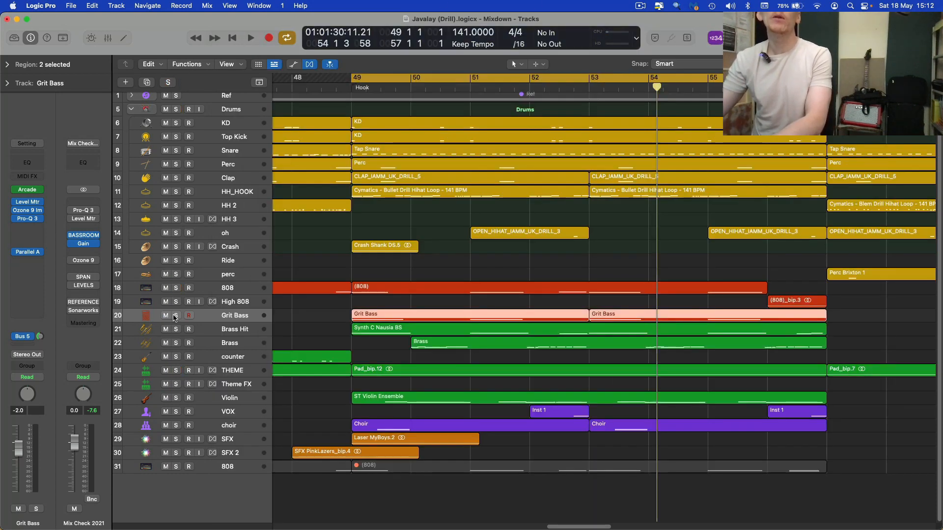
left_click(175, 316)
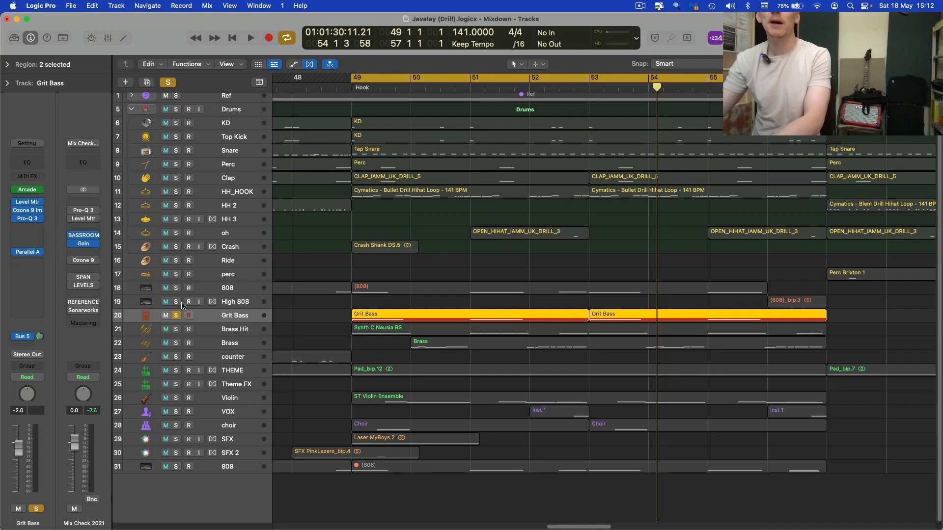
key("space")
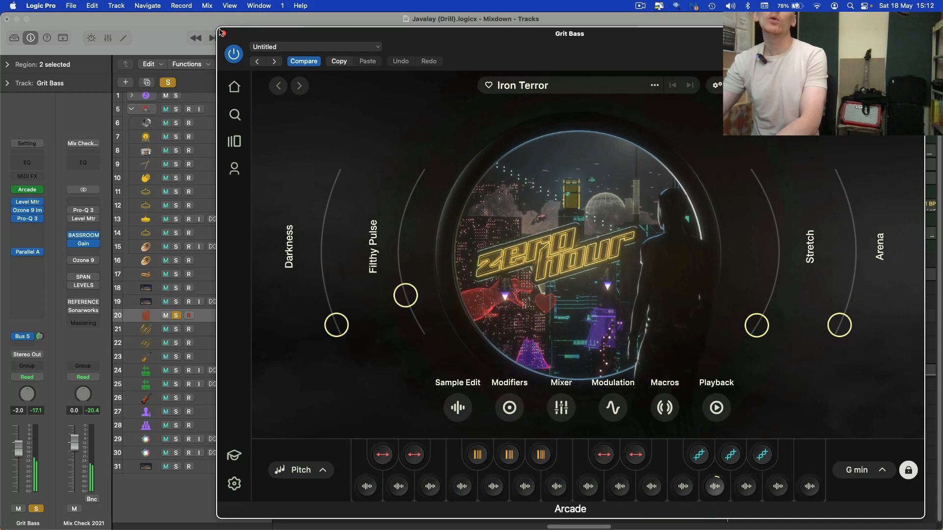
left_click(222, 32)
Add the High 808 and 808 tracks to the Grit Bass solo, and select the High 808 track and its region
left_click(176, 301)
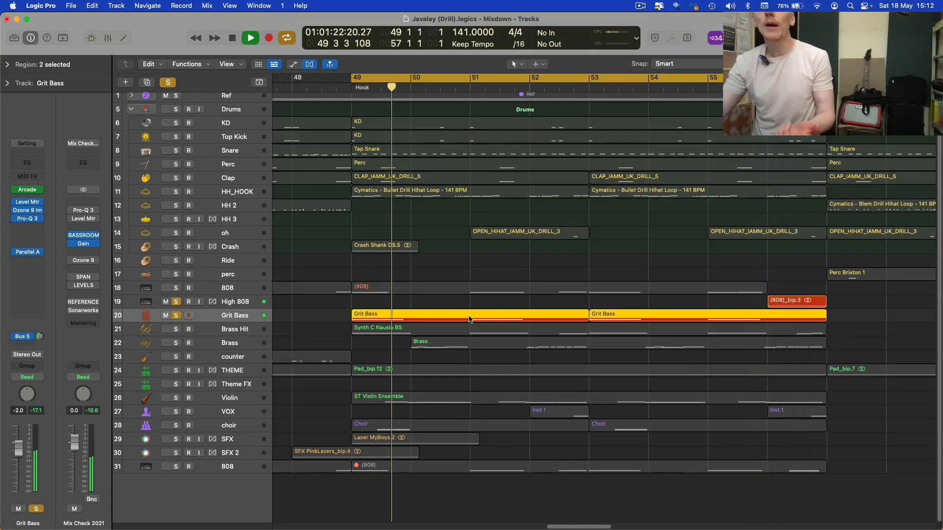
left_click(176, 288)
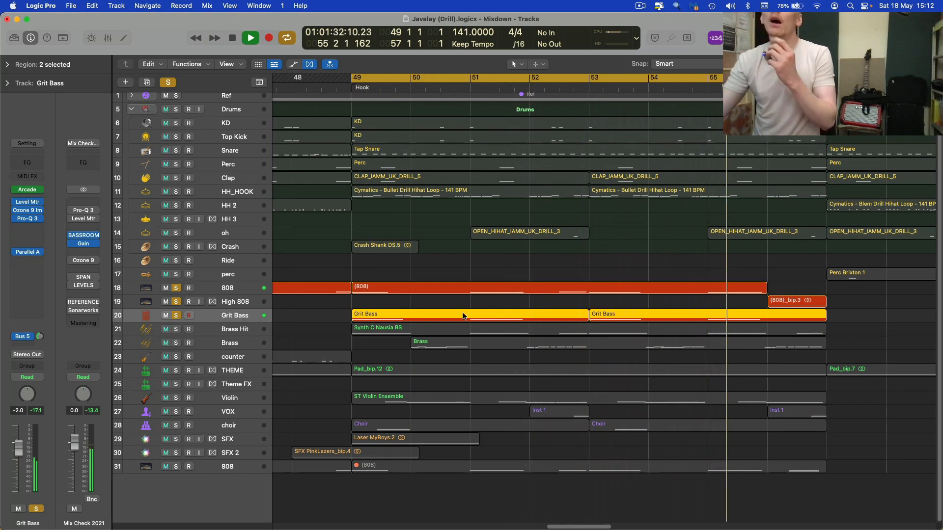
left_click(781, 301)
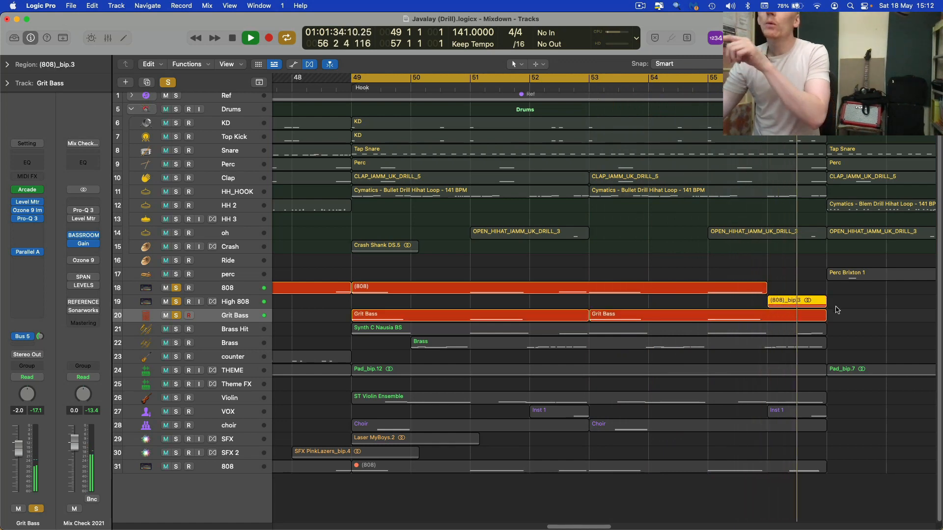
left_click(250, 301)
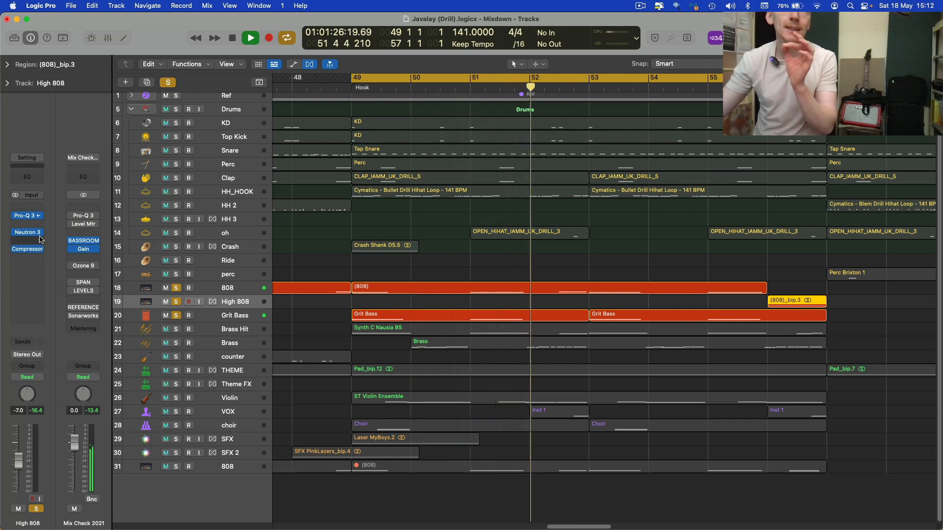
Select the Grit Bass track, play it and check its Ozone 9 Imager with the Band 1 width at -100, then close the plug-in
key("space")
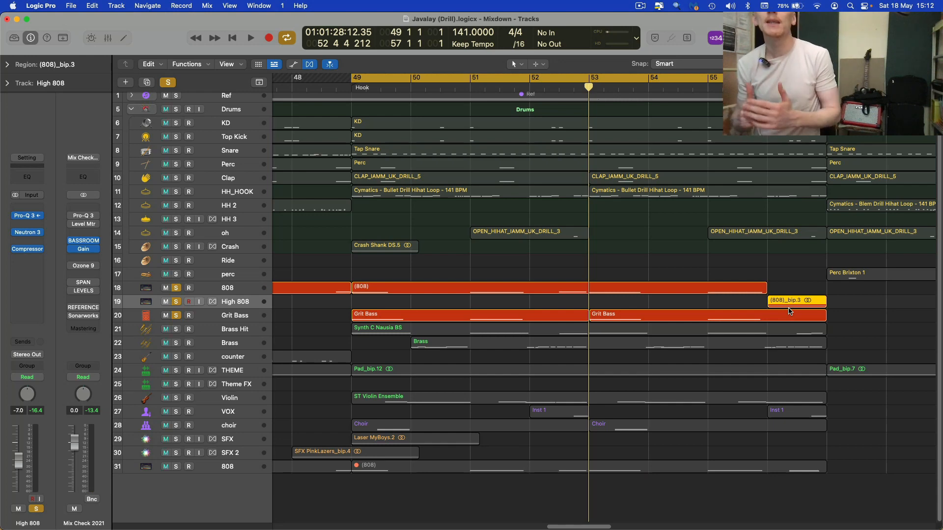
left_click(232, 318)
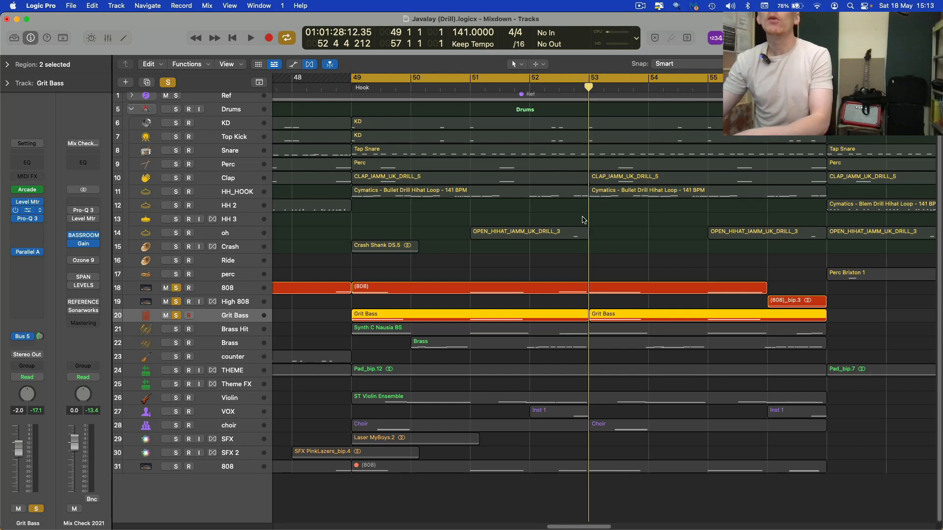
key("space")
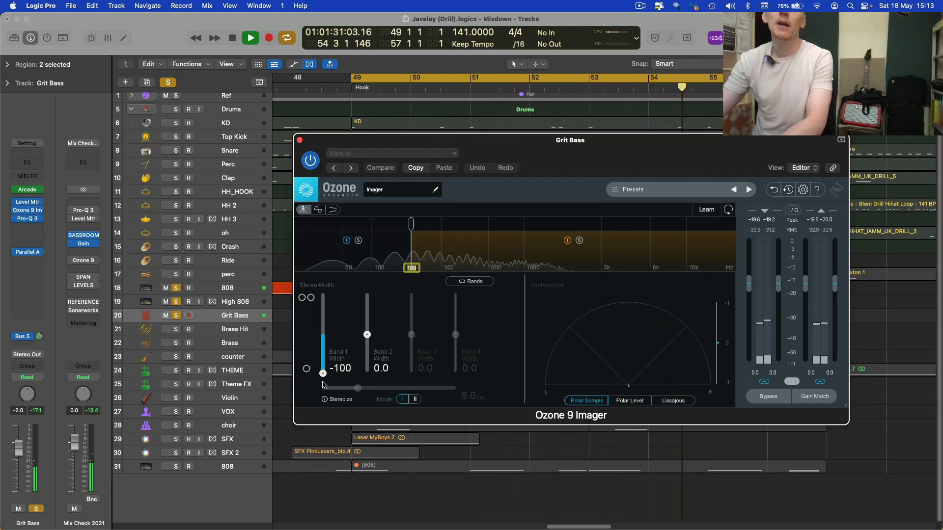
mouse_move(322, 373)
left_mouse_down()
mouse_move(326, 361)
mouse_move(322, 373)
left_mouse_up()
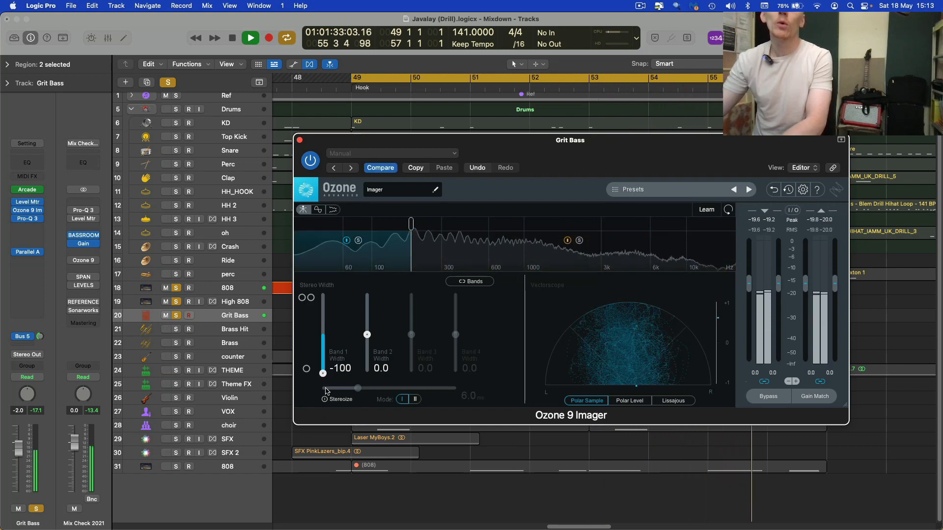
left_click(299, 140)
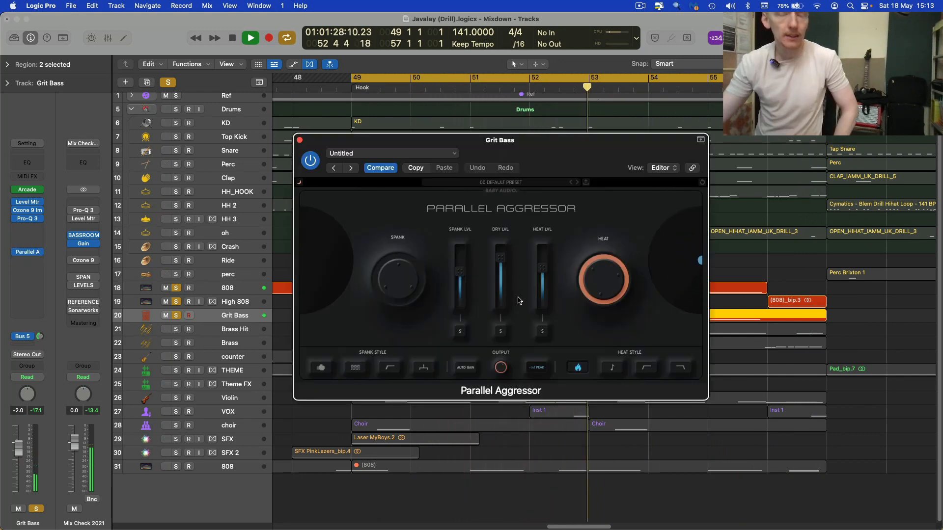
View the Grit Bass track's Parallel Aggressor, clear all solos, solo only Grit Bass and open the SPAN analyzer on Mix Check 2021
mouse_move(602, 279)
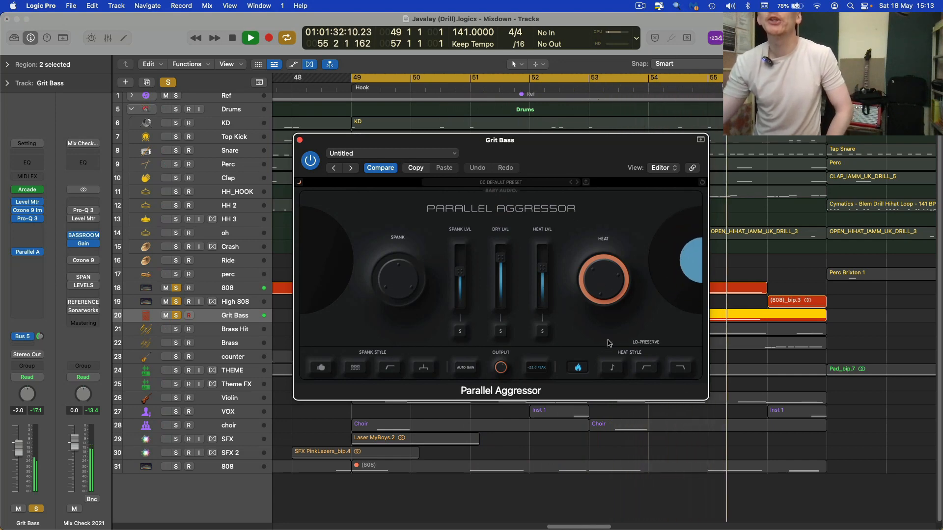
key("space")
left_click(167, 83)
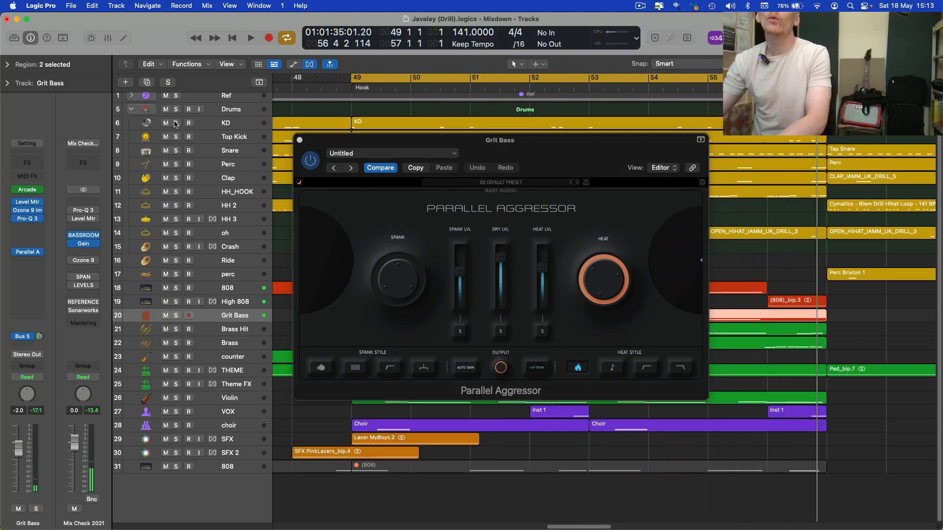
left_click(176, 315)
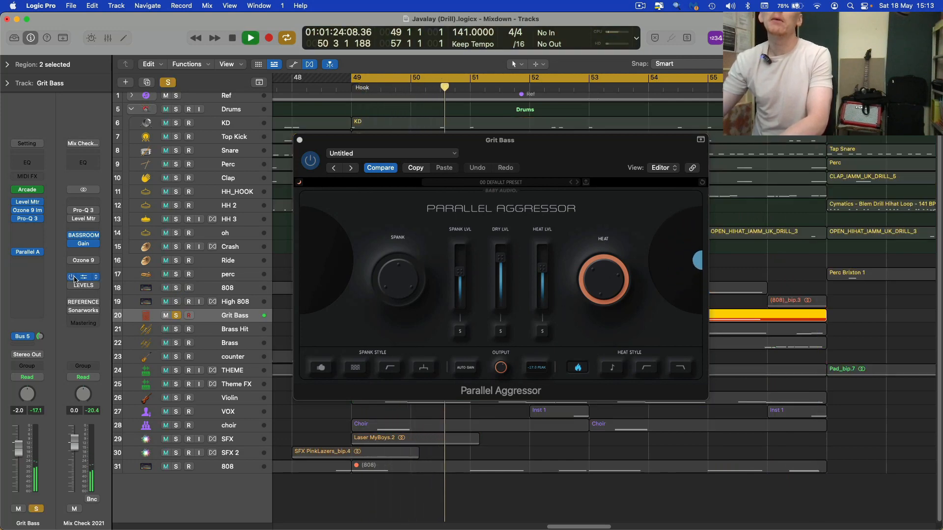
left_click(89, 277)
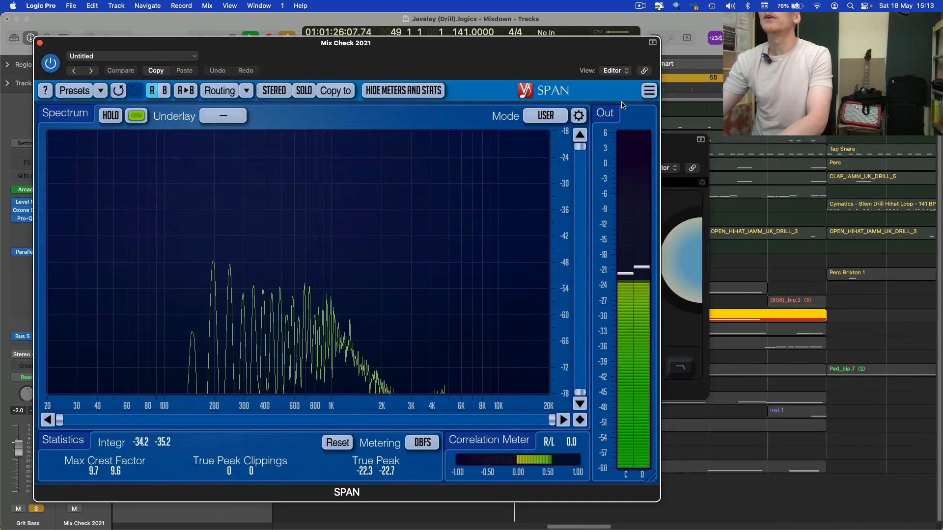
Compare Parallel Aggressor's Heat at 0 and raised again beside the SPAN spectrum, then close both plug-in windows
left_click_drag(686, 142, 896, 82)
left_click_drag(817, 226, 807, 272)
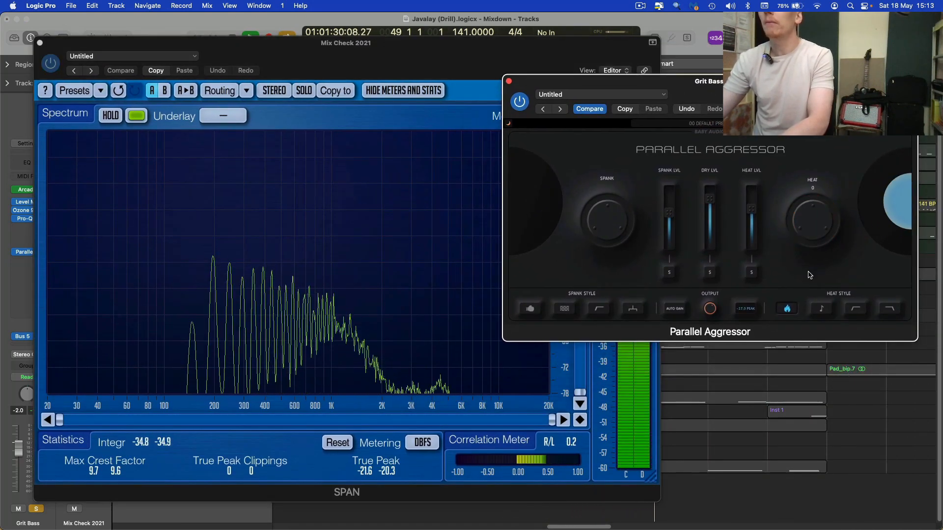
left_click_drag(805, 229, 813, 136)
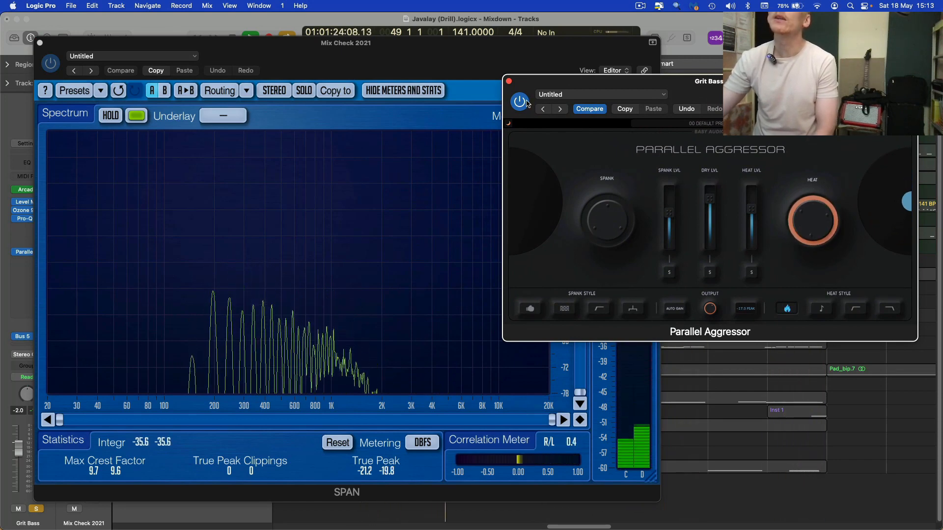
left_click(508, 82)
key("super+w")
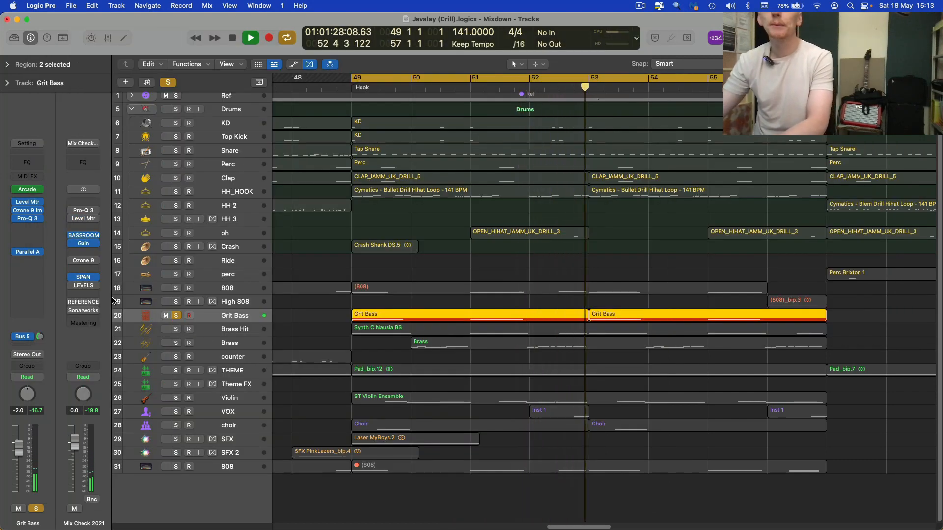
Inspect the Grit Bass track's Bus 5 send and the BS VERB Space Designer with the 0.7s Drum Plate, then close it
left_click(22, 337)
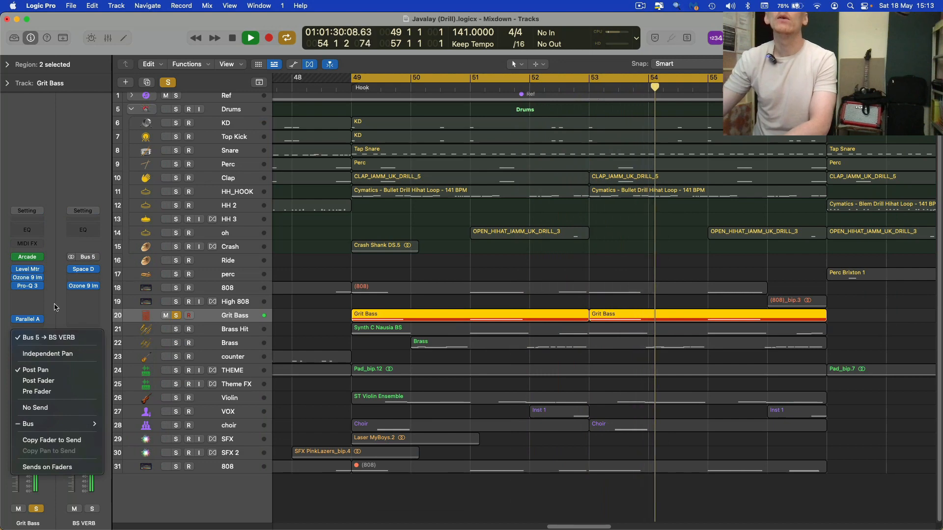
left_click(97, 270)
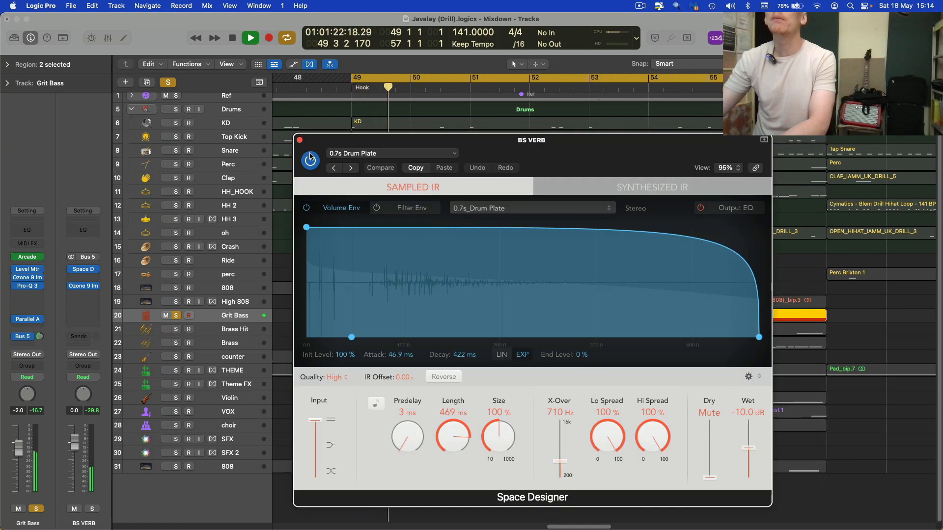
left_click(299, 141)
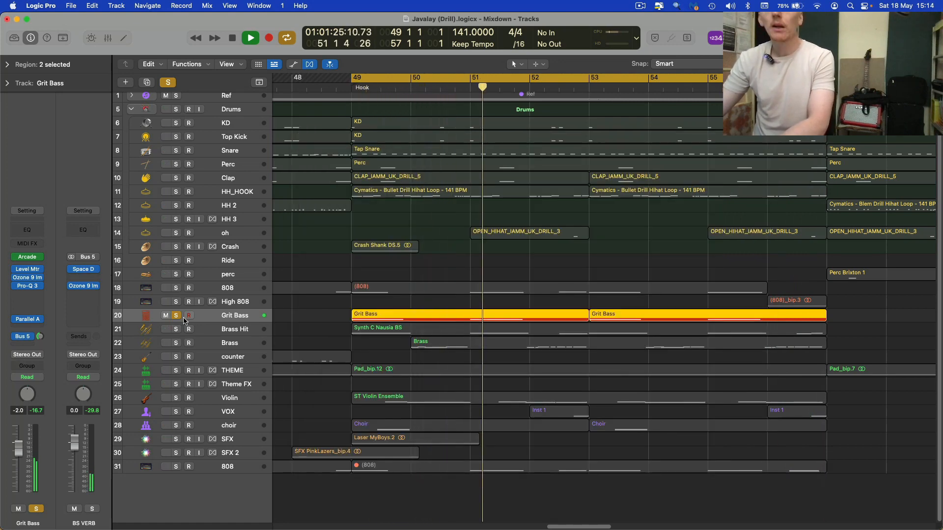
Dismiss the input source alert and add the High 808 and 808 tracks to the Grit Bass solo
key("r")
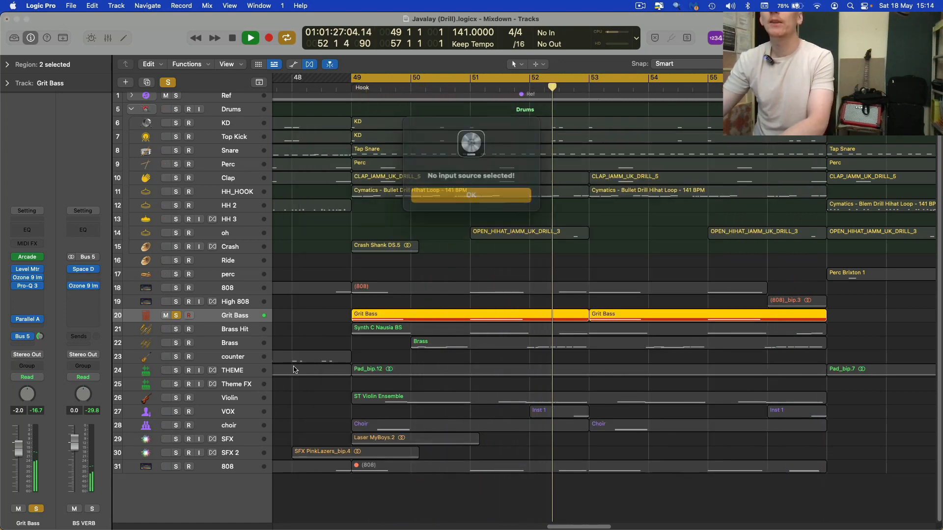
left_click(445, 197)
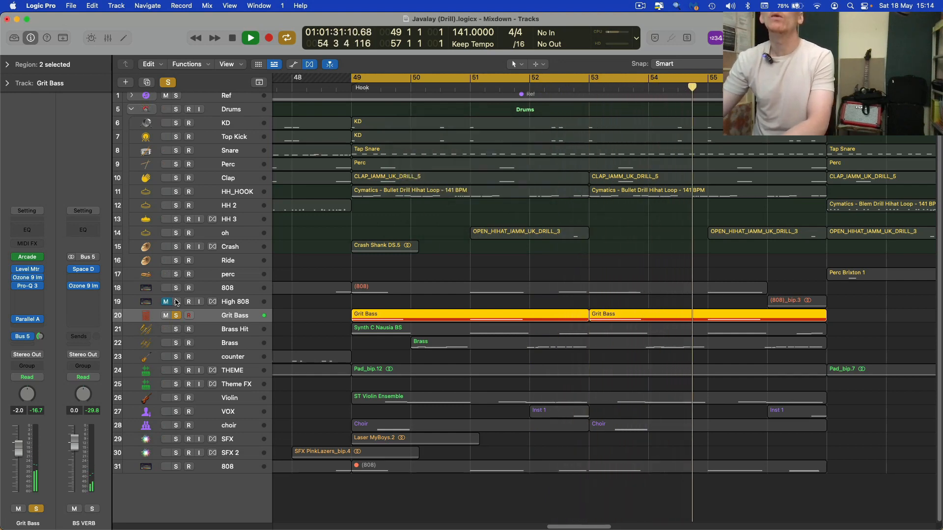
left_click(176, 301)
left_click(176, 288)
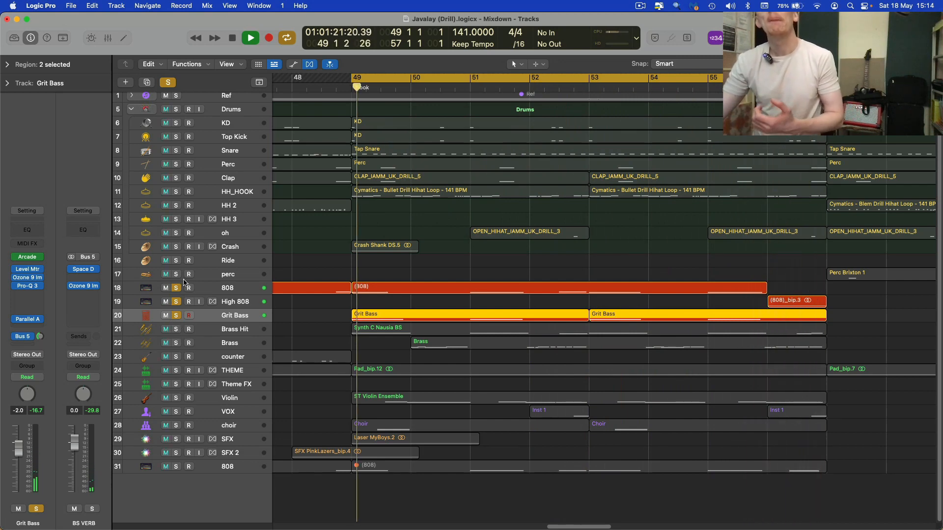
Clear all solos, solo only the Brass Hit track and view its Quick Sampler with the Synth C Nausia BS sample, then close it
left_click(175, 329, "alt")
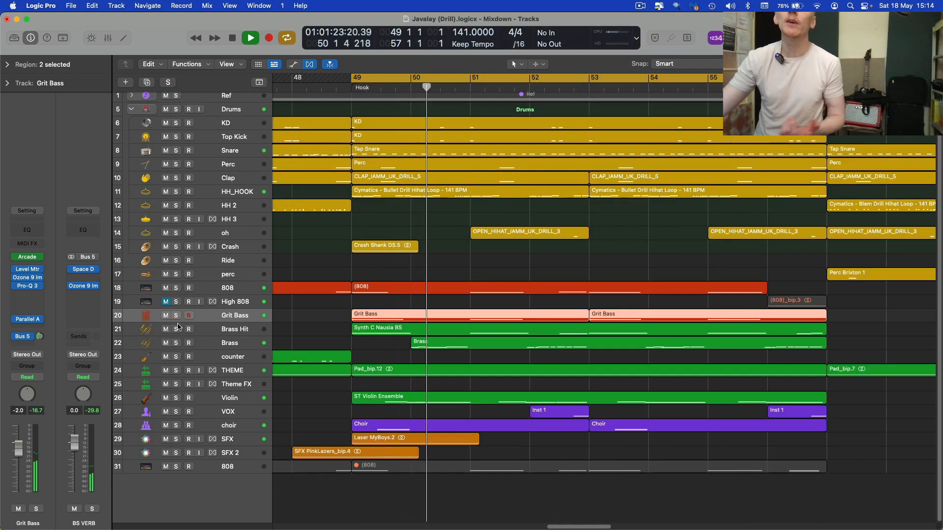
left_click(177, 330)
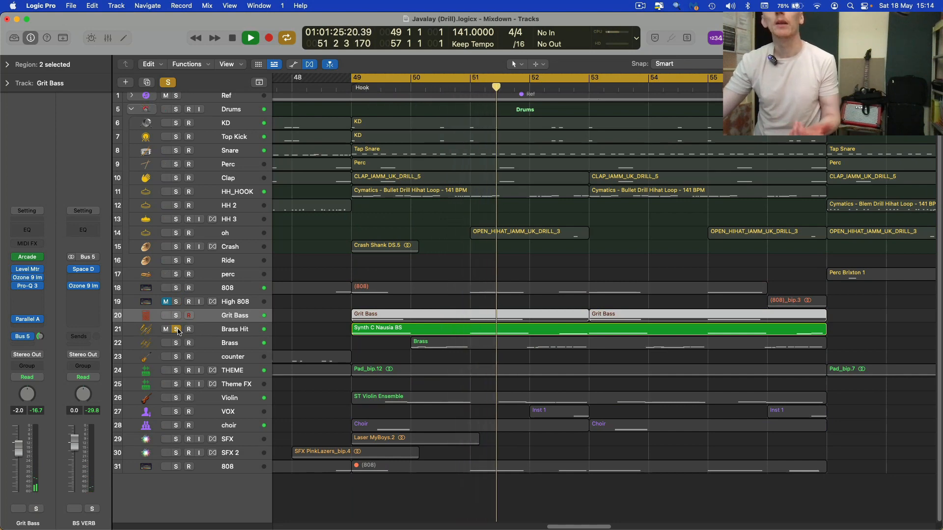
left_click(147, 330)
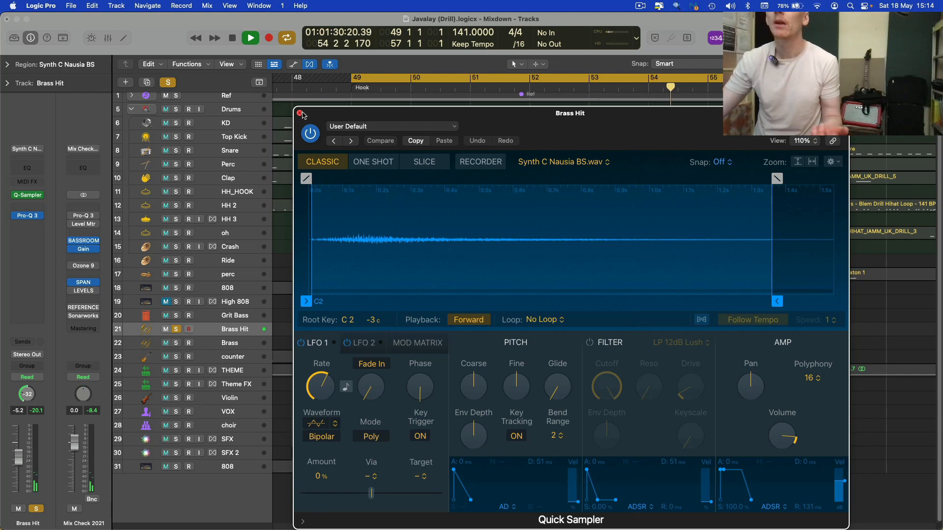
left_click(300, 114)
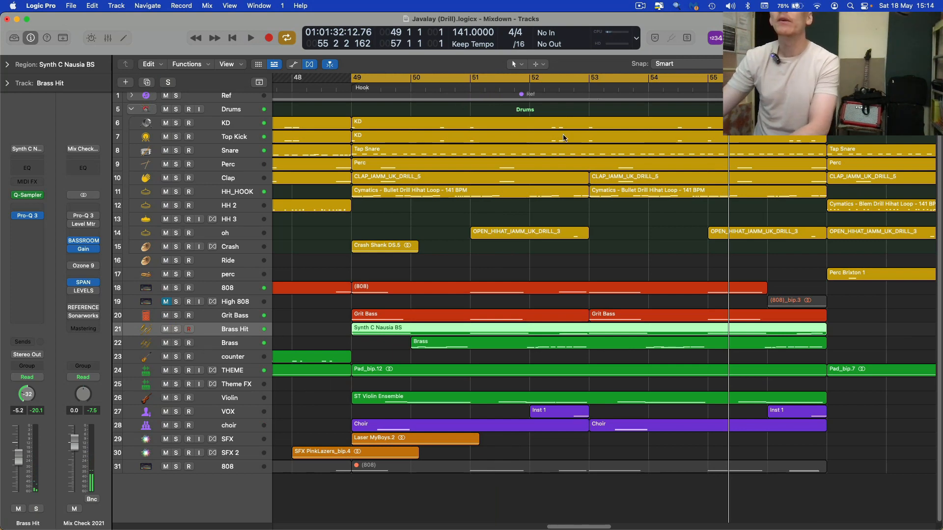
Set the cycle range to bars 49 to 53, solo the Brass track and start playback
key("c")
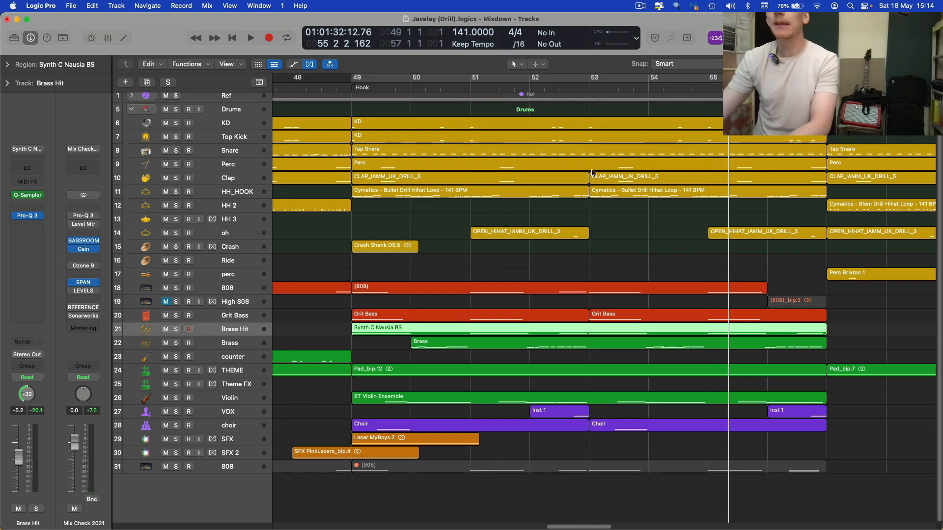
left_click_drag(357, 81, 589, 84)
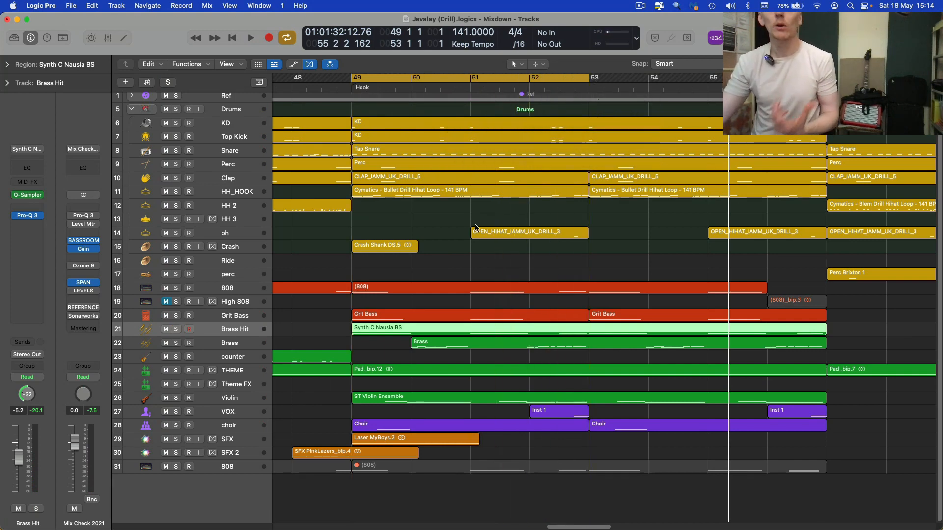
left_click(176, 343)
key("space")
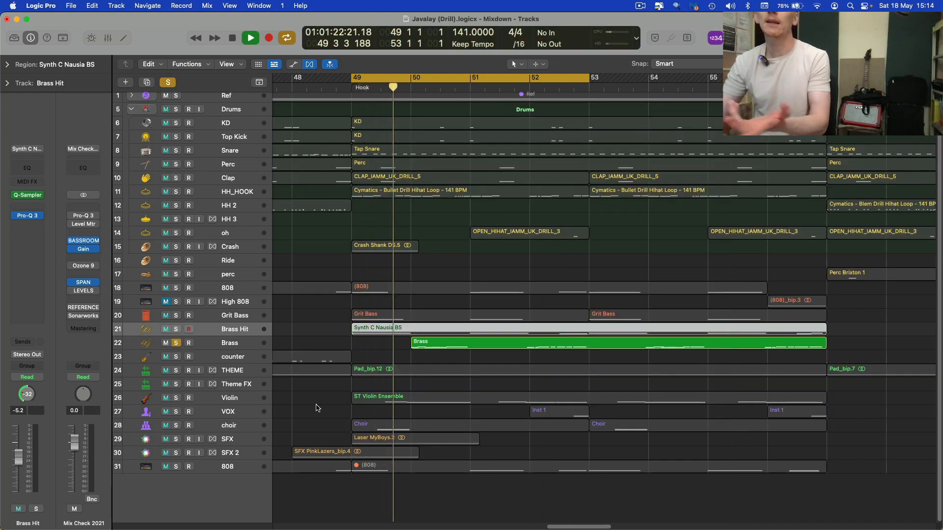
Select the Brass track and inspect the low-cut band in its Pro-Q 3 equalizer, then close the plug-in
left_click(223, 345)
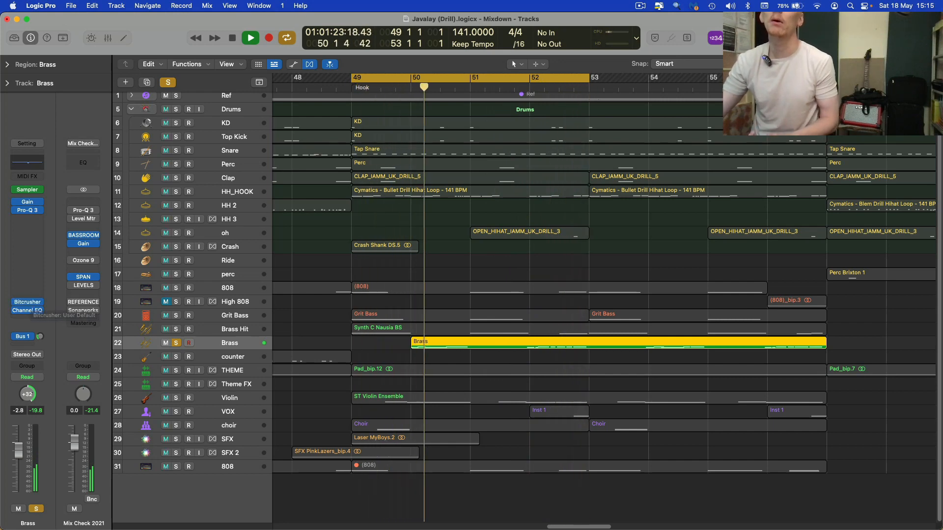
left_click(26, 216)
left_click(26, 216)
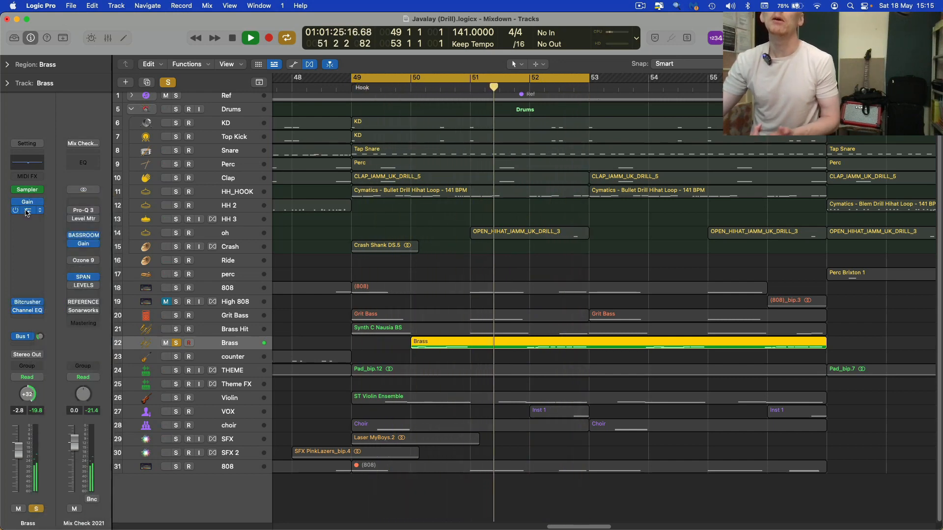
left_click(27, 210)
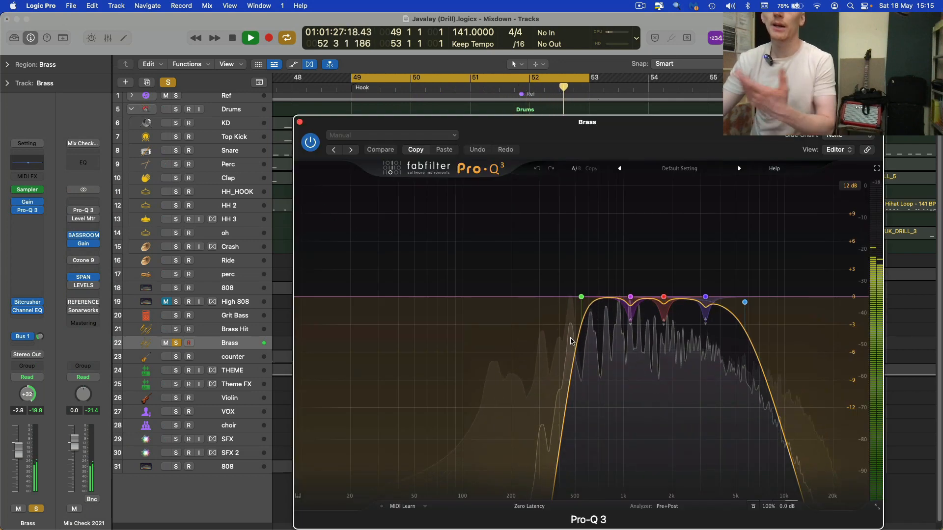
left_click(580, 298)
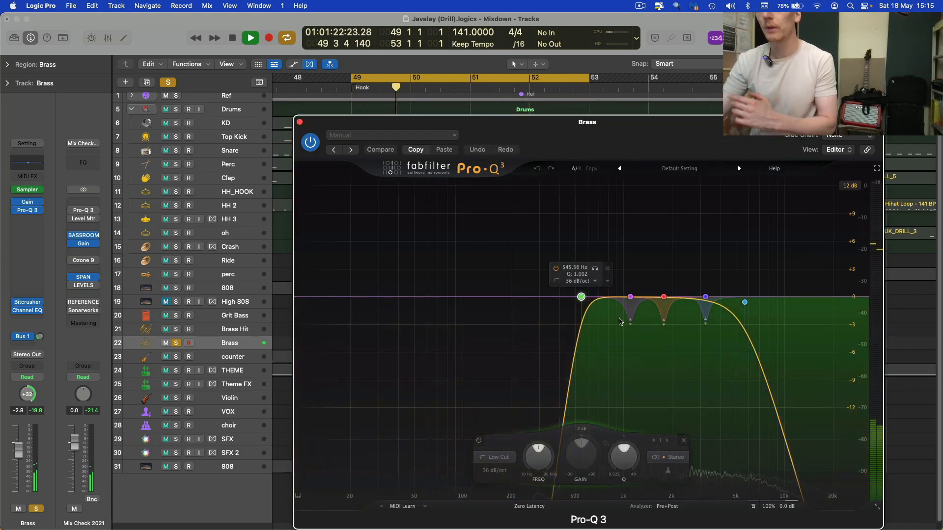
left_click(299, 122)
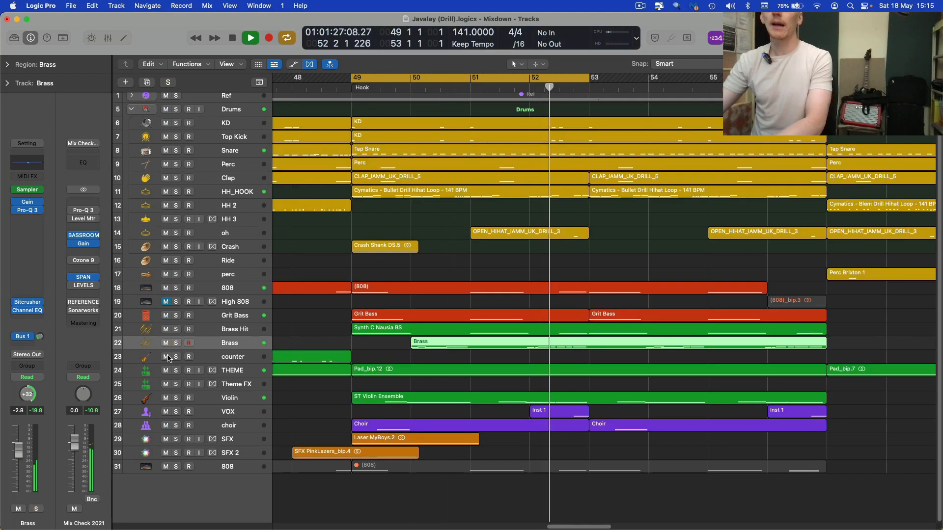
Mute the counter, THEME, Theme FX, Violin, VOX, choir, SFX, SFX 2 and last 808 tracks during playback
left_click(165, 357)
left_click(166, 371)
left_click(166, 384)
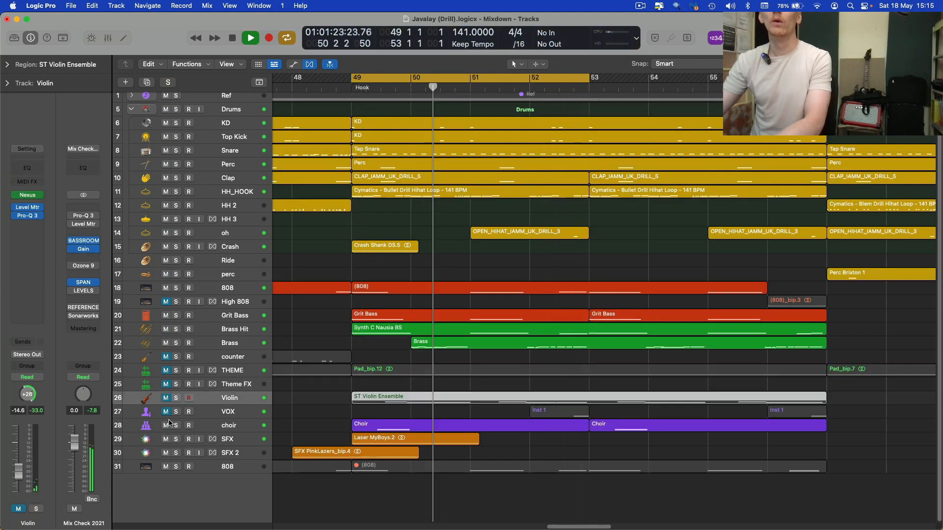
left_click(166, 425)
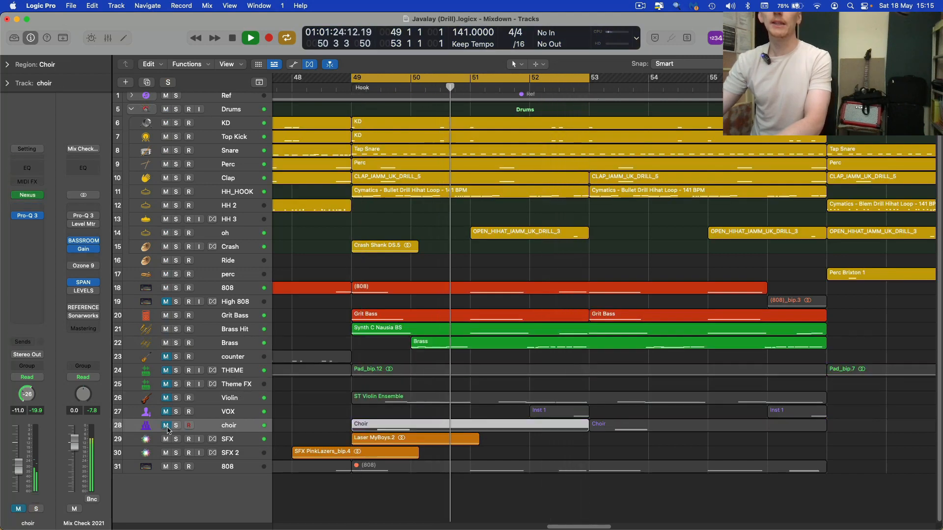
left_click(166, 439)
left_click(166, 453)
left_click(166, 466)
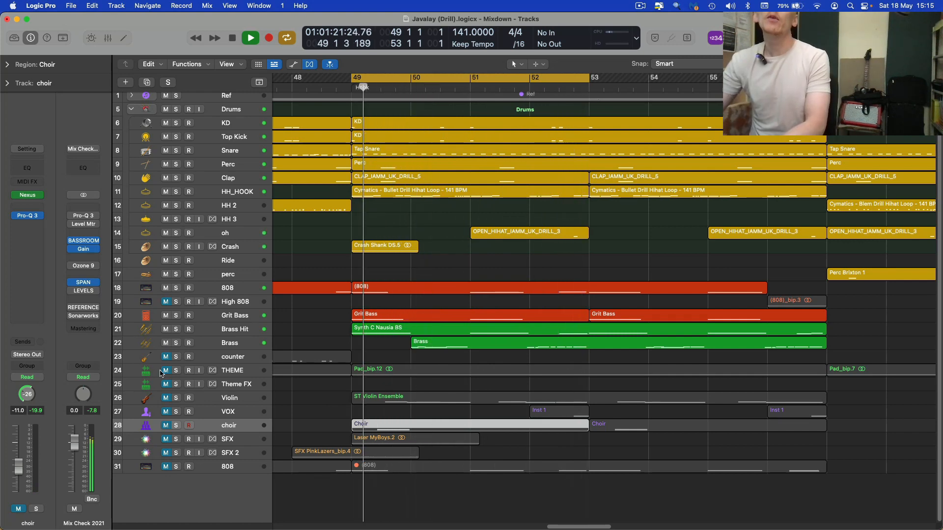
Unmute the THEME, counter and Violin tracks, extend the cycle range to bars 49 to 57 and play the hook
left_click(195, 370)
left_click(354, 85)
left_click_drag(353, 84, 589, 84)
key("space")
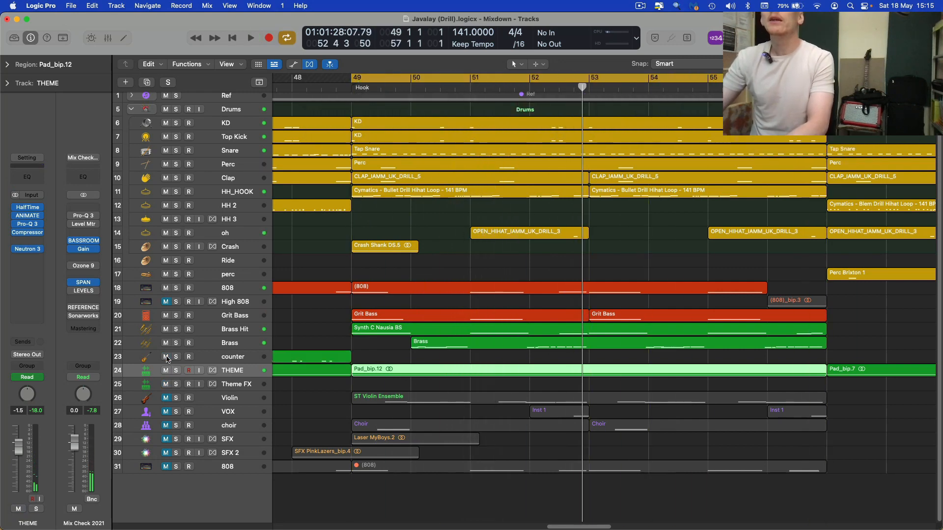
left_click(169, 398)
key("space")
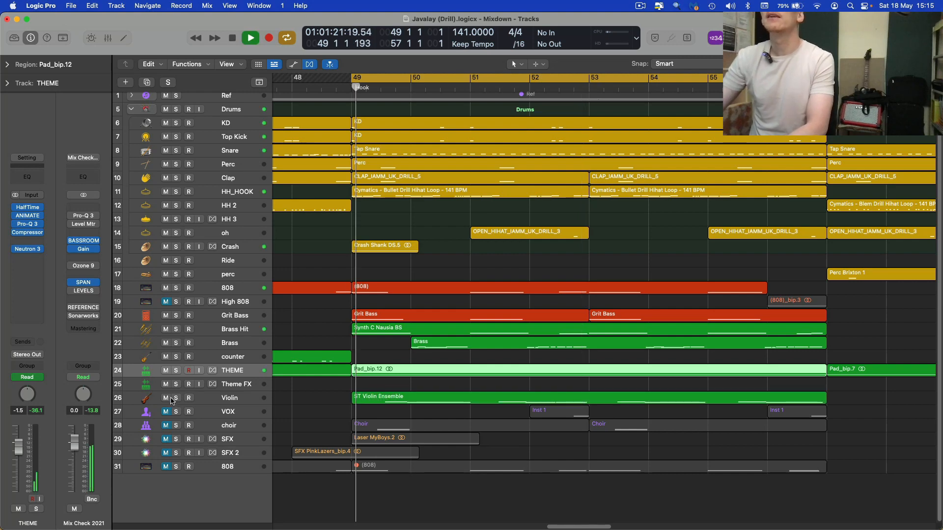
Select the Violin track and inspect the effects and system pages of its Nexus 3 Violin Ensemble preset, then close the plug-in
left_click(237, 402)
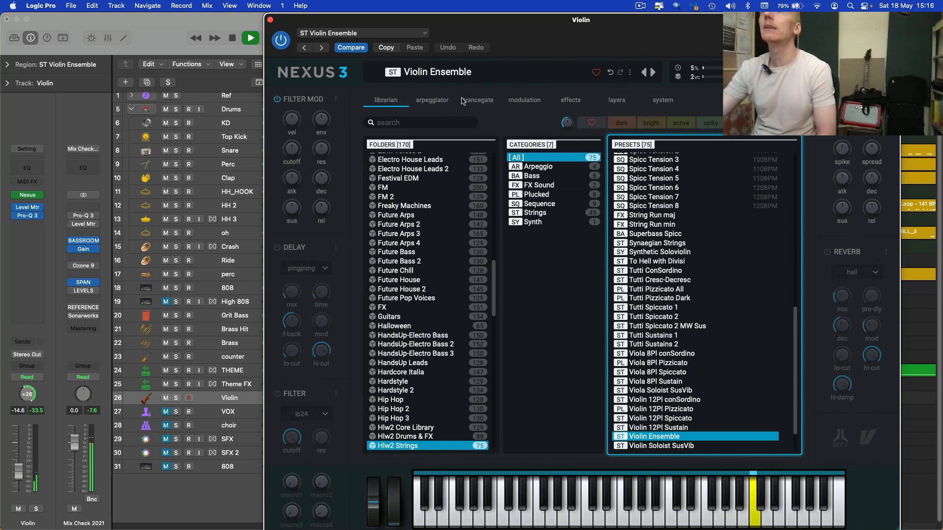
left_click(622, 104)
left_click(571, 100)
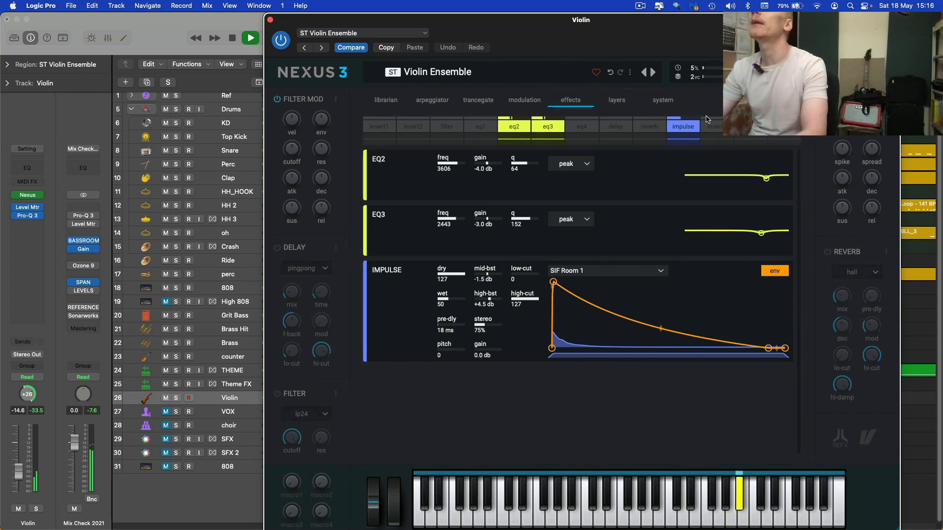
left_click(662, 100)
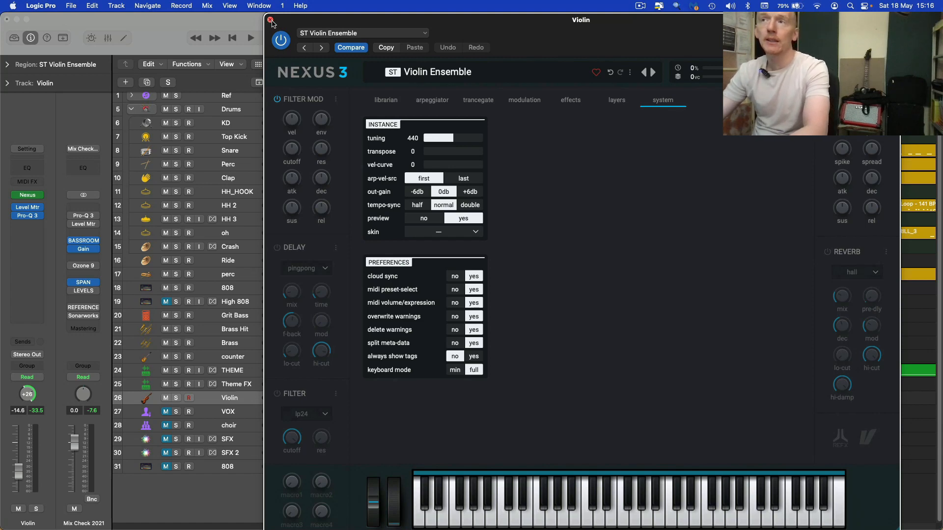
left_click(270, 20)
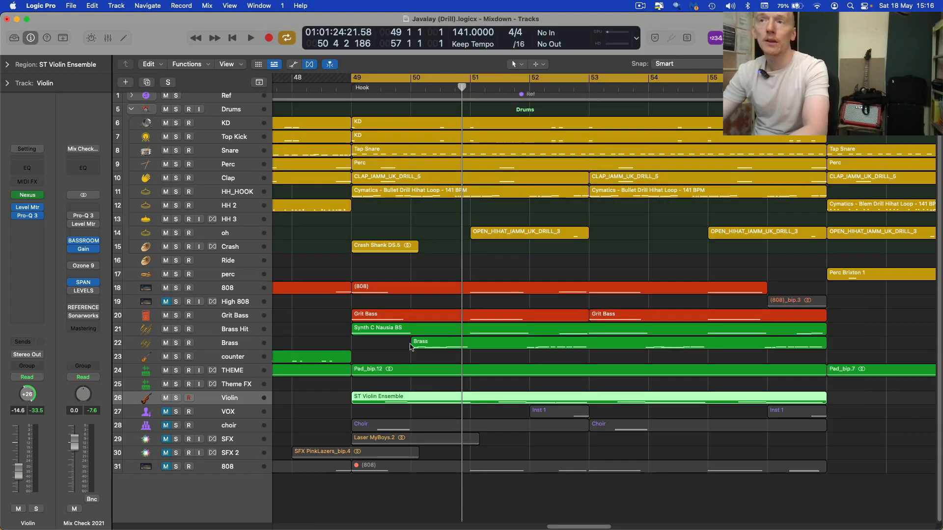
Solo the Violin track, start playback and inspect the bands in its Pro-Q 3 equalizer, closing the plug-in when done
left_click(177, 400)
key("space")
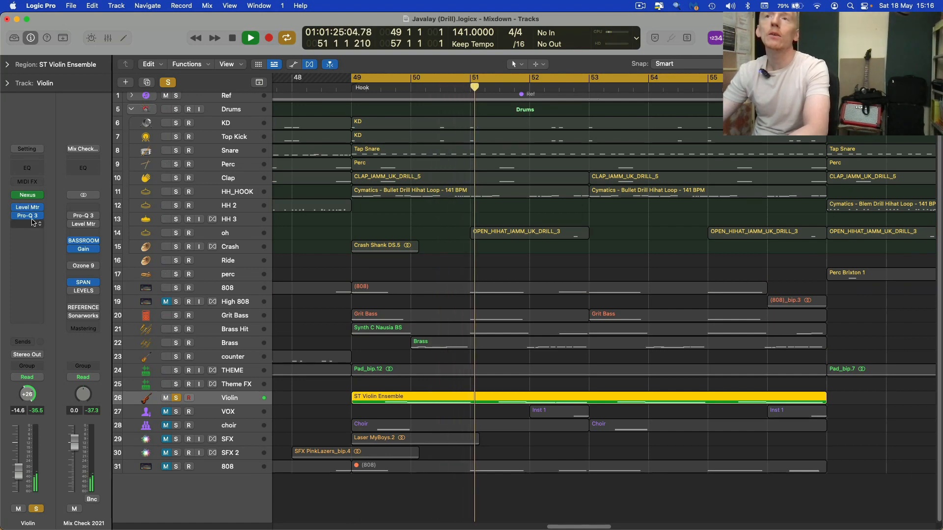
left_click(27, 215)
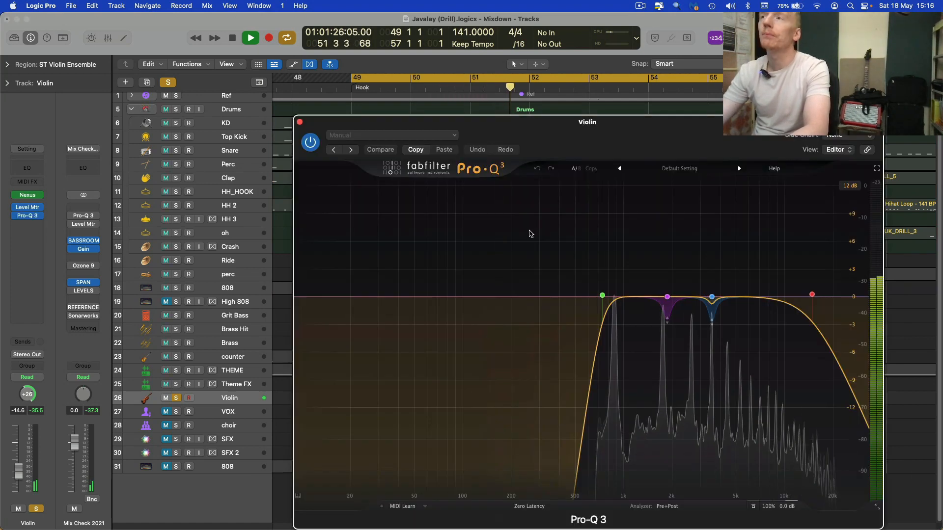
left_click(300, 121)
Add the tracks from Grit Bass through VOX to the solo, stop playback and set the cycle range to bars 52 to 53
left_click(176, 383)
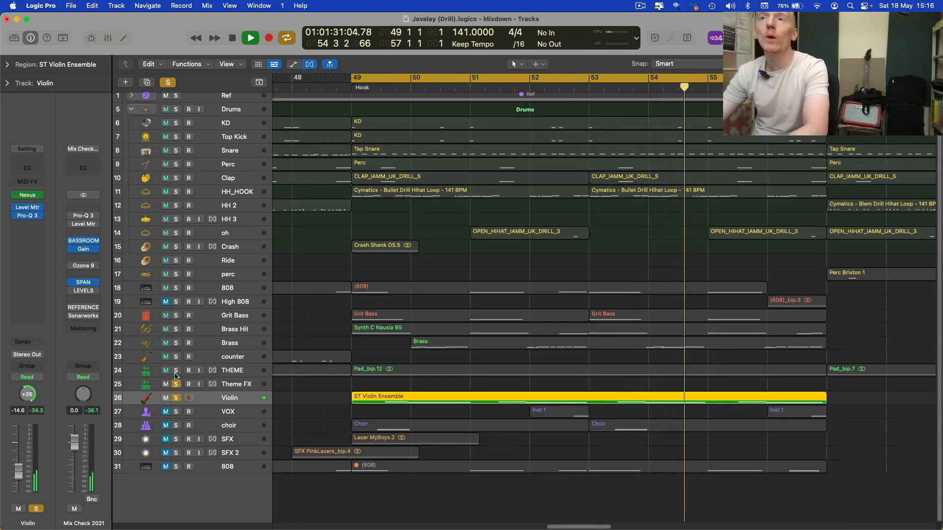
left_click(175, 371)
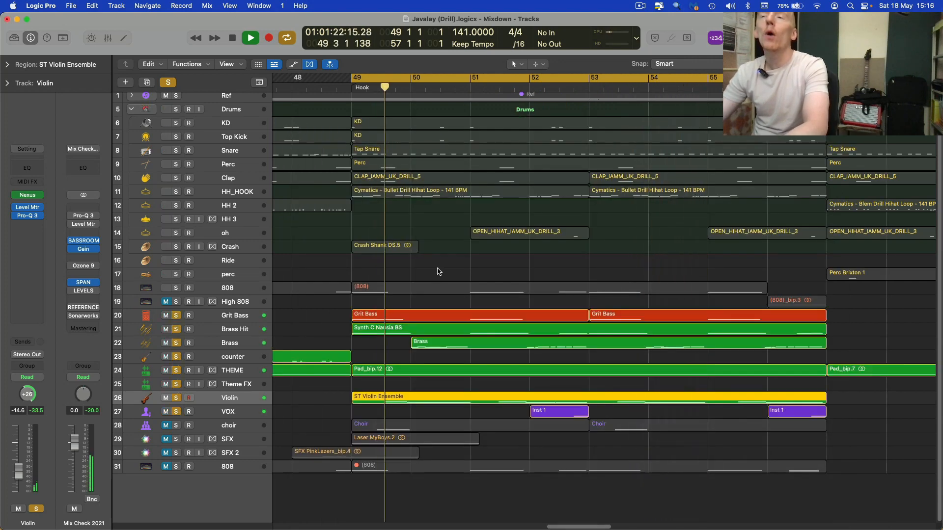
key("c")
key("space")
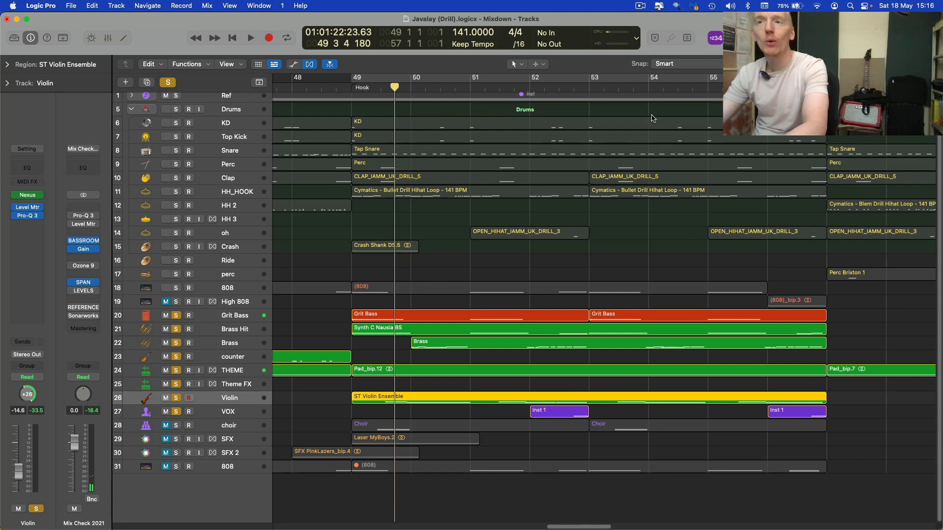
left_click_drag(562, 100, 571, 101)
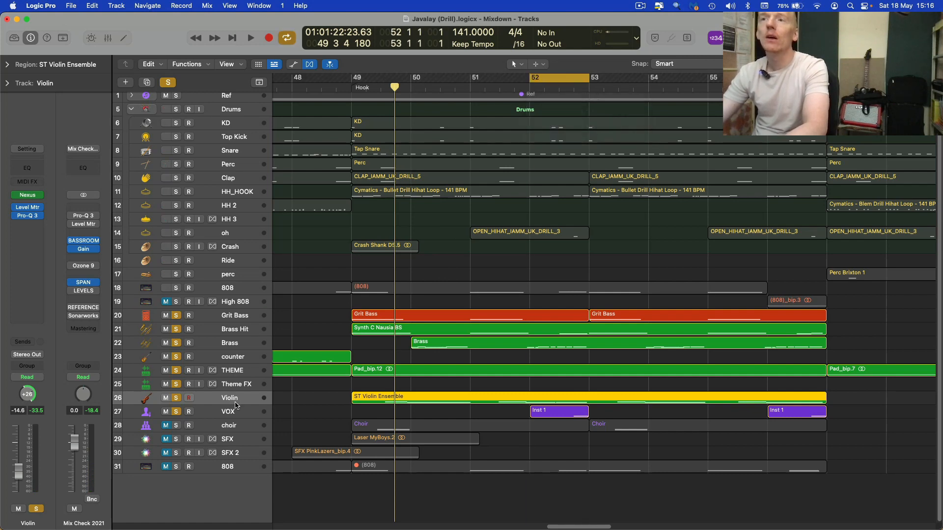
Select the VOX track, view its Arcade instrument's Iron Terror kit and play back bar 52
left_click(249, 414)
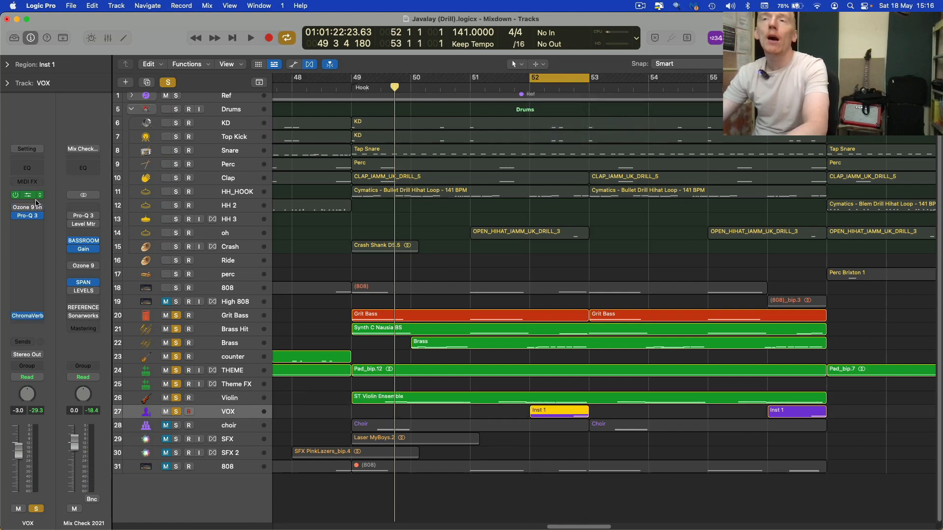
left_click(36, 199)
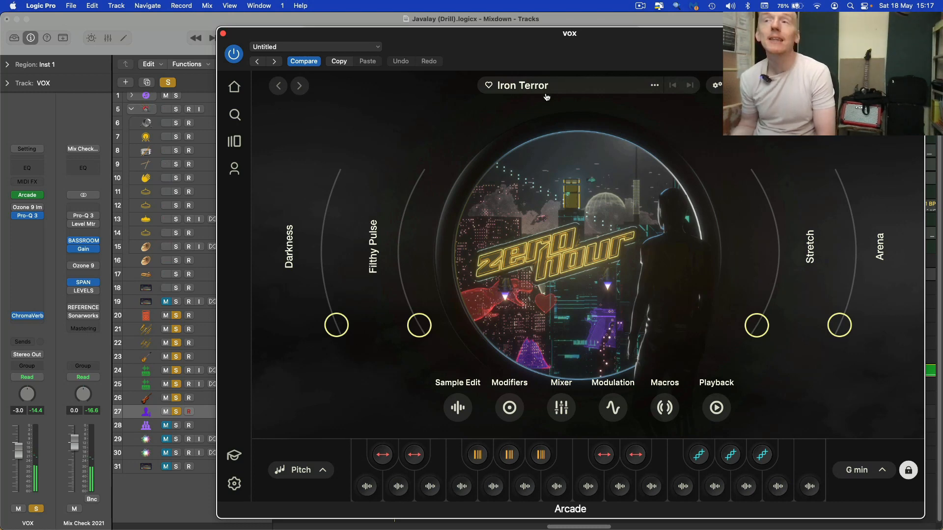
left_click(223, 34)
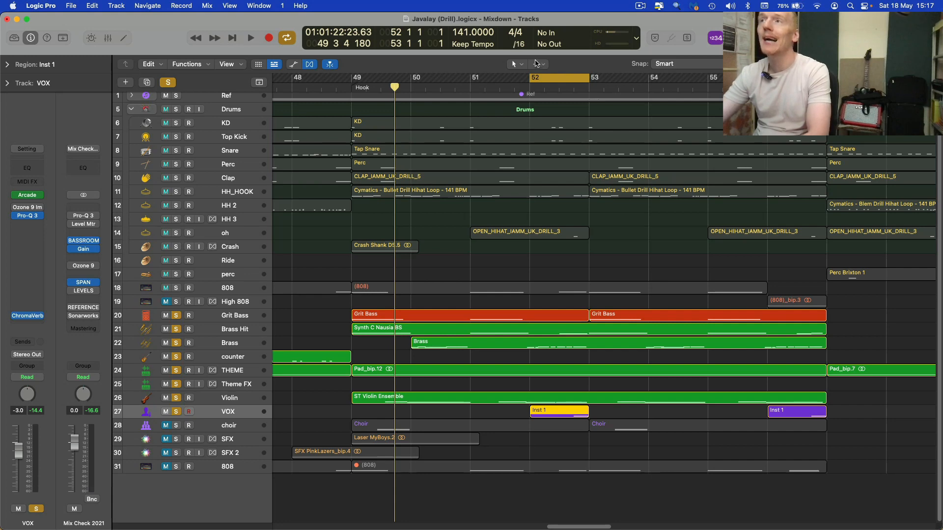
key("space")
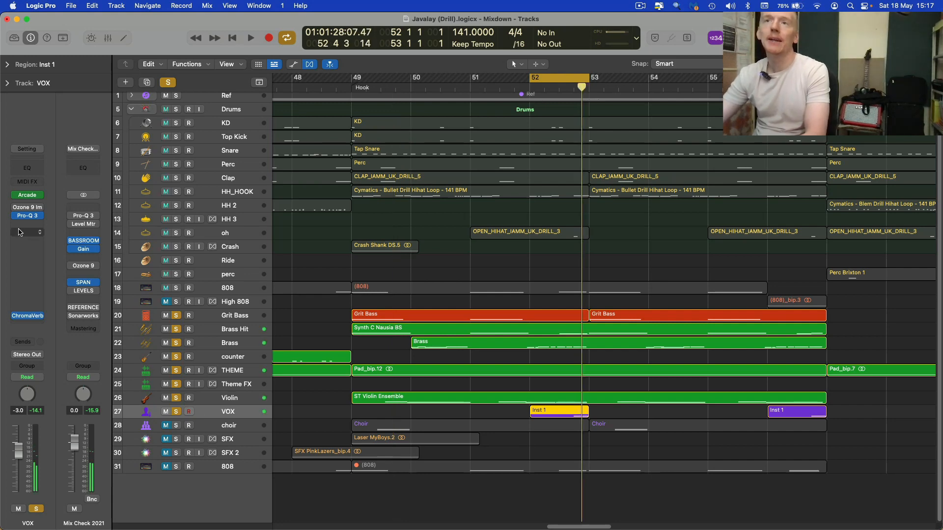
Examine the Iron Terror kit's sample, modifier and mixer pages with the master Limiter in Arcade, and check the VOX track's ChromaVerb settings
mouse_move(26, 197)
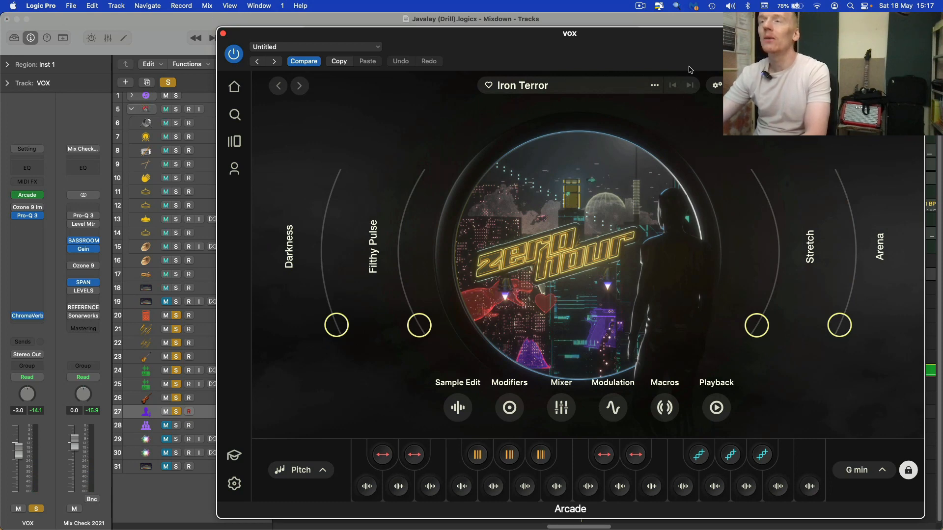
left_click(731, 85)
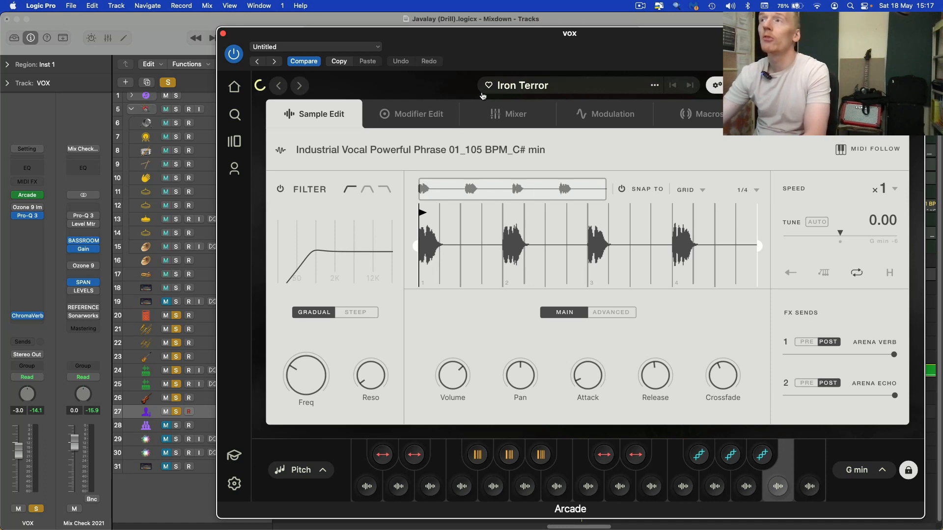
left_click(376, 114)
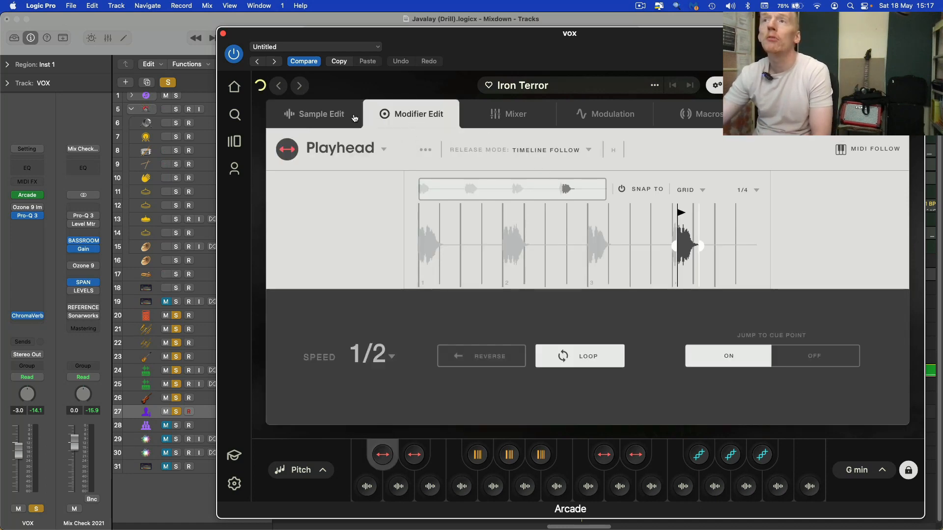
left_click(510, 114)
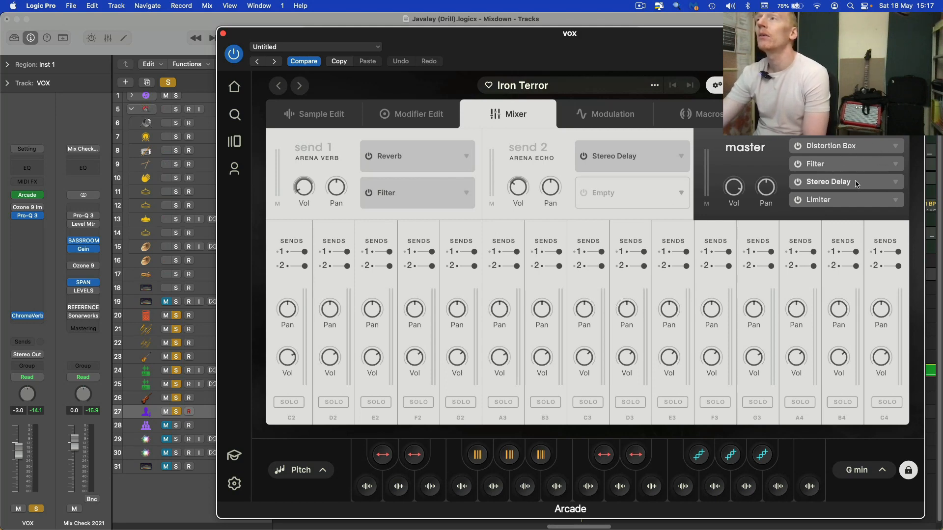
left_click(819, 199)
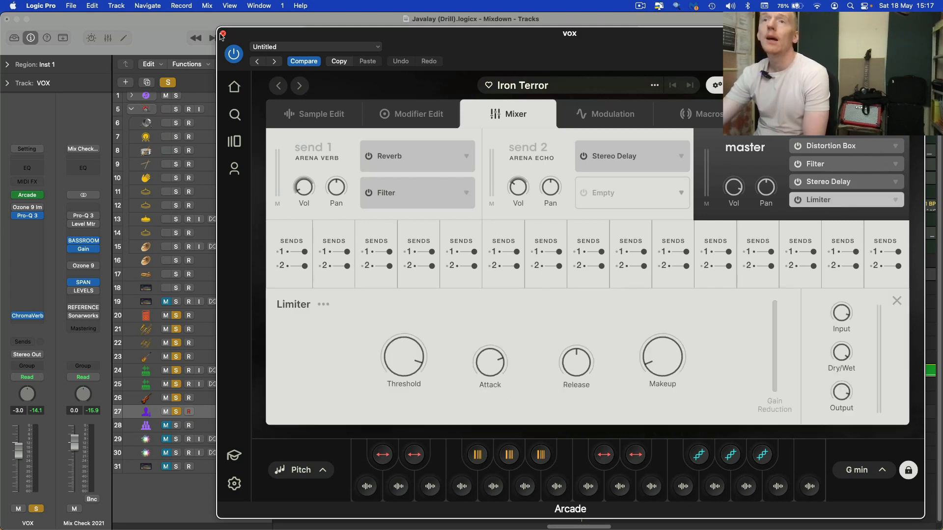
left_click(222, 34)
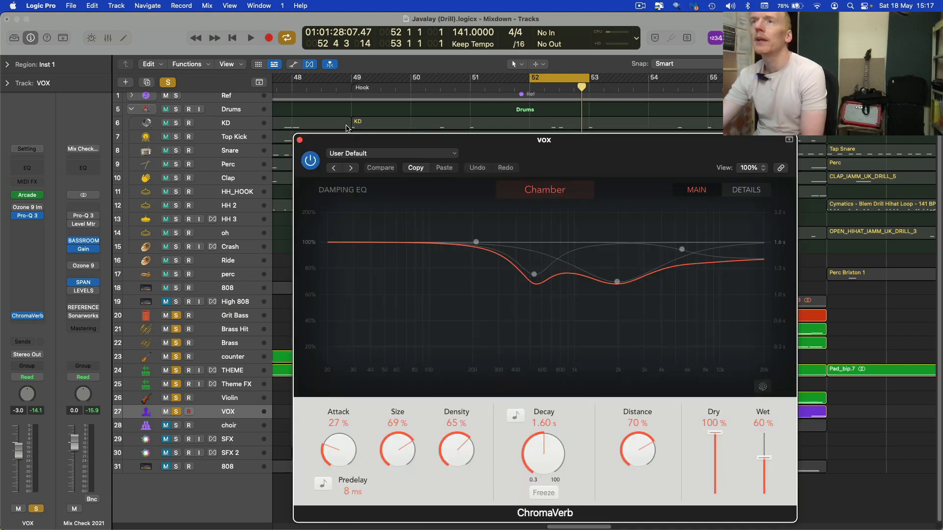
left_click(300, 140)
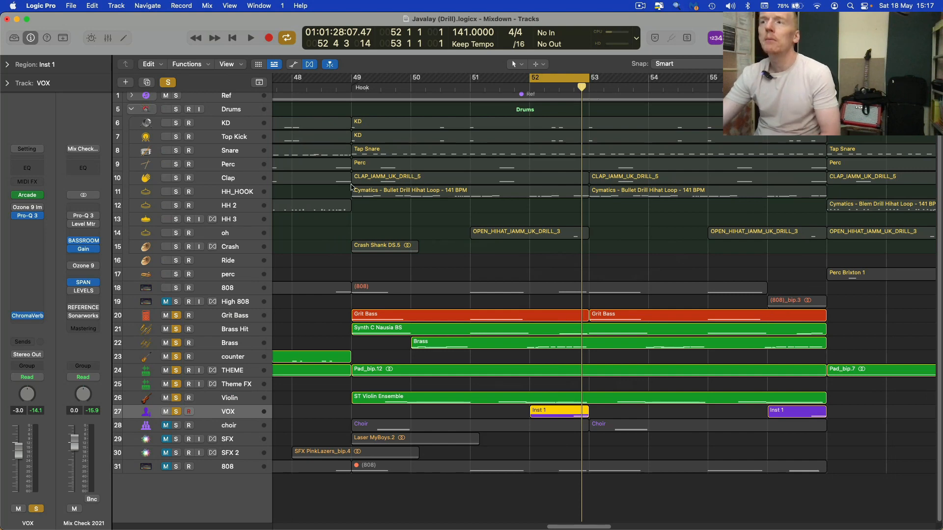
Solo only the choir track, play bars 49 to 57 and inspect its Nexus 3 Emulator Strings preset with the plug-in window scaled down
left_click(176, 425)
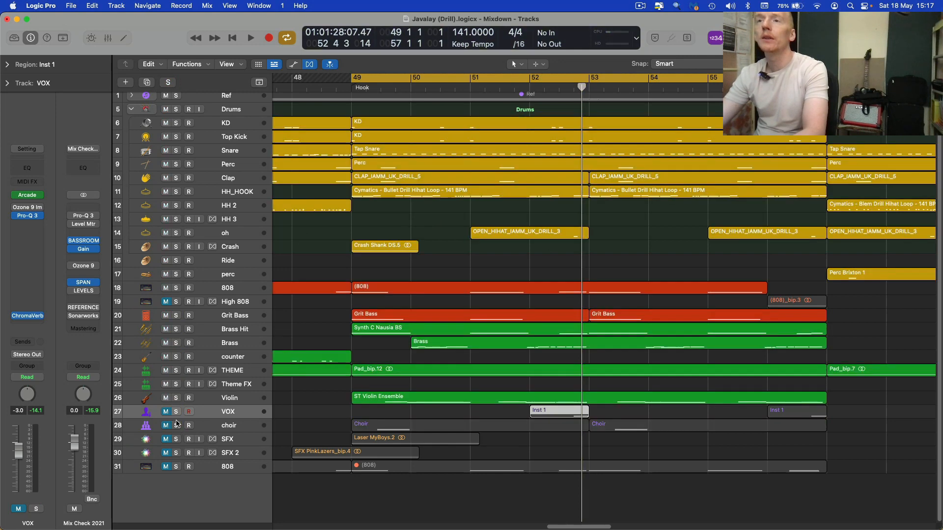
left_click(176, 424)
left_click(27, 195)
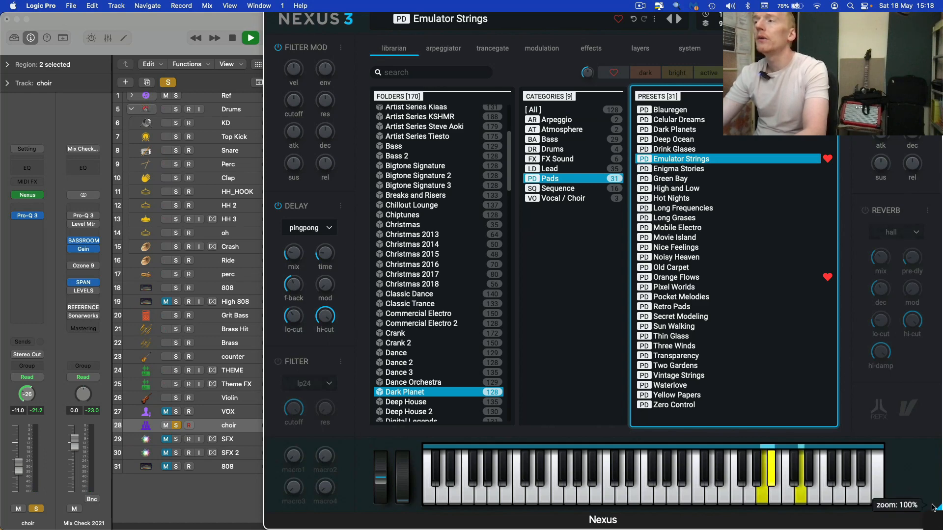
left_click_drag(933, 507, 897, 483)
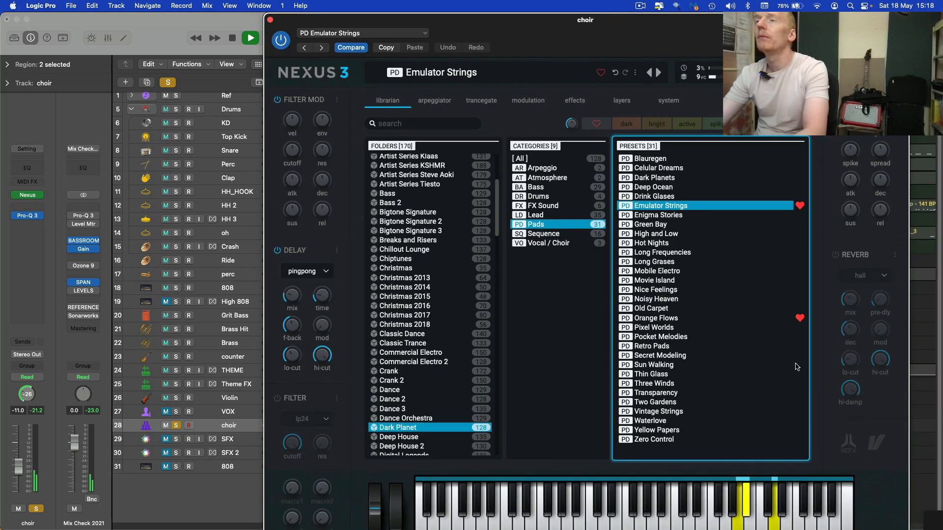
left_click(270, 19)
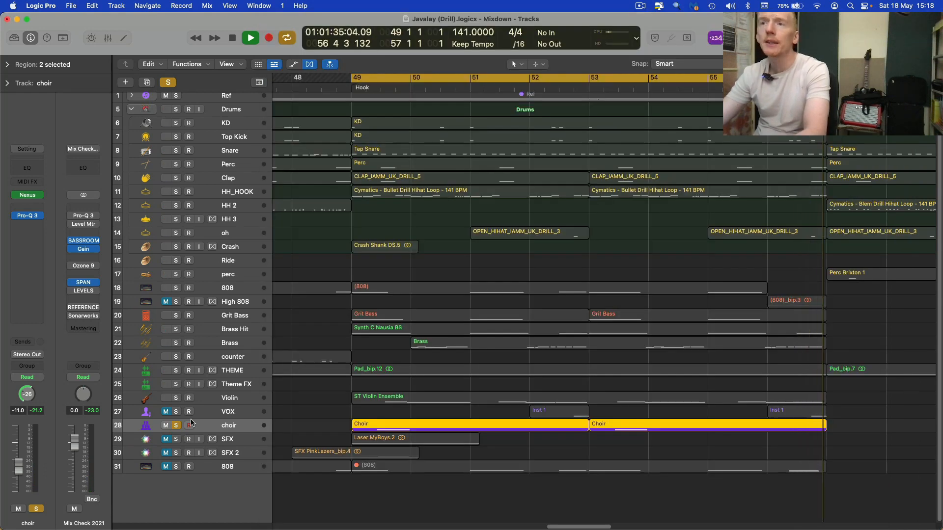
Inspect the choir track's Pro-Q 3 equalizer and its narrow bell band, then close the plug-in and stop playback
left_click(28, 216)
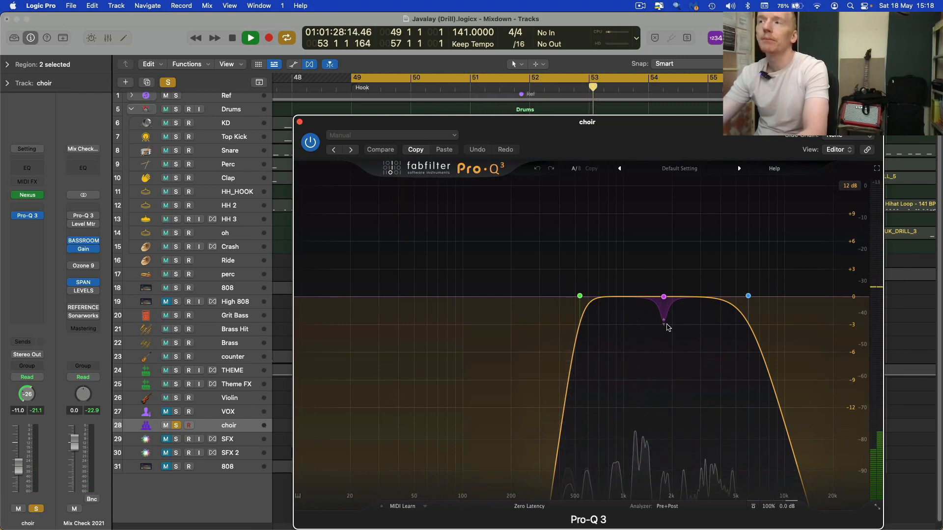
left_click(663, 297)
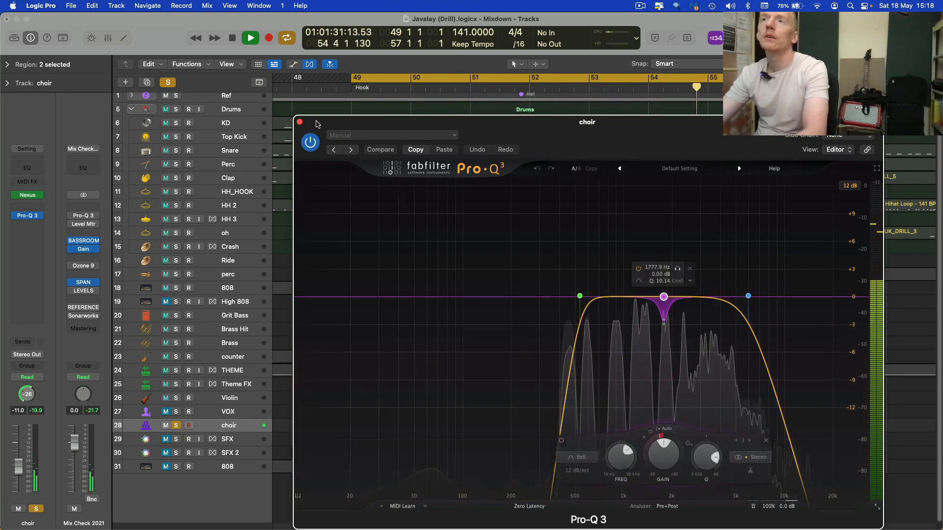
left_click(299, 122)
key("space")
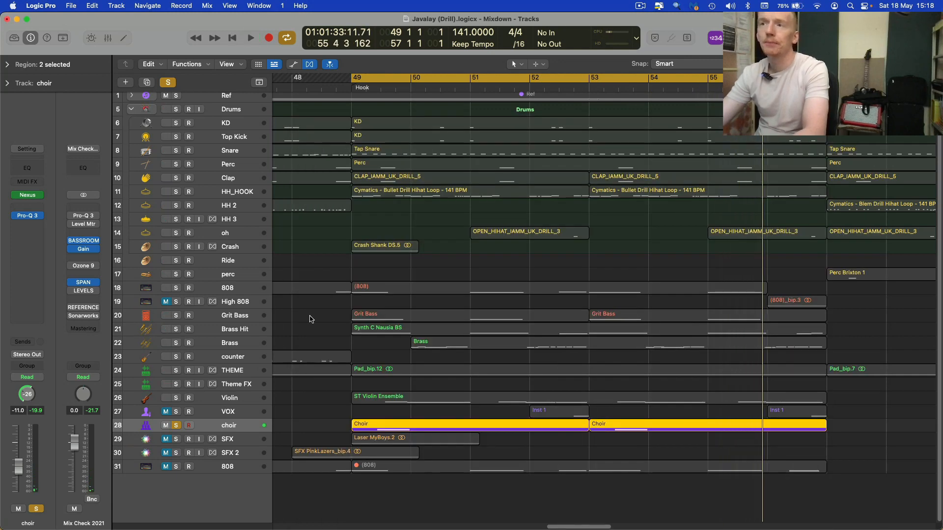
Mute the choir track and clear its solo, and briefly view the SPAN analyser on the Mix Check 2021 channel
left_click(166, 425)
left_click(176, 425)
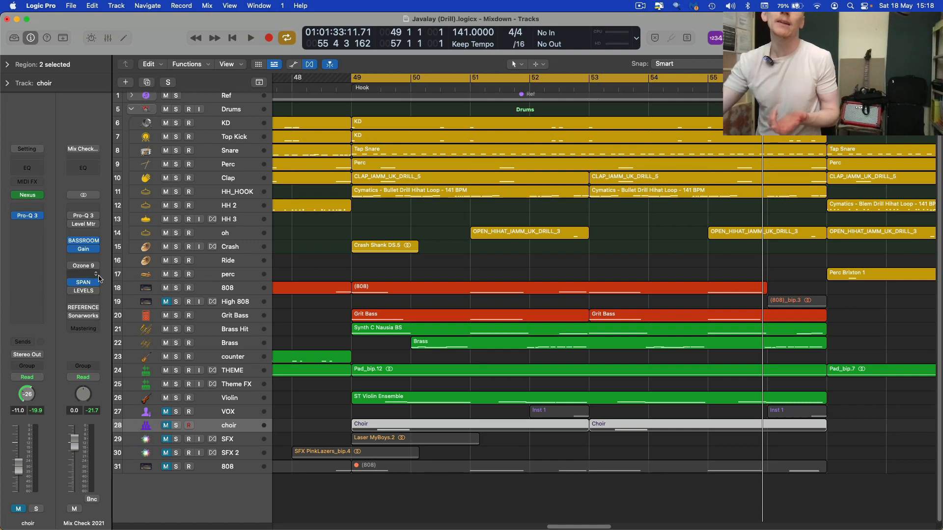
left_click(79, 288)
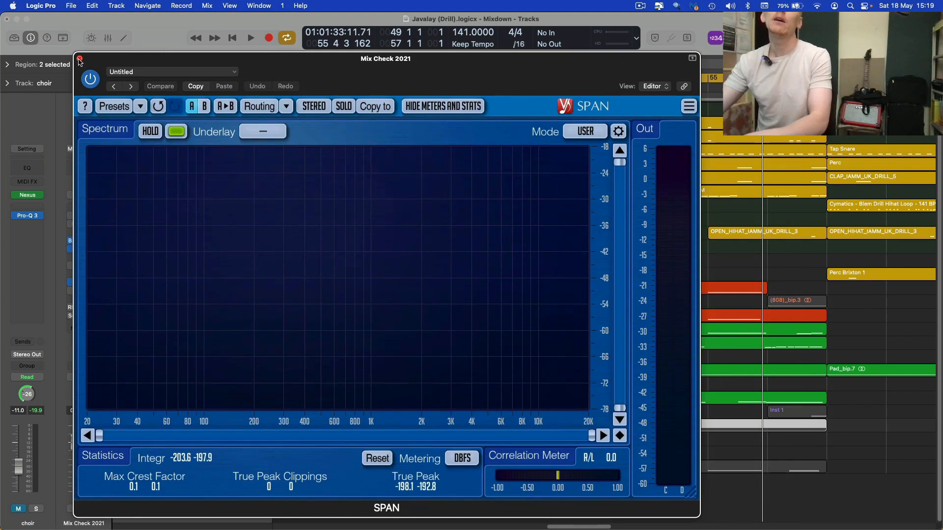
left_click(80, 59)
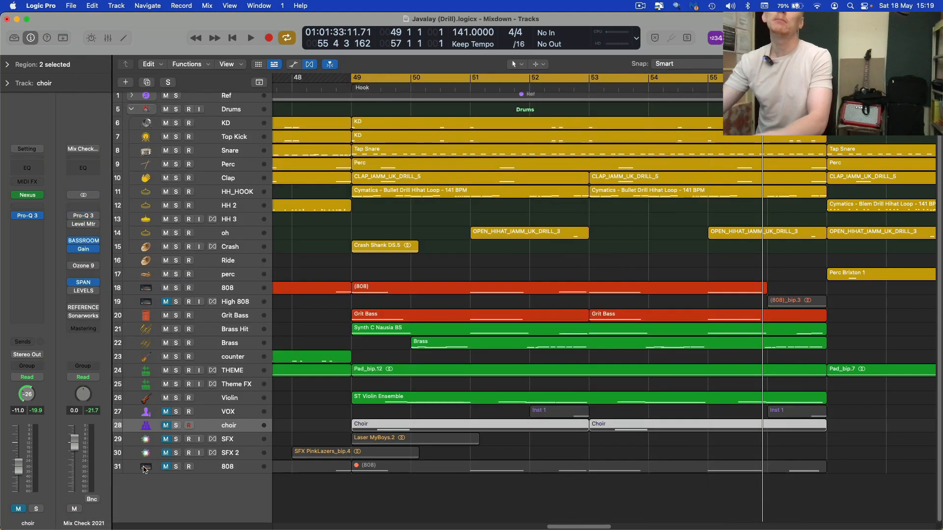
Unmute the choir, VOX, SFX, SFX 2 and last 808 tracks
left_click(166, 425)
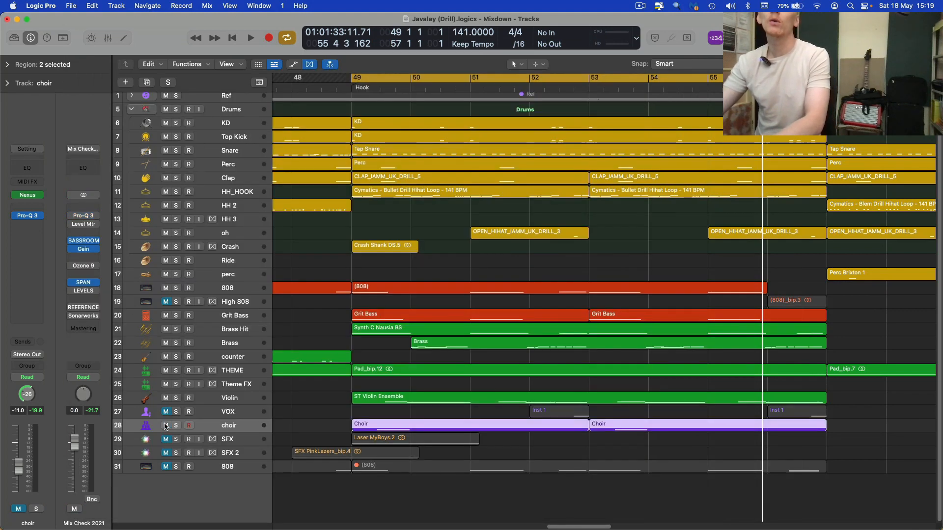
left_click(165, 412)
left_click(165, 438)
left_click(166, 453)
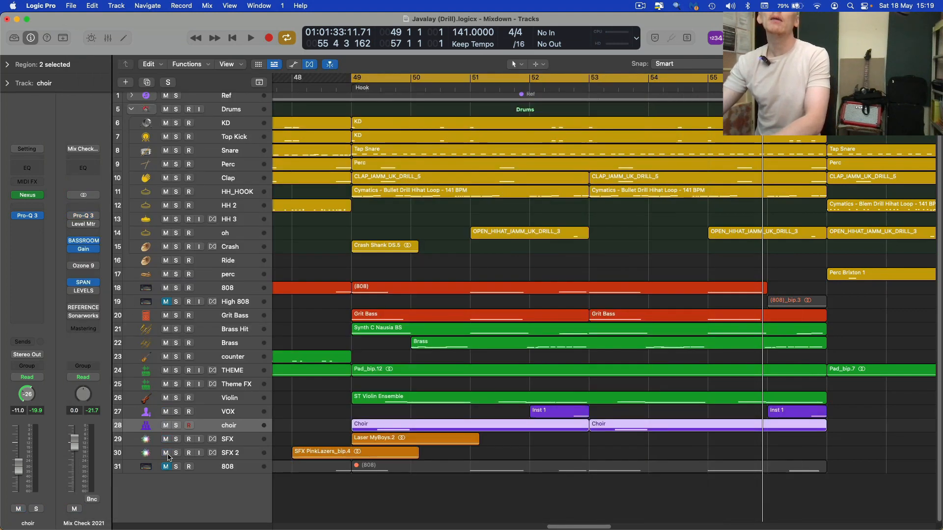
left_click(166, 466)
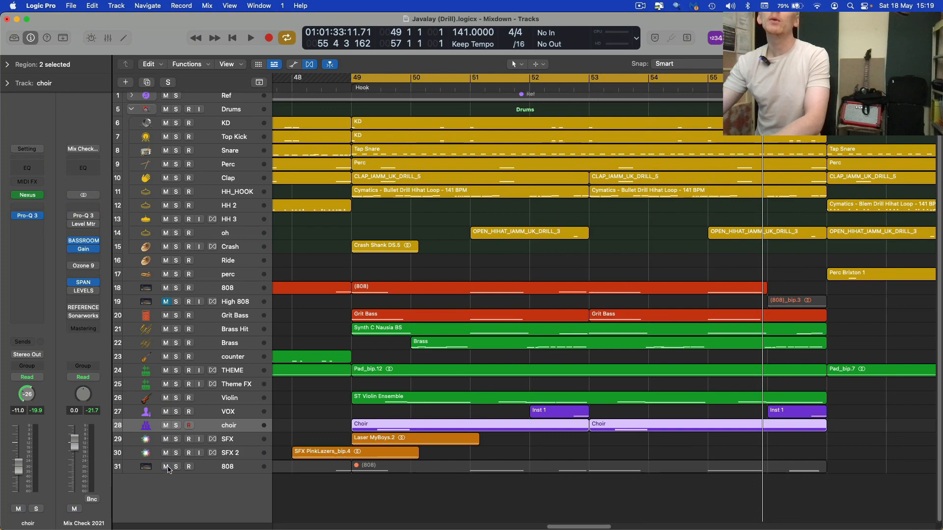
Play the full hook with the SPAN analyser open on the Mix Check 2021 channel
left_click(84, 283)
key("space")
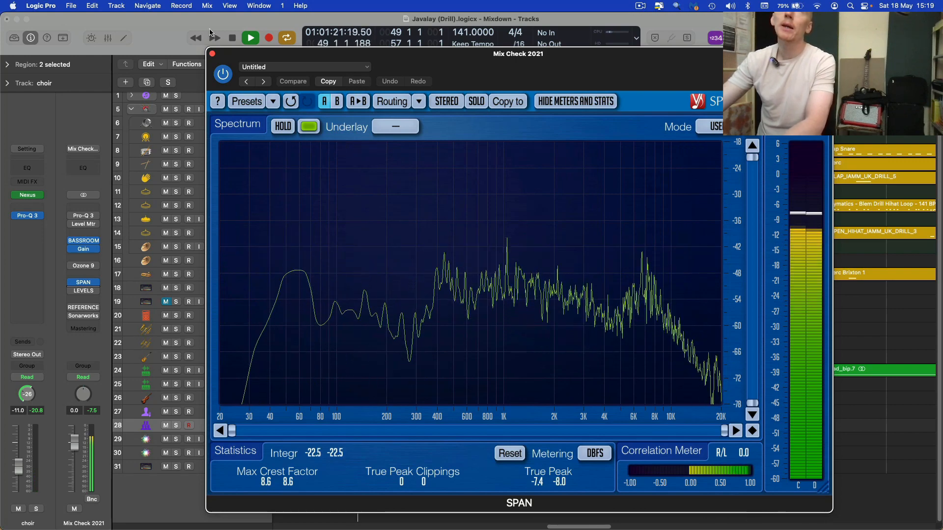
Stop playback, close the SPAN analyser and set the cycle range to bars 41 to 49, before the hook
key("space")
left_click(212, 54)
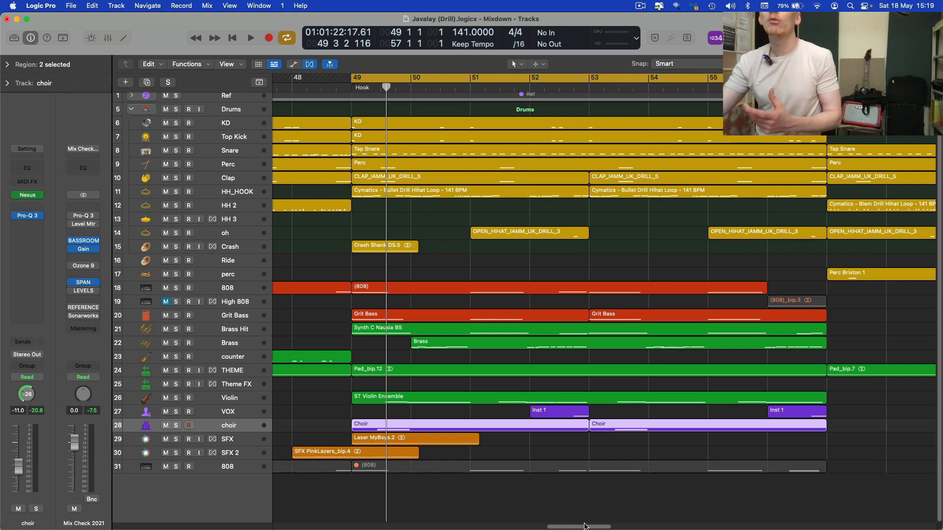
left_click_drag(585, 526, 555, 526)
key("super+Left")
key("super+Left")
key("super+Left")
key("super+Left")
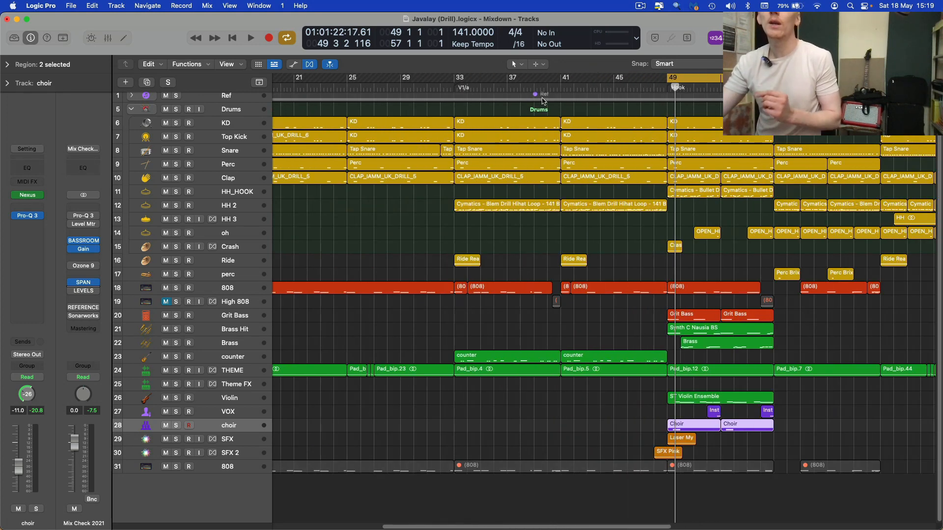
left_click_drag(564, 81, 666, 81)
Audition the counter track and inspect the IRVerb effect of its Kontakt Soul Sessions instrument, stopping playback and closing the plug-in
left_click(247, 362)
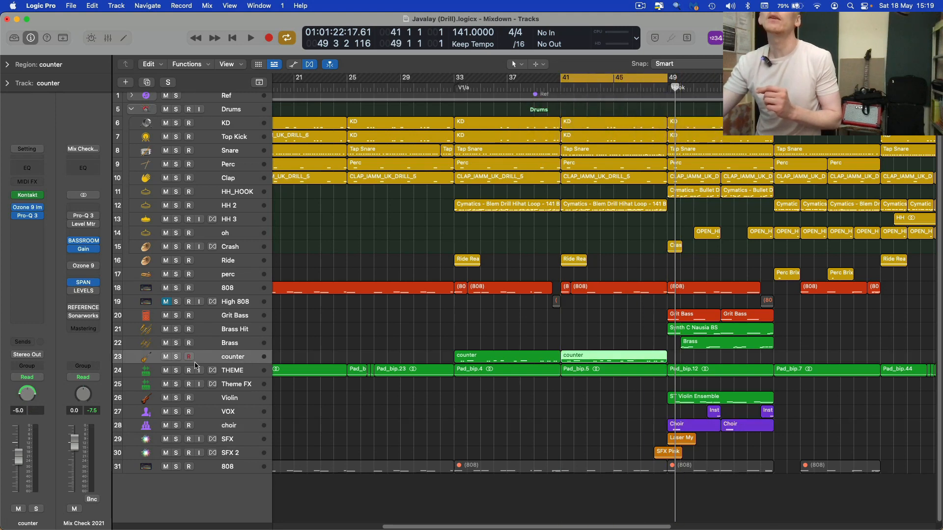
left_click(177, 357)
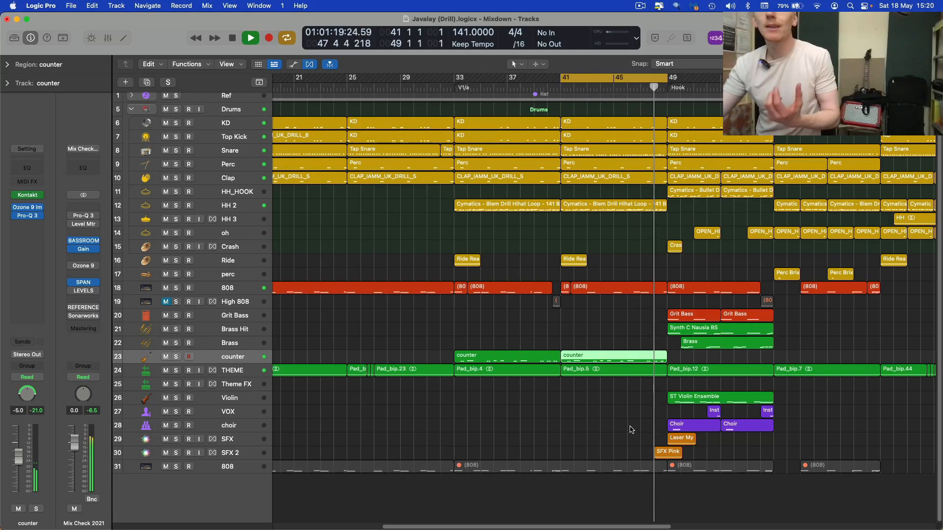
left_click(18, 196)
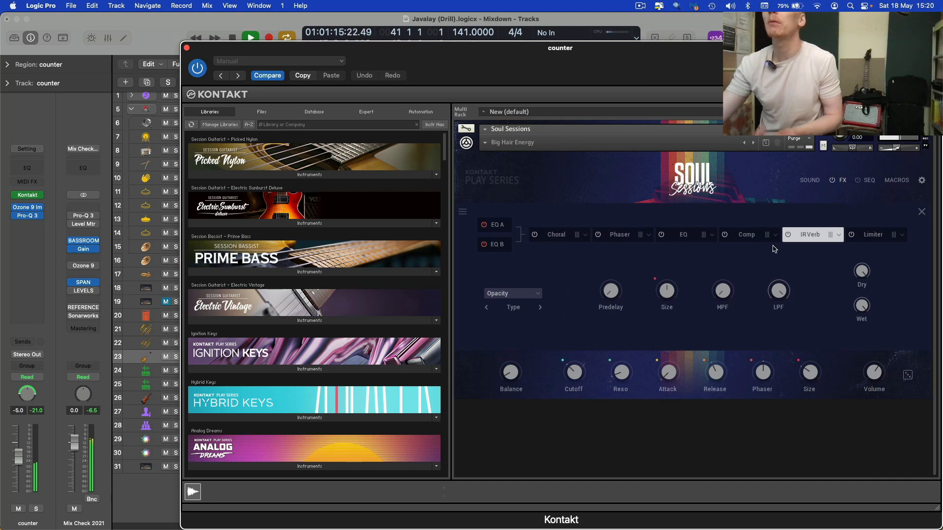
key("space")
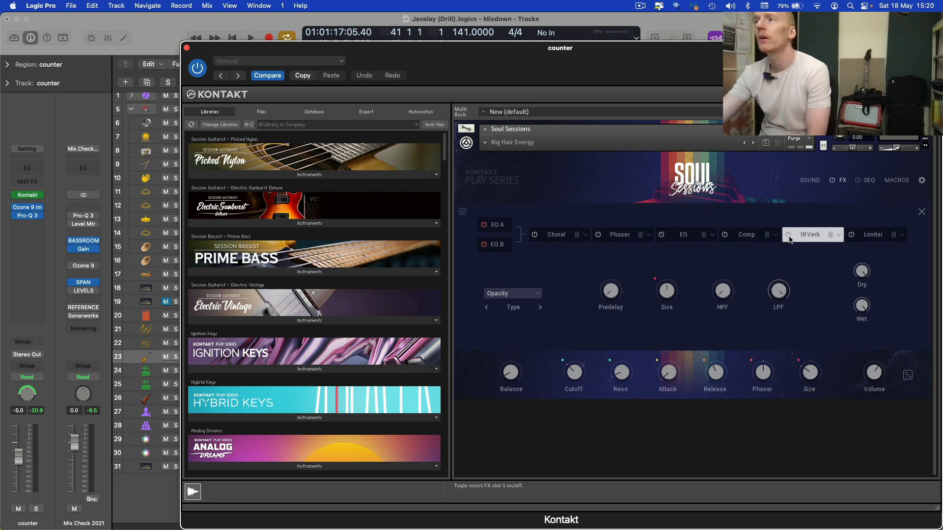
left_click(787, 236)
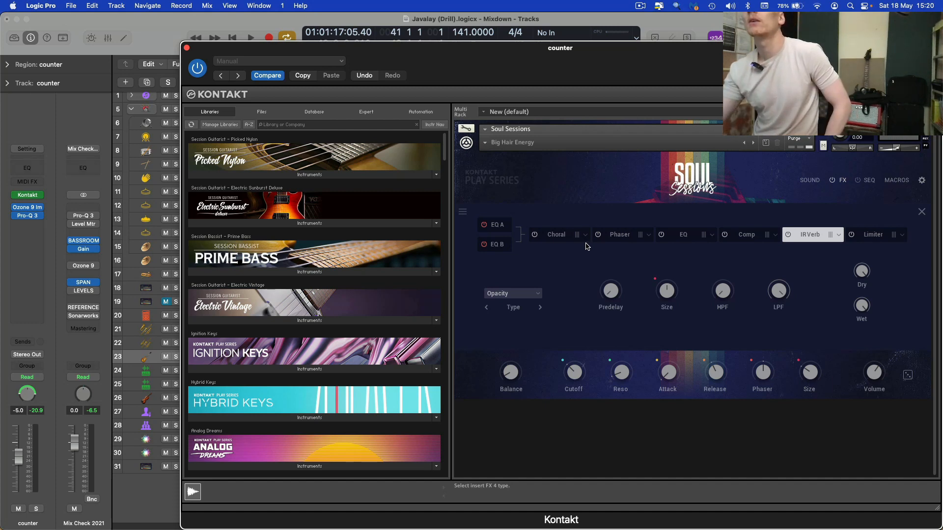
left_click(187, 48)
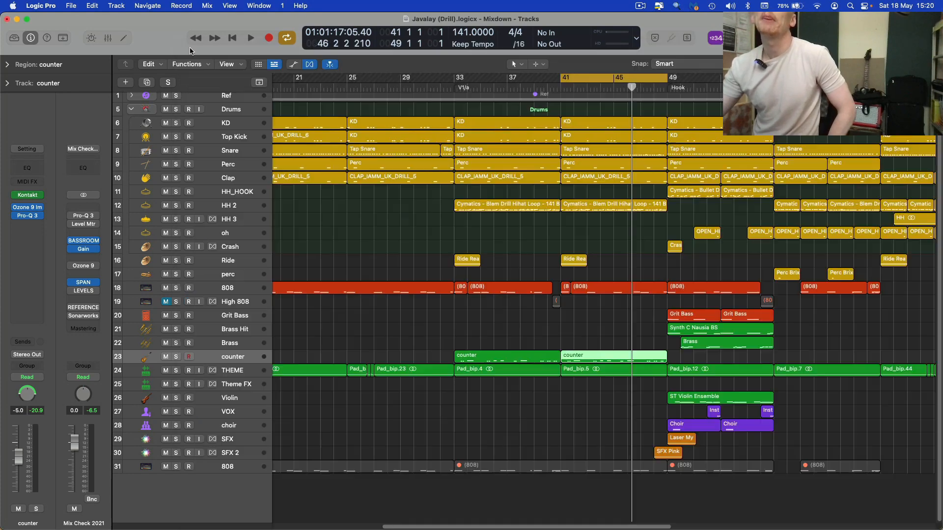
Turn off cycling and play the whole arrangement from the beginning into the hook after bar 49
key("c")
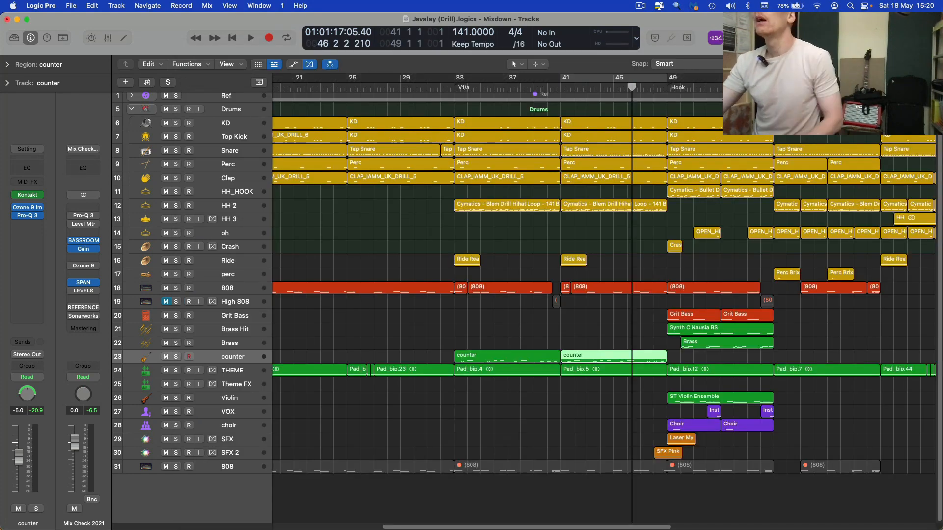
key("super+Left")
key("super+Left")
key("super+Left")
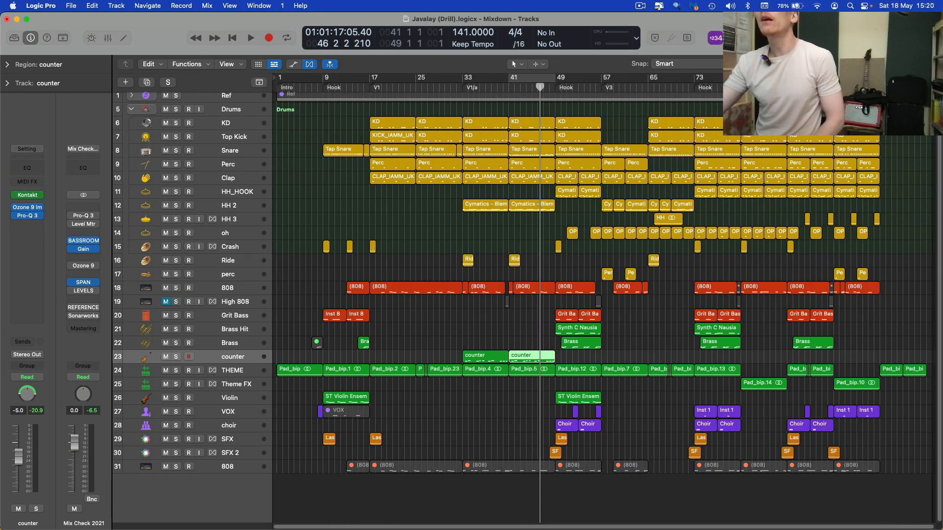
left_click(233, 38)
left_click(250, 38)
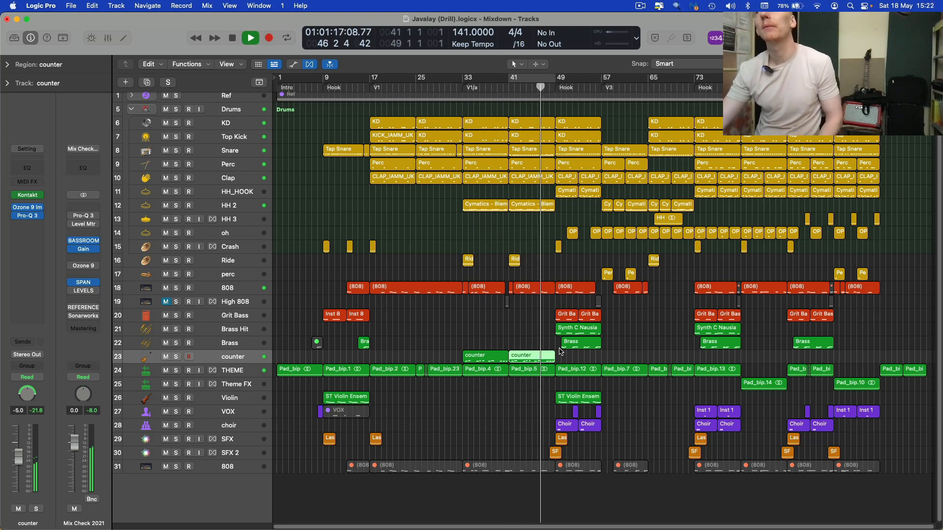
key("space")
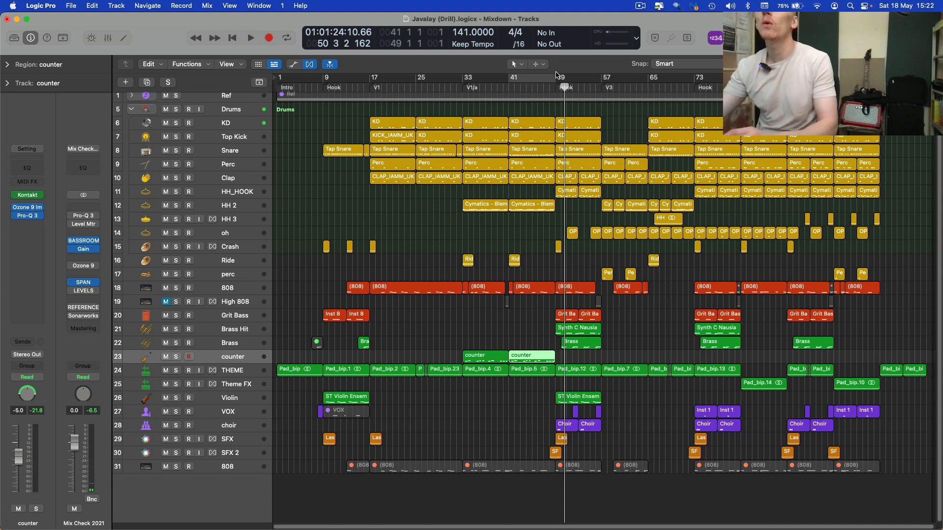
Set the cycle range to the hook, bars 49 to 57
left_click_drag(556, 74, 602, 77)
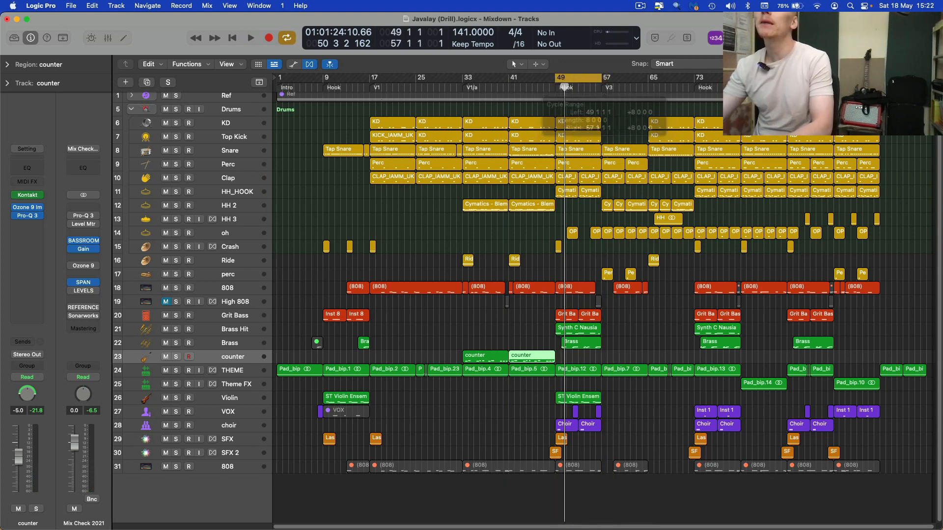
key("super+Right")
key("super+Right")
key("super+Right")
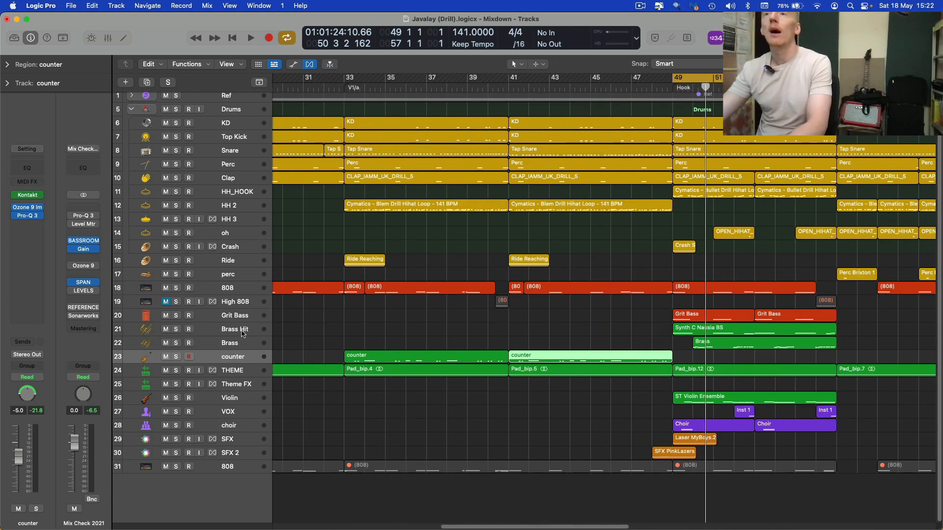
Play the hook with the Grit Bass track soloed, add the Brass Hit track to the solo, and clear both solos
left_click(176, 315)
key("space")
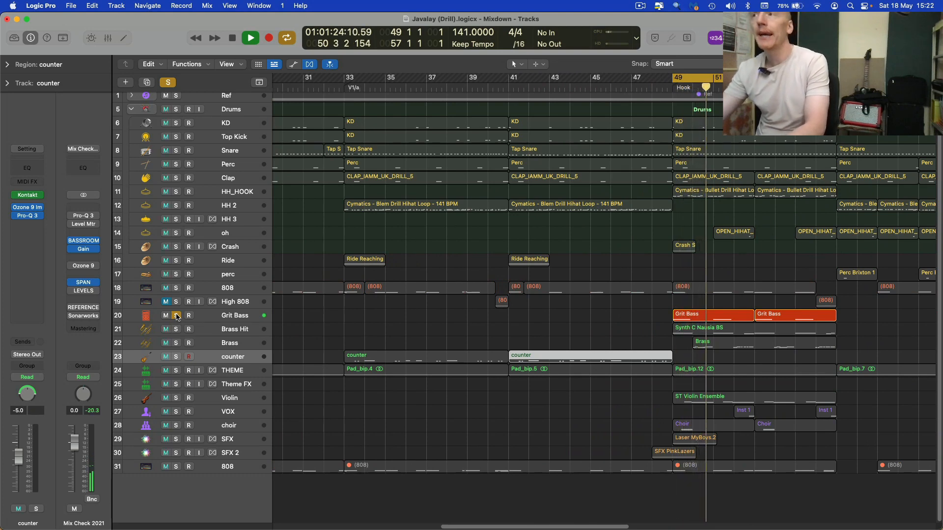
left_click(176, 329)
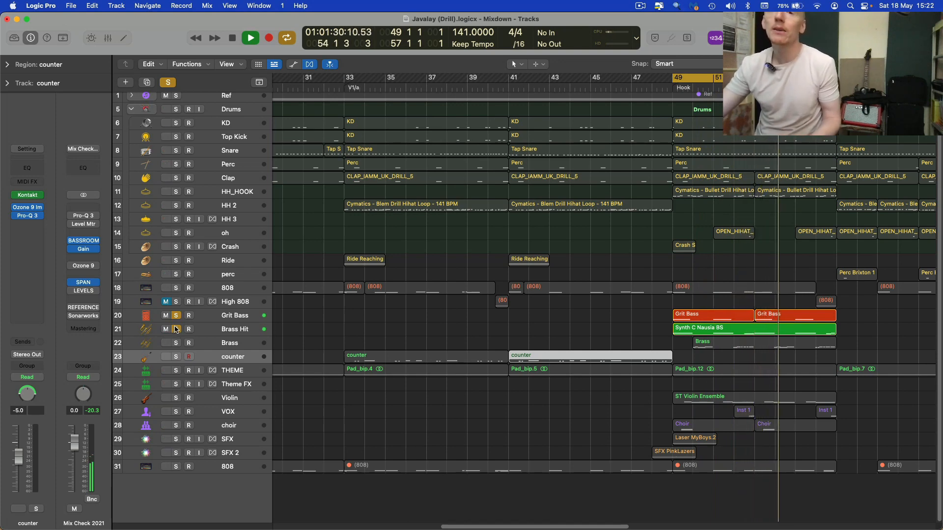
left_click(169, 83)
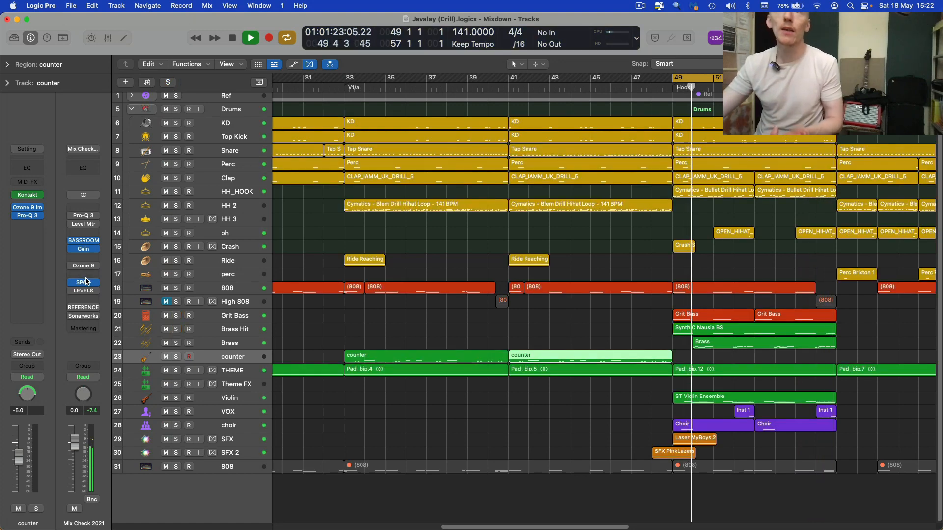
Check the full hook's spectrum in the SPAN analyser on the Mix Check 2021 channel during playback, and close the analyser
left_click(94, 282)
left_click(83, 282)
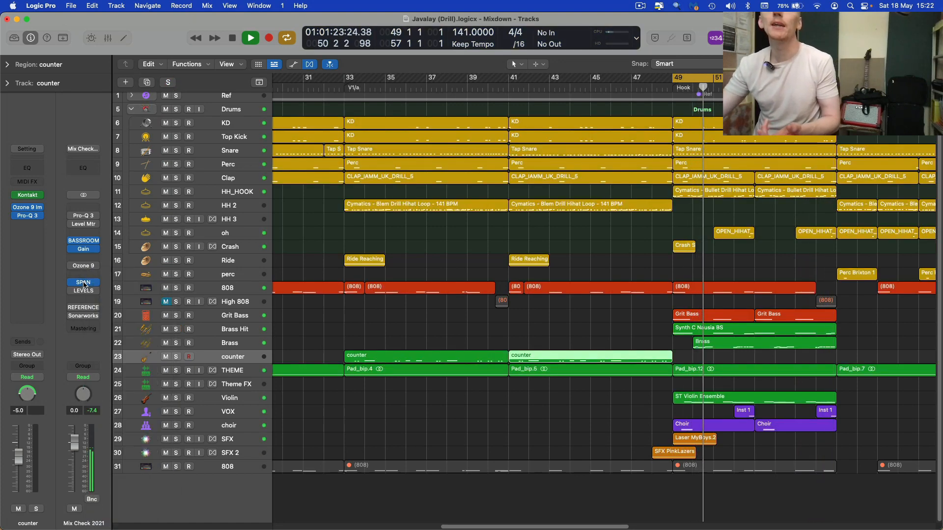
left_click(84, 282)
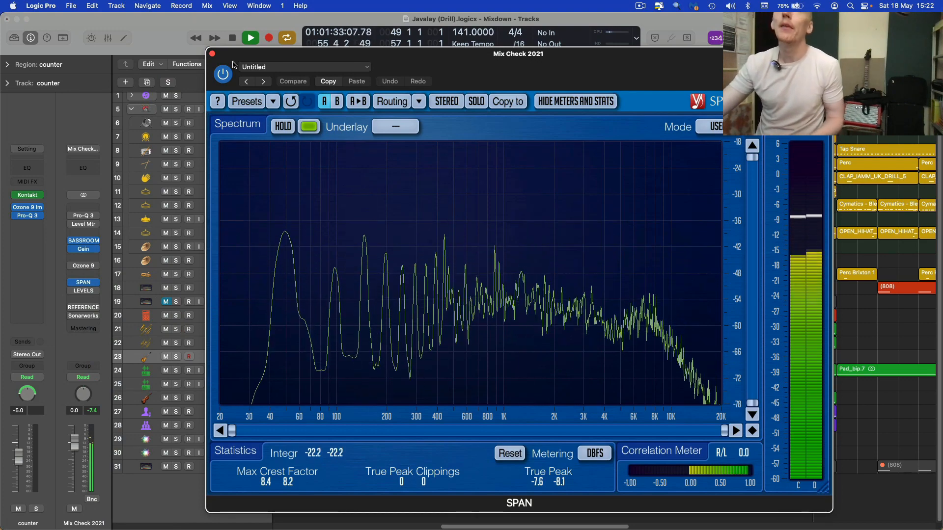
left_click(212, 54)
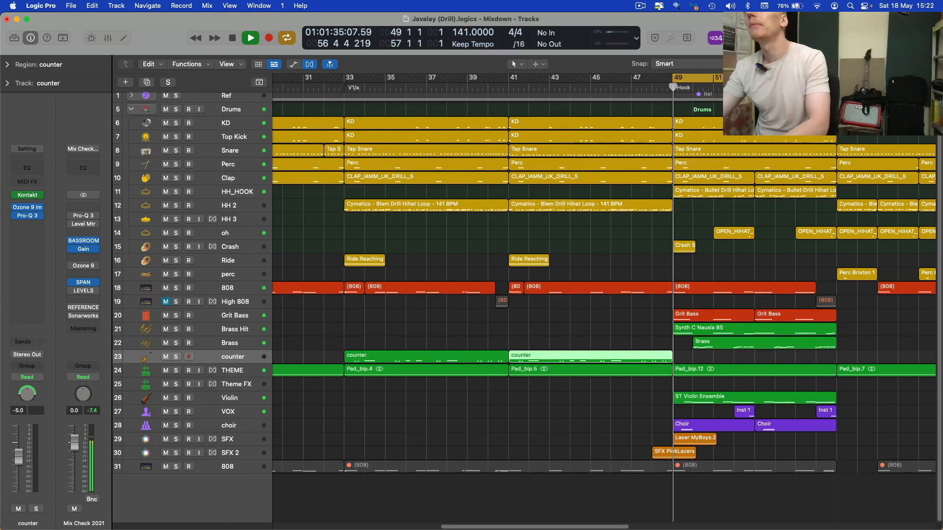